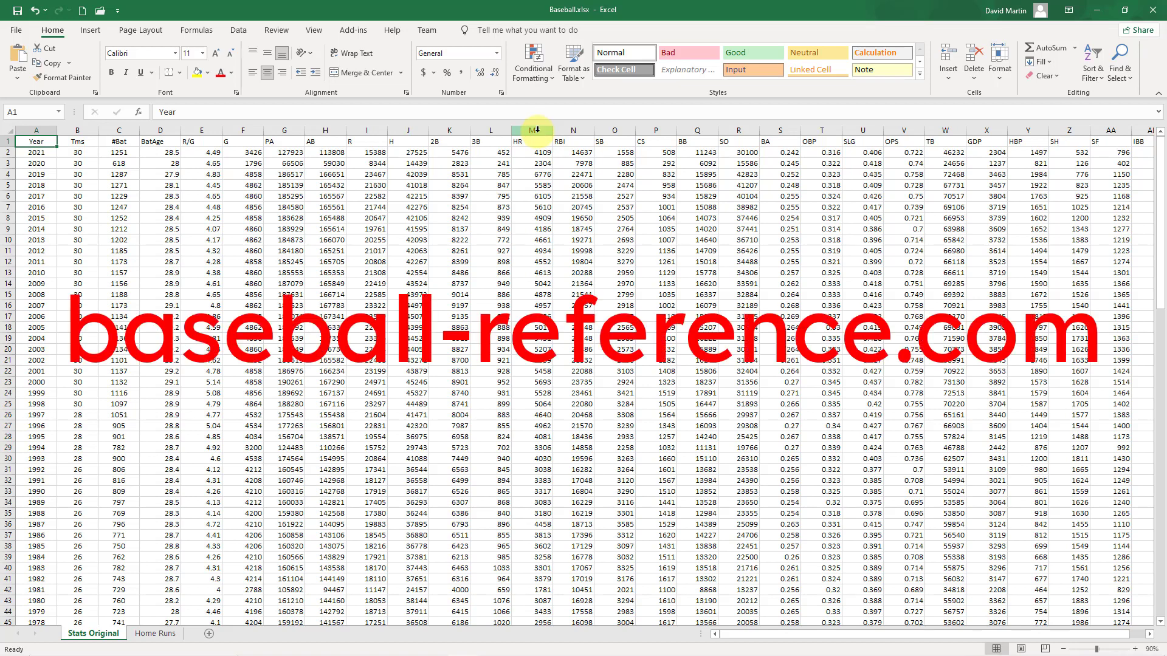
# Step: Examine the HR column on the Stats Original sheet and the yearly HR Ave data on the Home Runs sheet
pyautogui.click(537, 129)
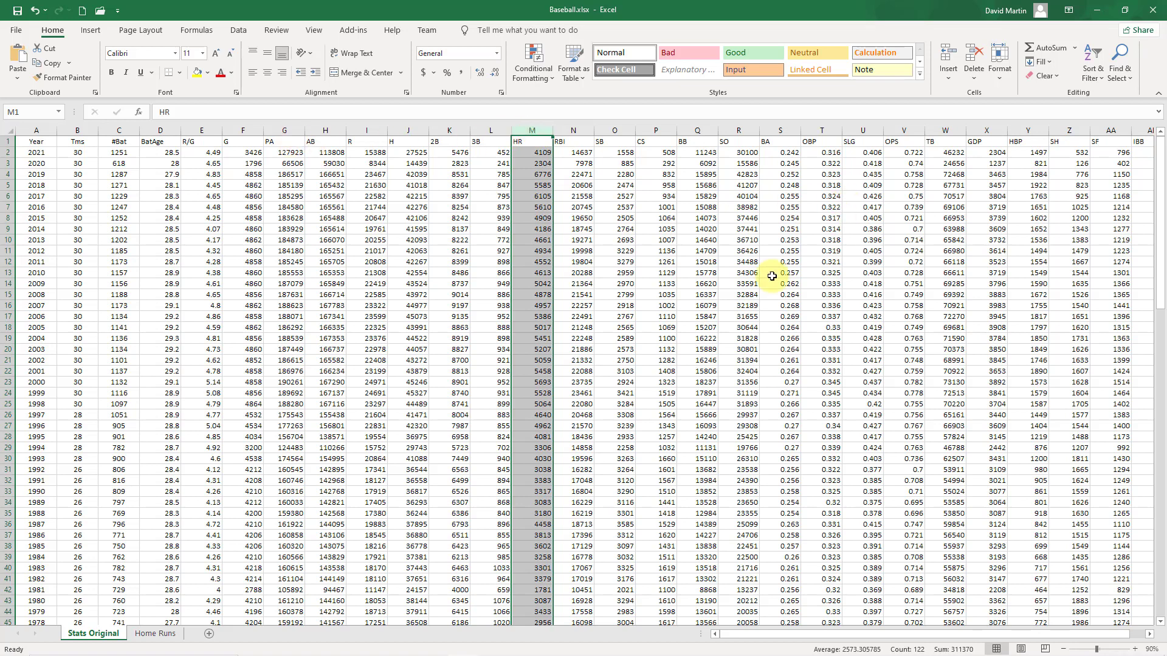
pyautogui.click(168, 639)
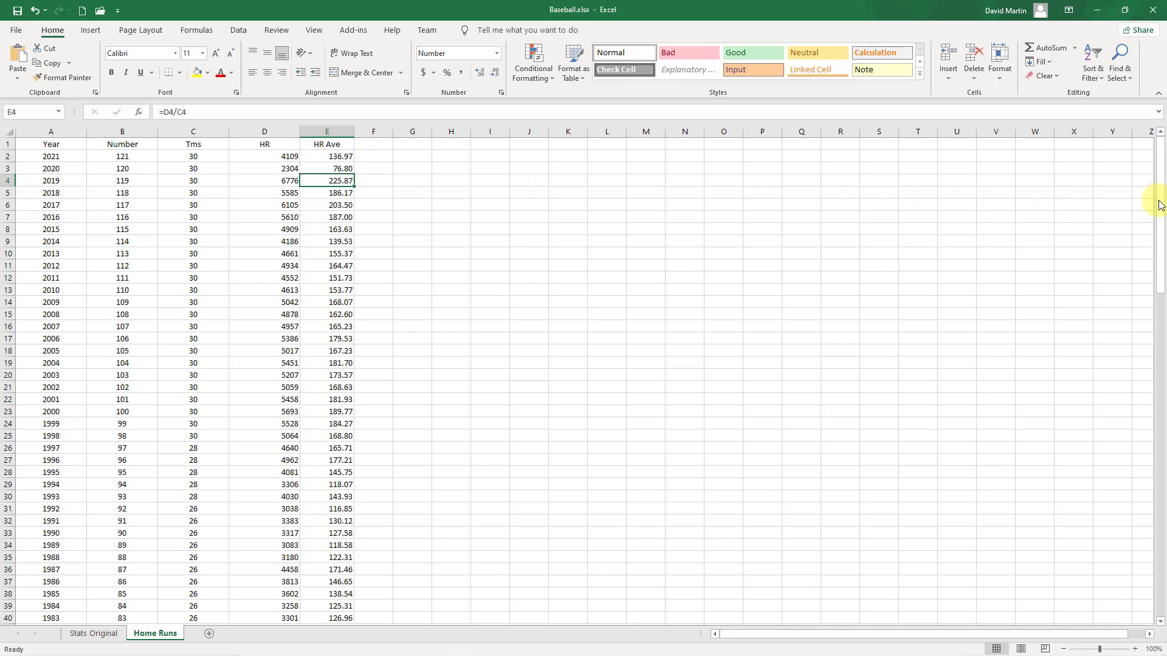
pyautogui.moveTo(1159, 195); pyautogui.dragTo(1128, 473)
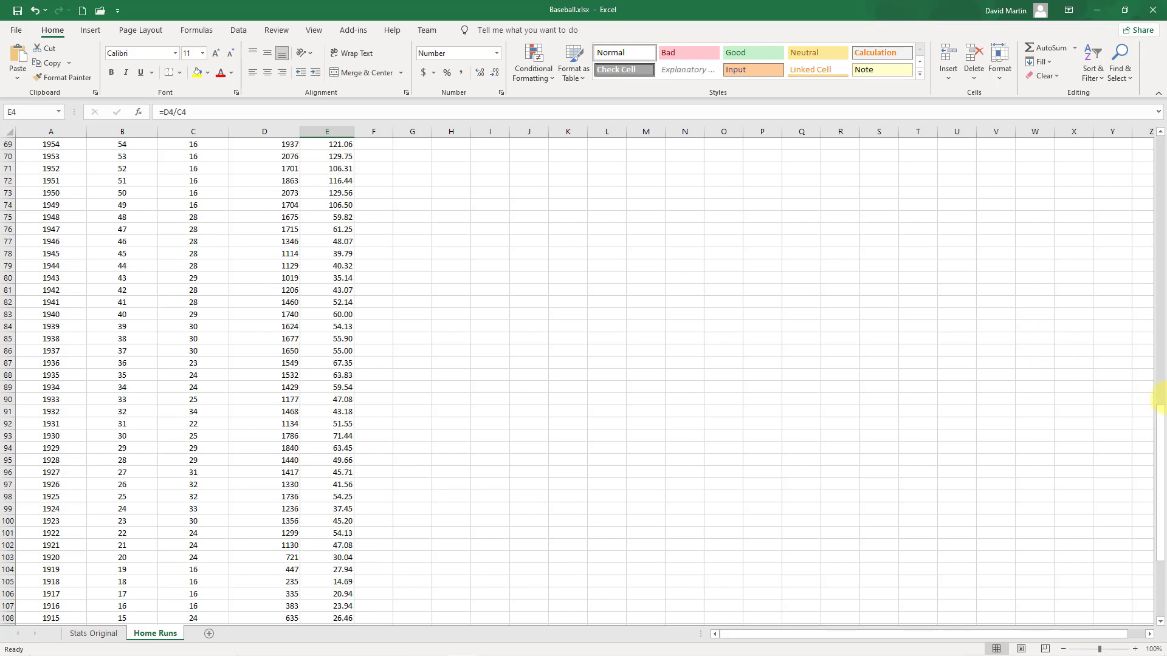
pyautogui.moveTo(1161, 419); pyautogui.dragTo(1160, 140)
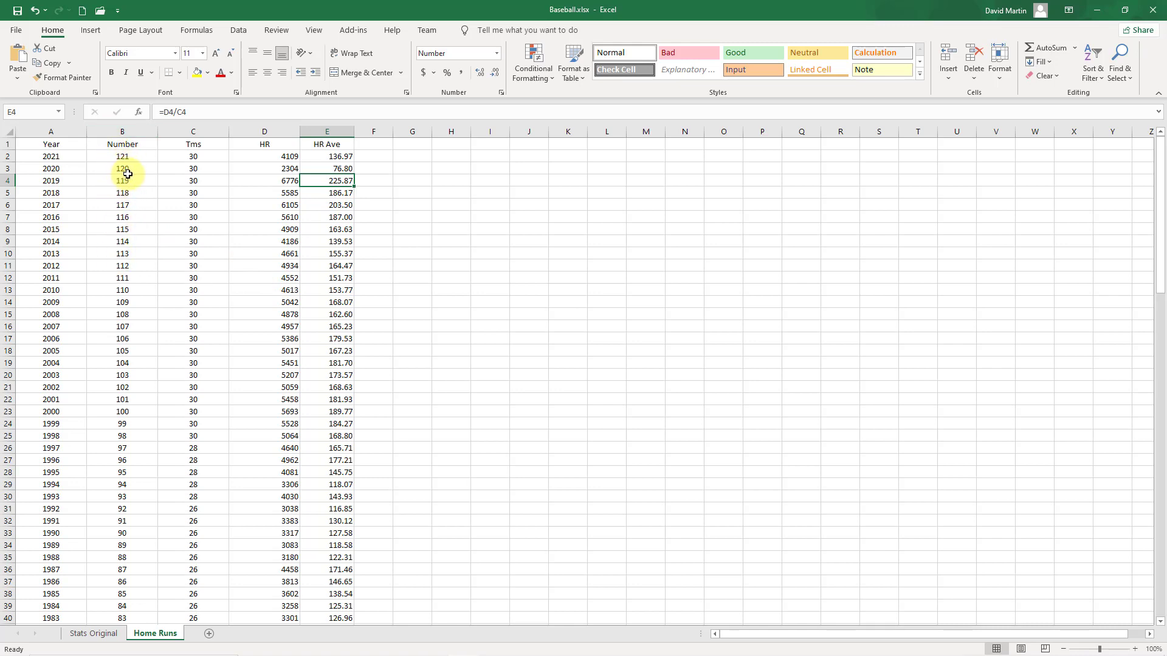
pyautogui.click(325, 133)
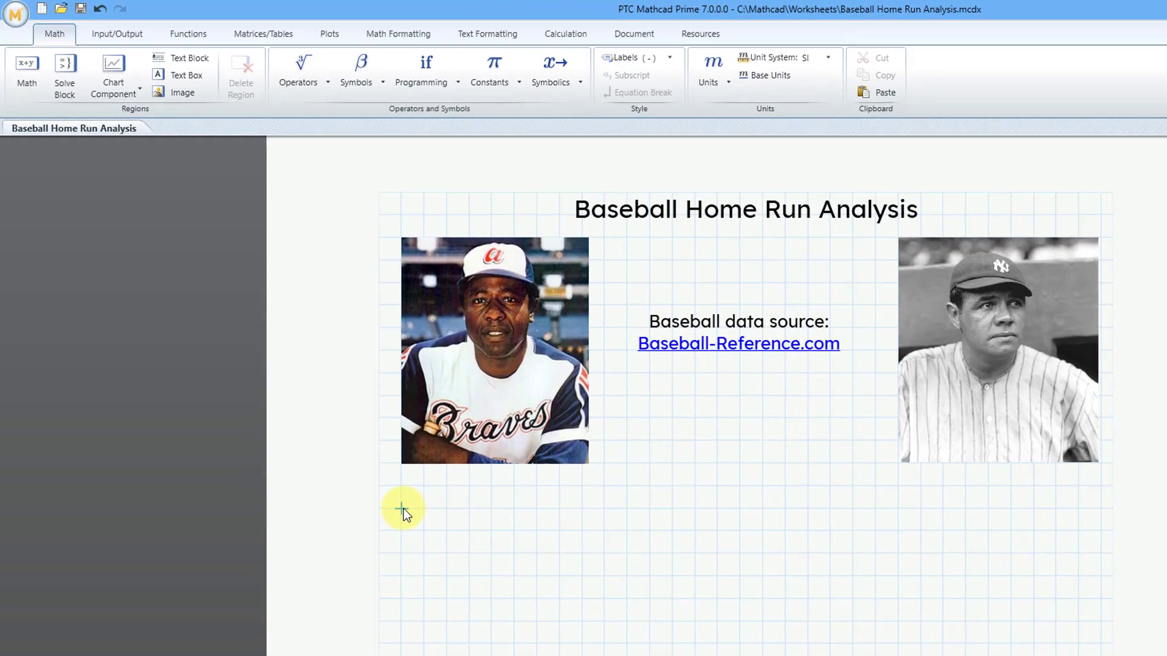
# Step: In the Mathcad Prime worksheet, globally define ORIGIN as 1 below the Braves player photo
pyautogui.write('ORIGIN')
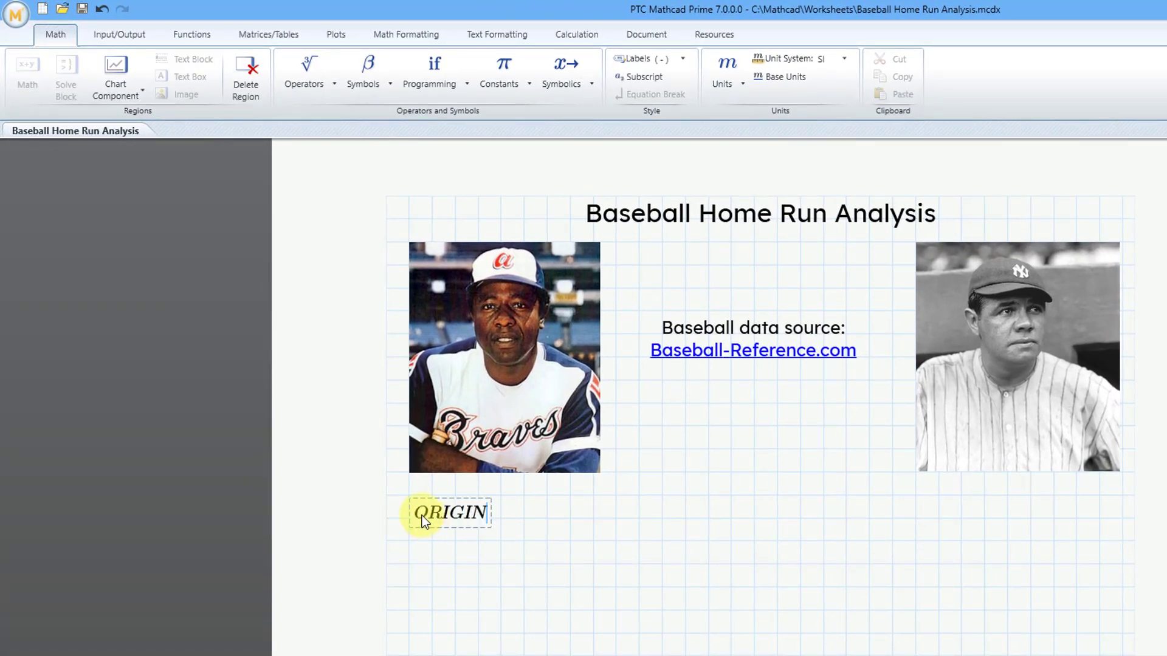
pyautogui.click(311, 86)
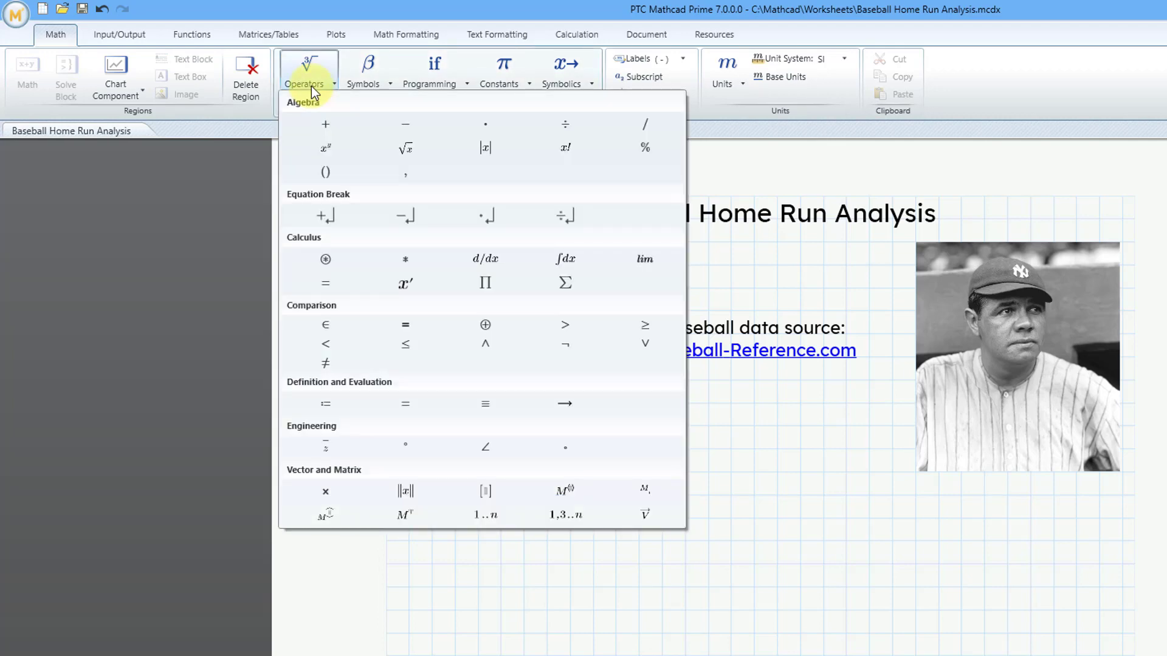
pyautogui.click(490, 407)
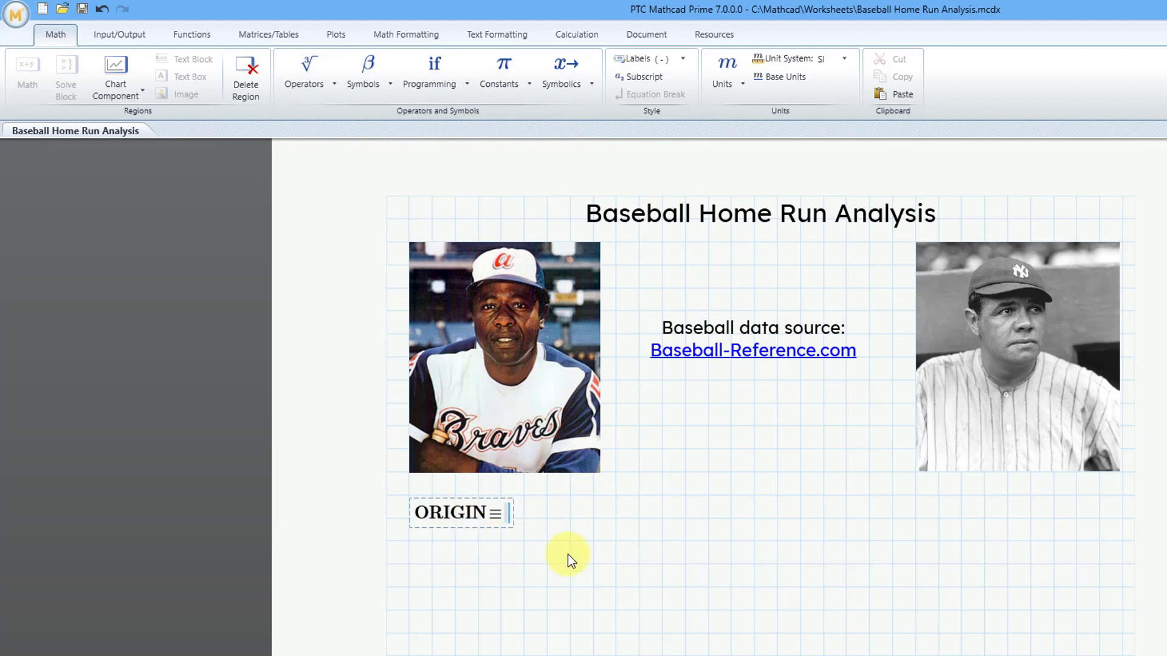
pyautogui.write('1')
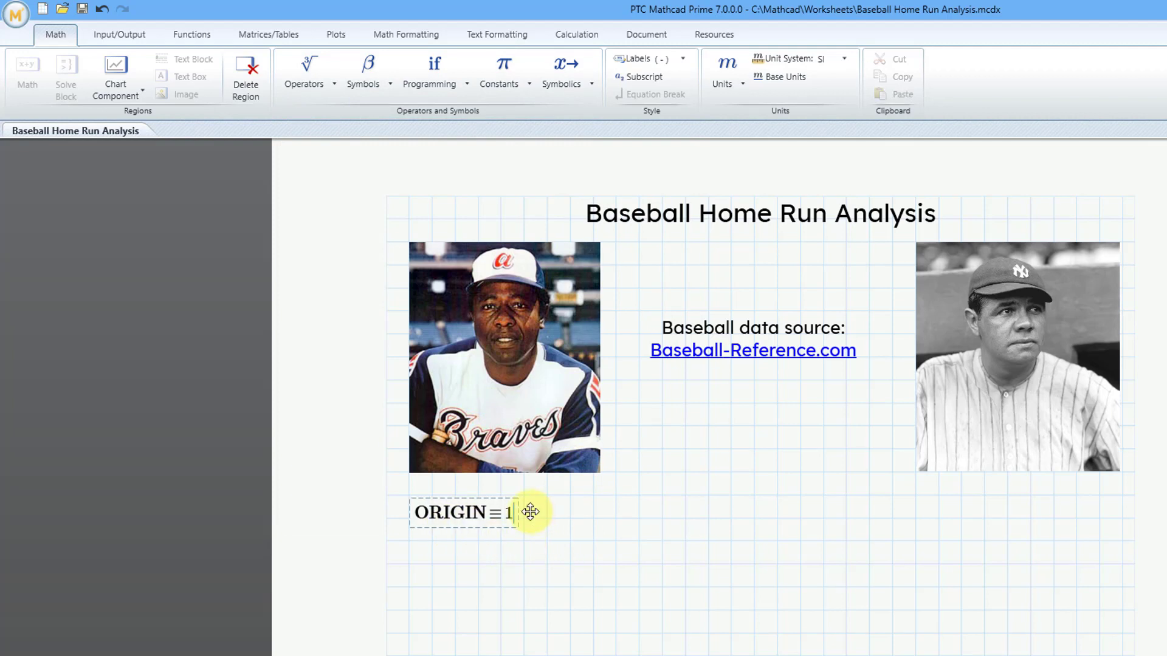
# Step: Start a definition of BB below ORIGIN and begin a READEXCEL import for its value
pyautogui.click(410, 564)
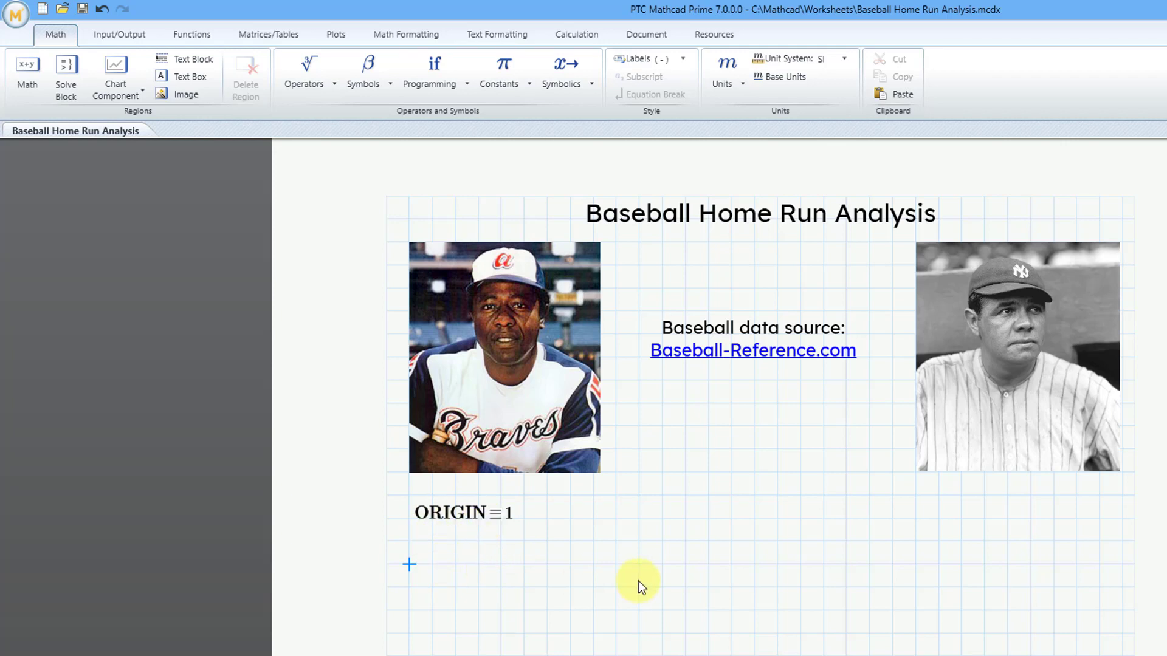
pyautogui.write('BB')
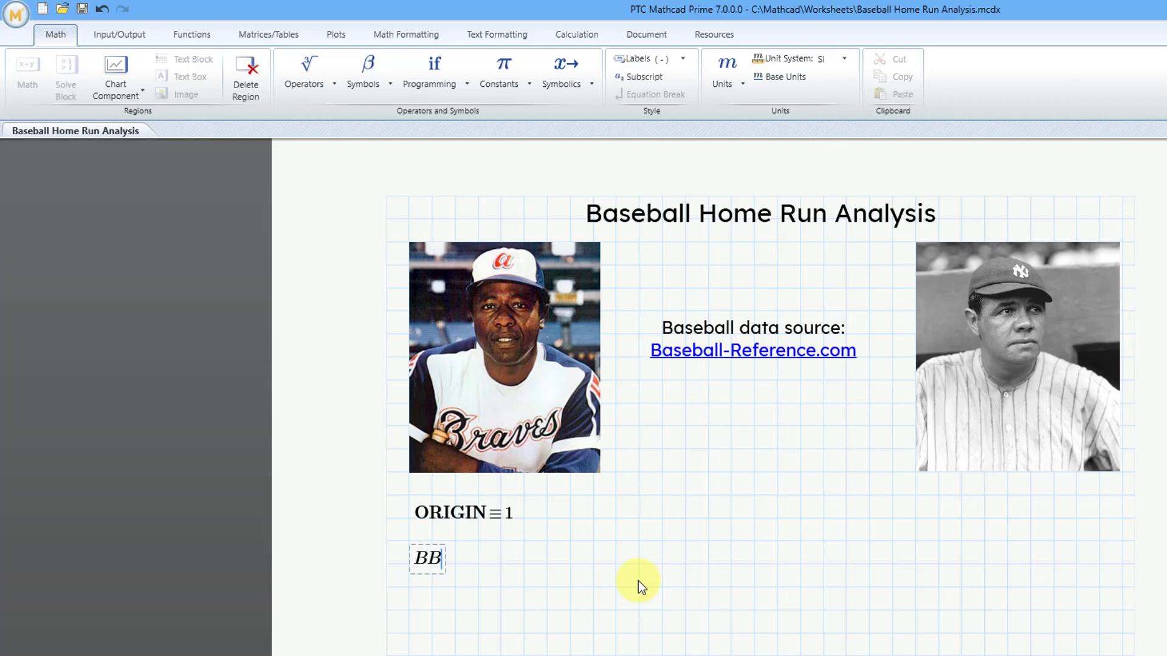
pyautogui.write(':=')
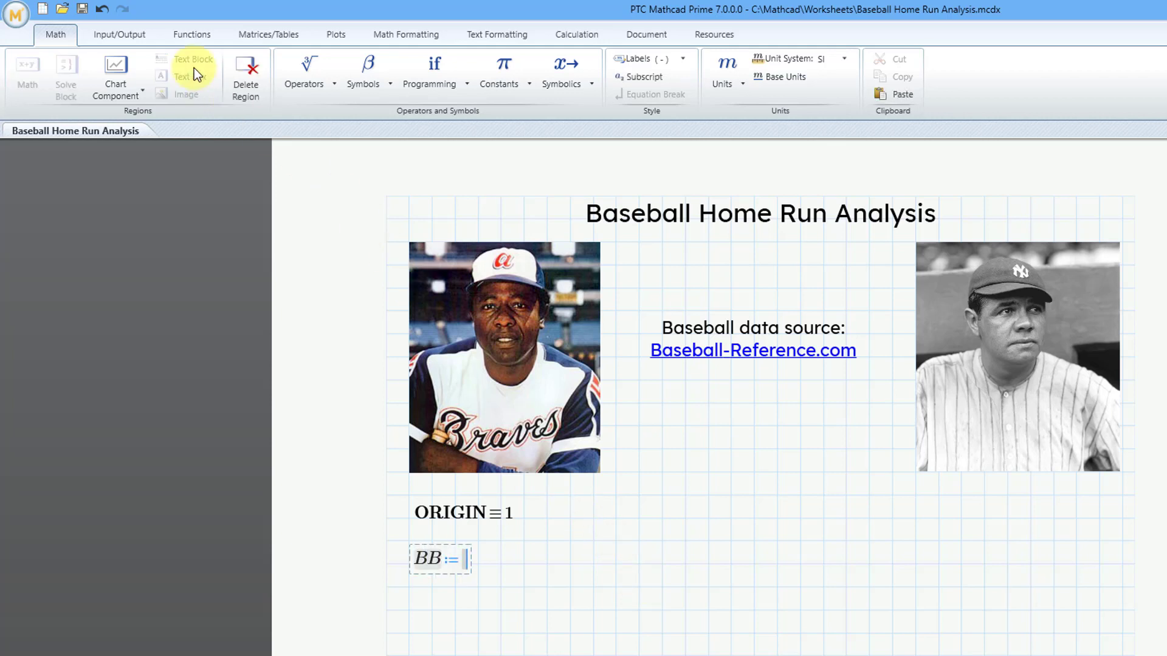
pyautogui.click(141, 37)
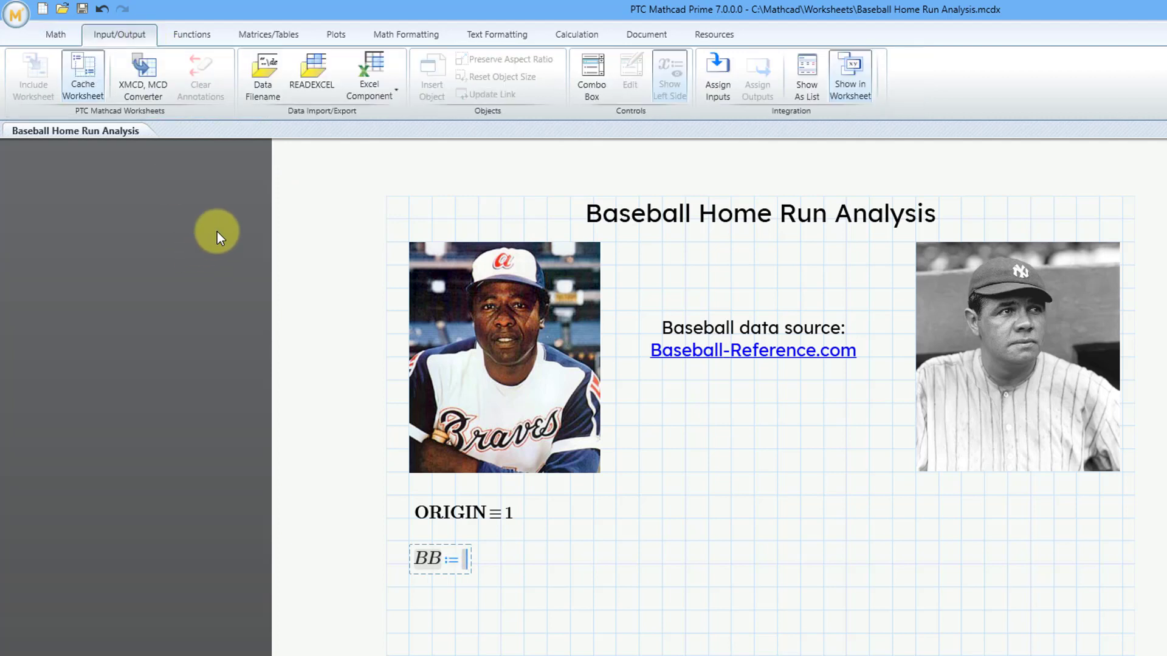
pyautogui.click(323, 89)
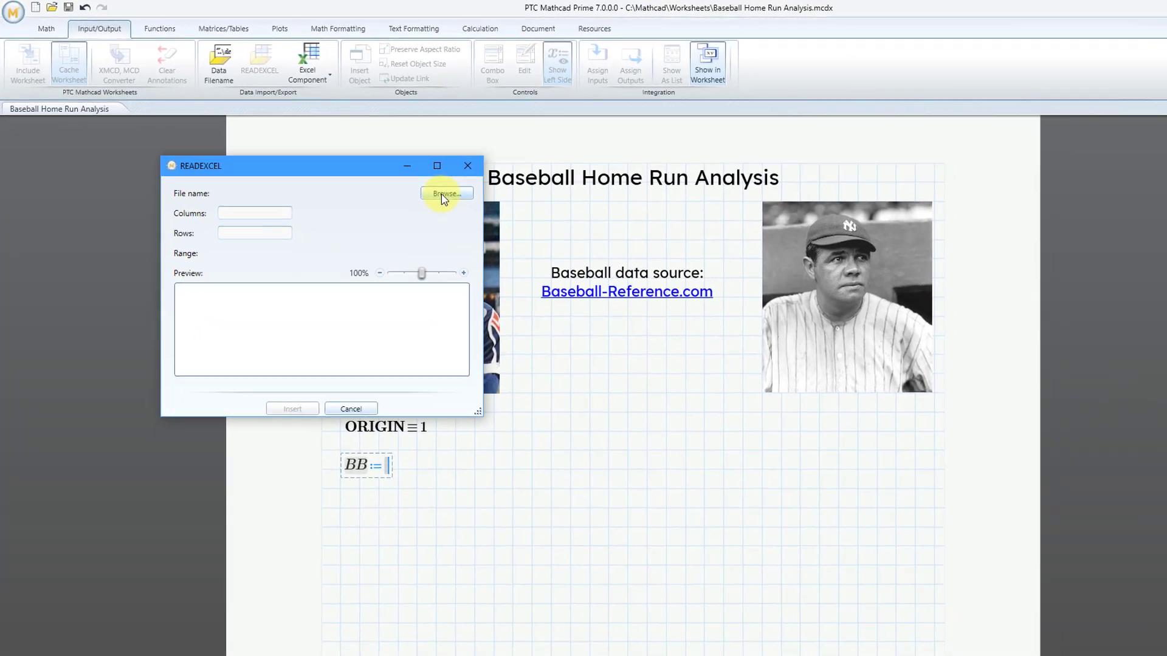
# Step: Choose Baseball.xlsx from the Worksheets folder as the source file for the import
pyautogui.click(441, 195)
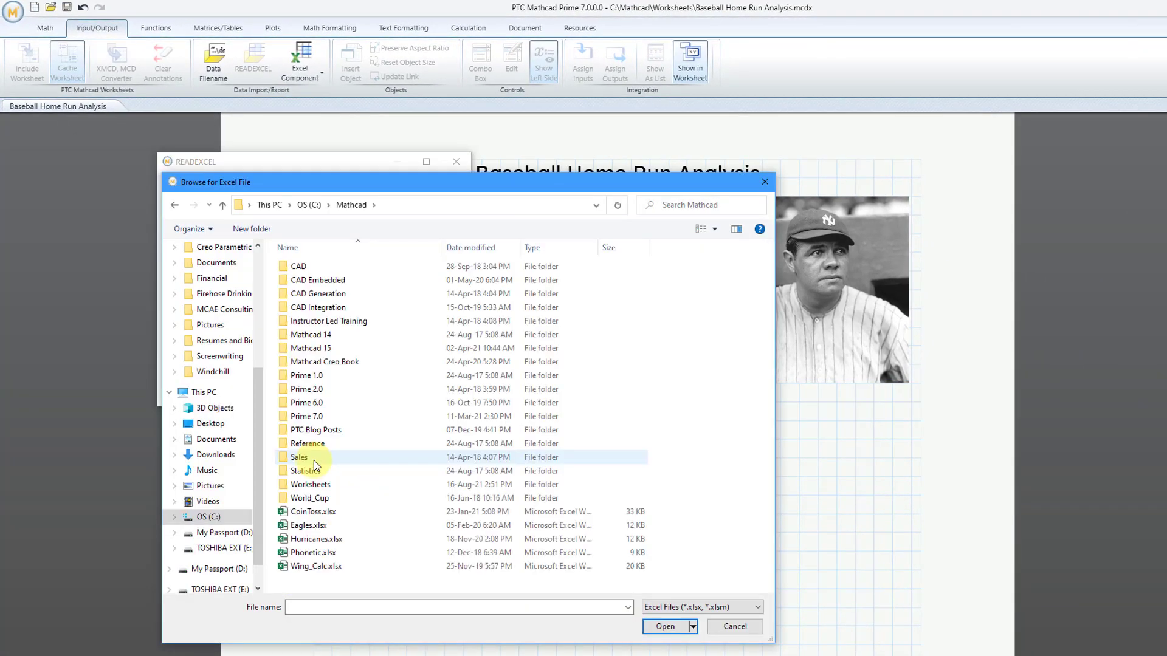
pyautogui.doubleClick(315, 480)
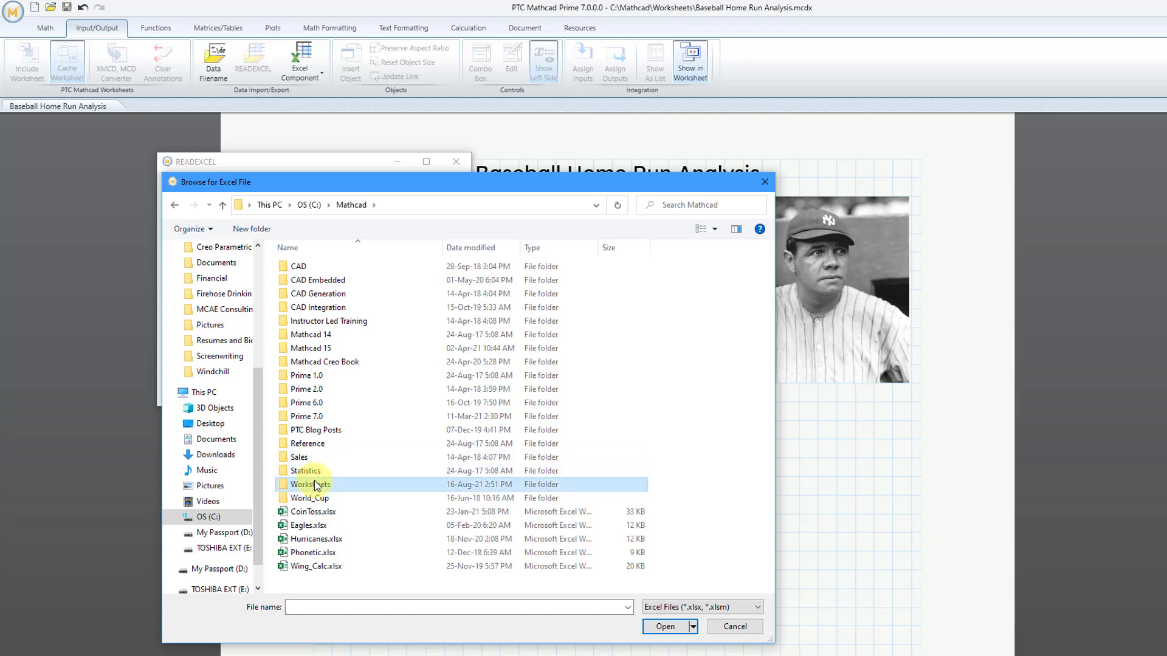
pyautogui.click(331, 322)
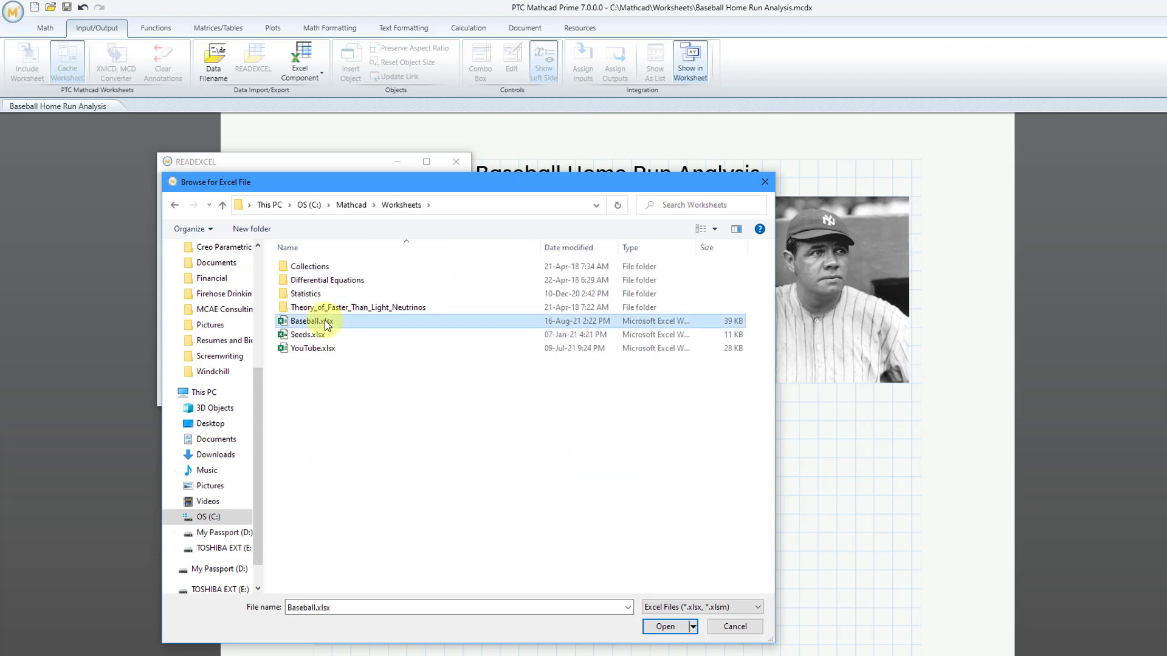
pyautogui.click(666, 627)
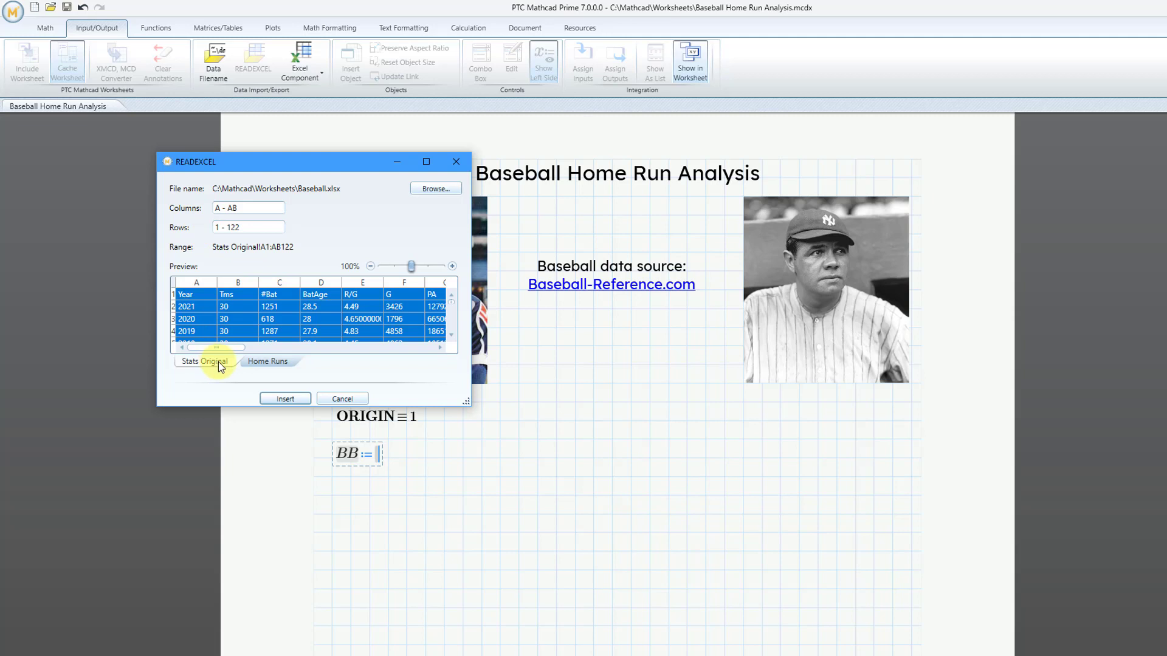
# Step: Insert the READEXCEL function for the Home Runs sheet, limited to rows 3 - 122 and columns A - E
pyautogui.click(259, 364)
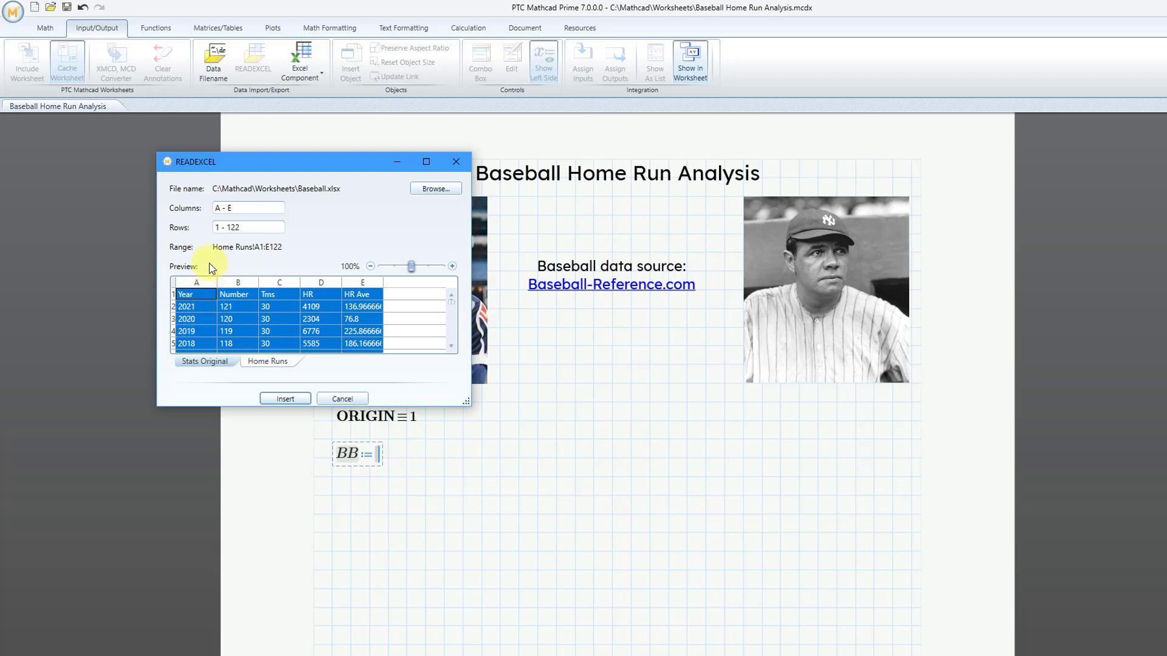
pyautogui.click(218, 228)
pyautogui.press('BackSpace')
pyautogui.write('3')
pyautogui.click(262, 208)
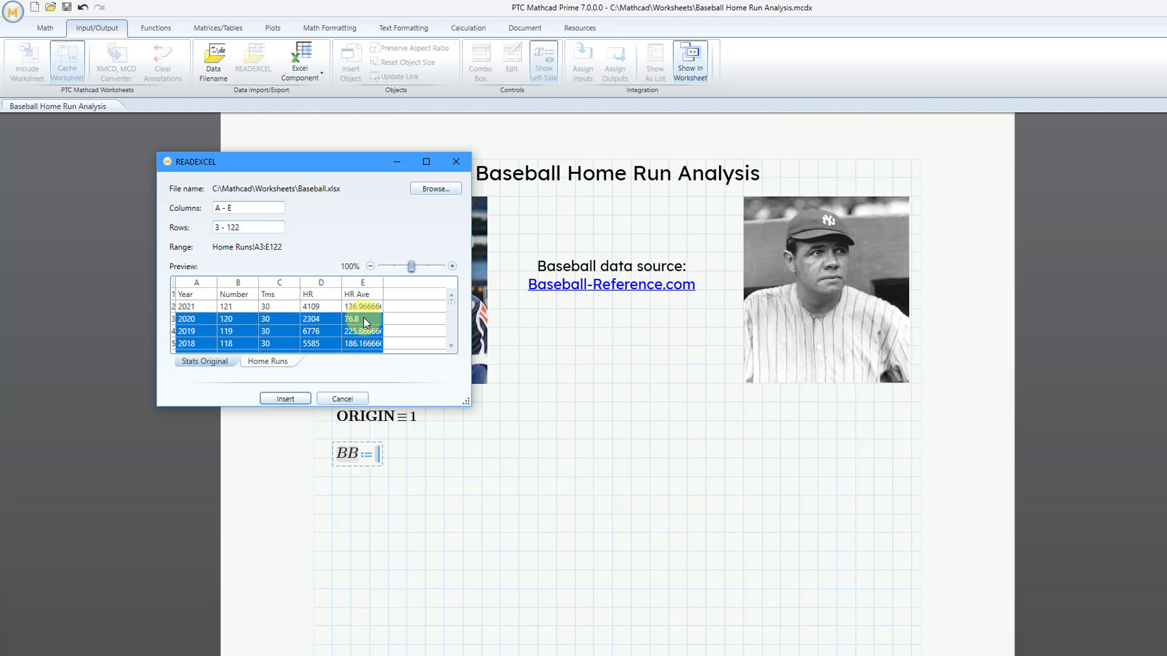
pyautogui.click(282, 399)
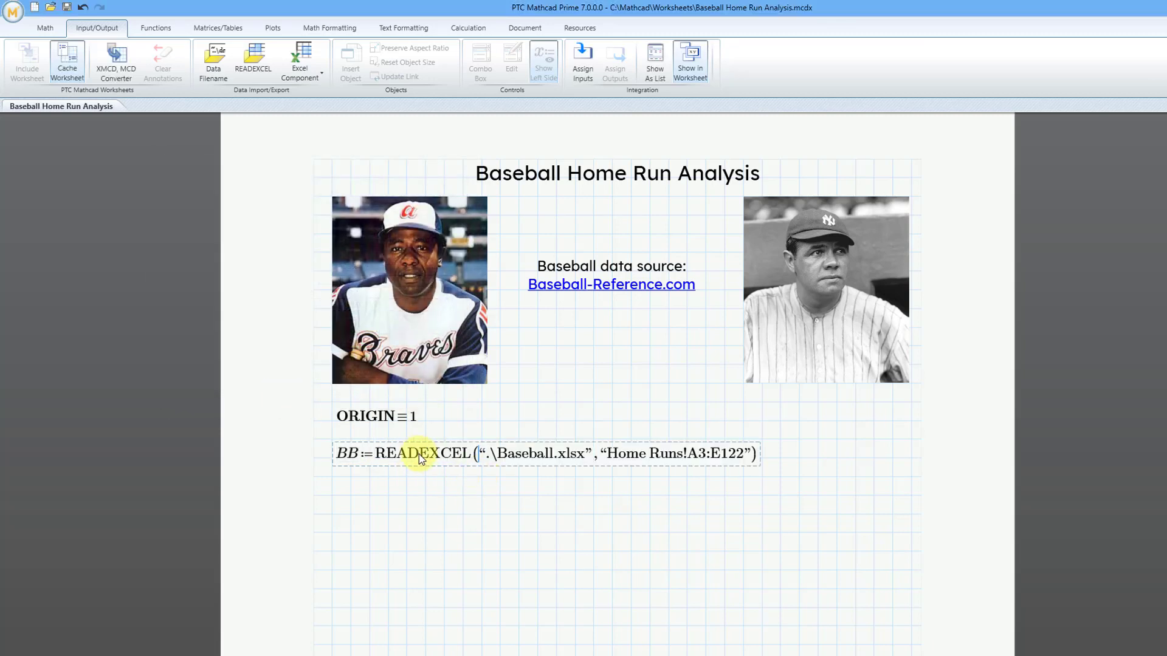
# Step: Define Year below BB as matrix column 2 of BB, using the Matrix Column operator
pyautogui.click(333, 496)
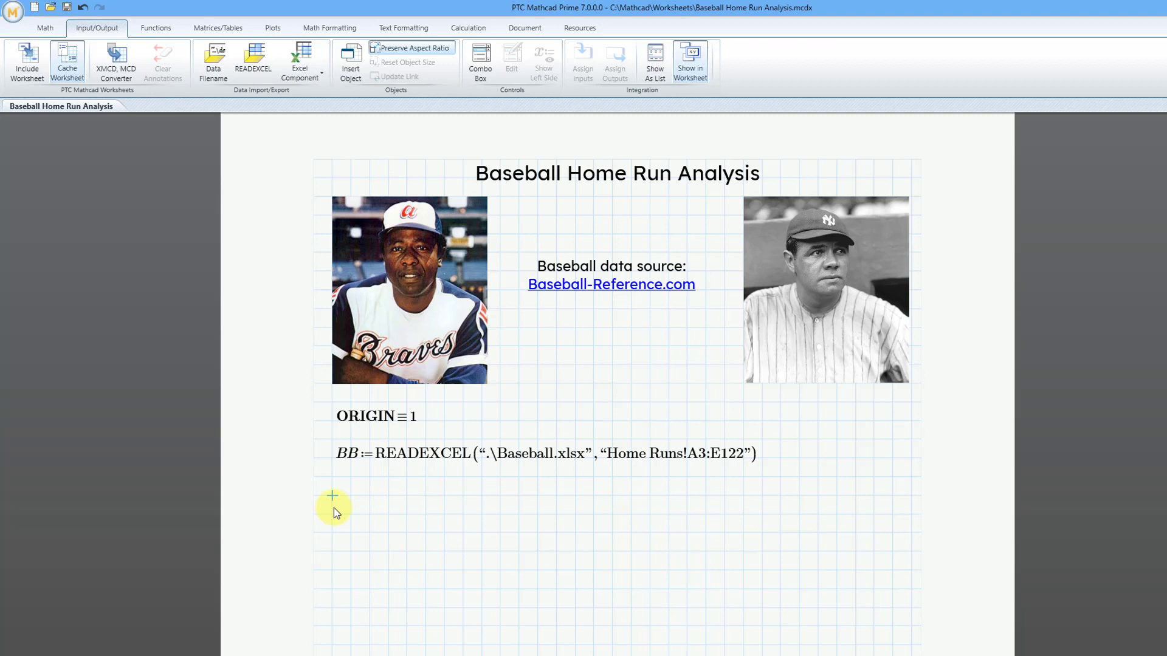
pyautogui.write('Ye')
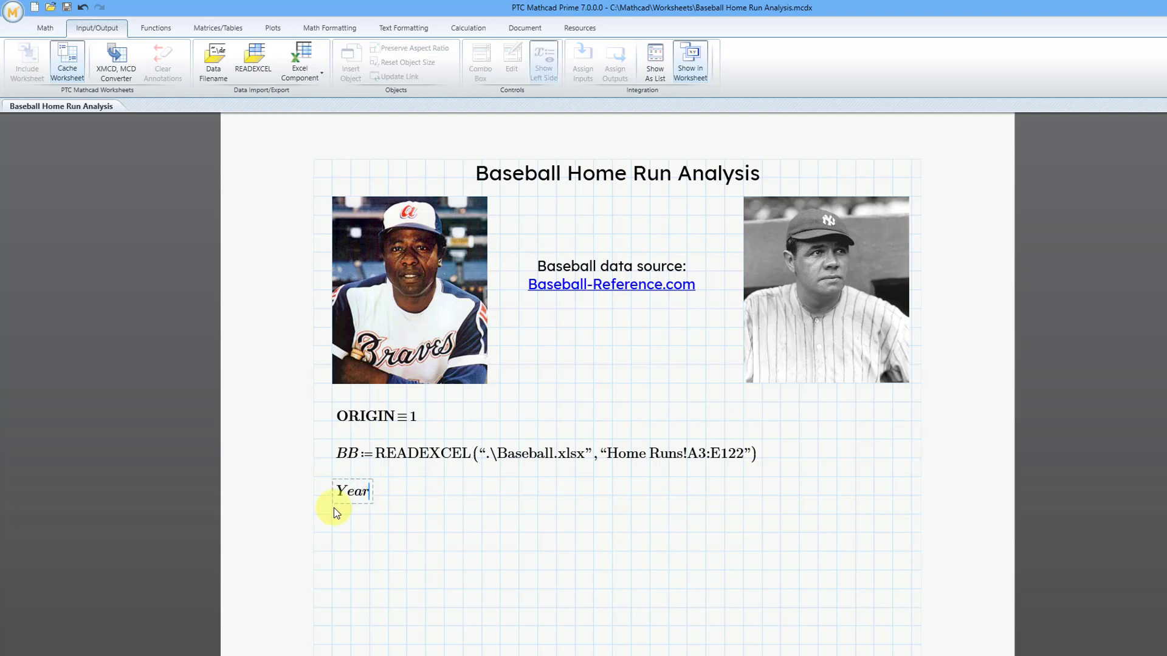
pyautogui.write('ar:=')
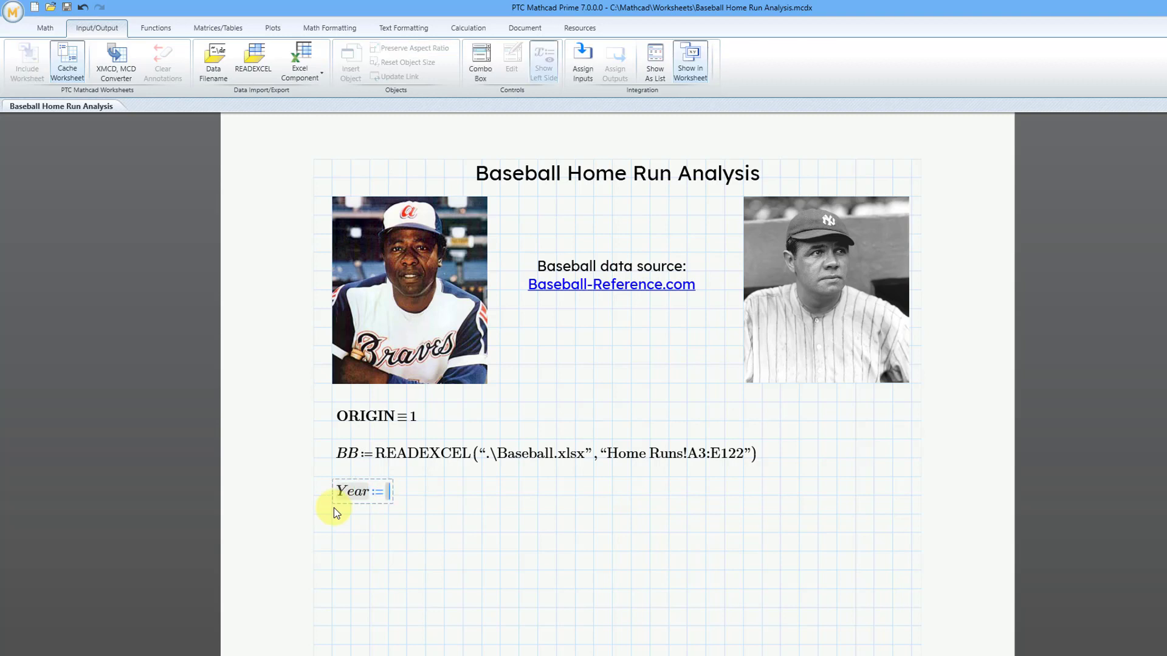
pyautogui.write('BB')
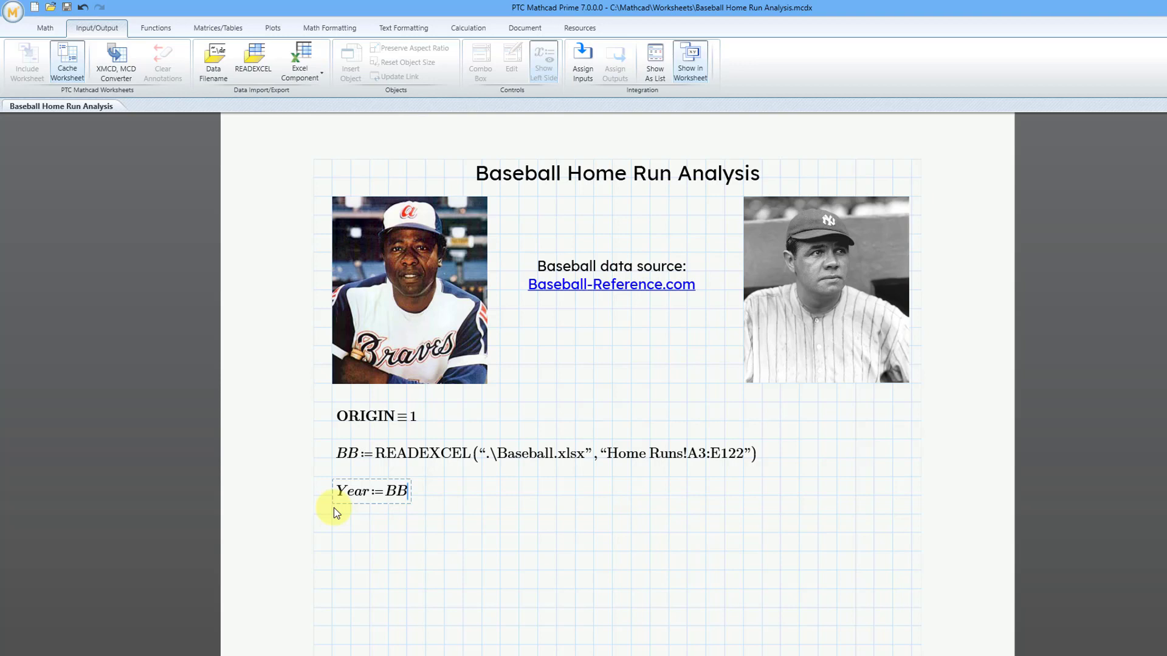
pyautogui.click(225, 30)
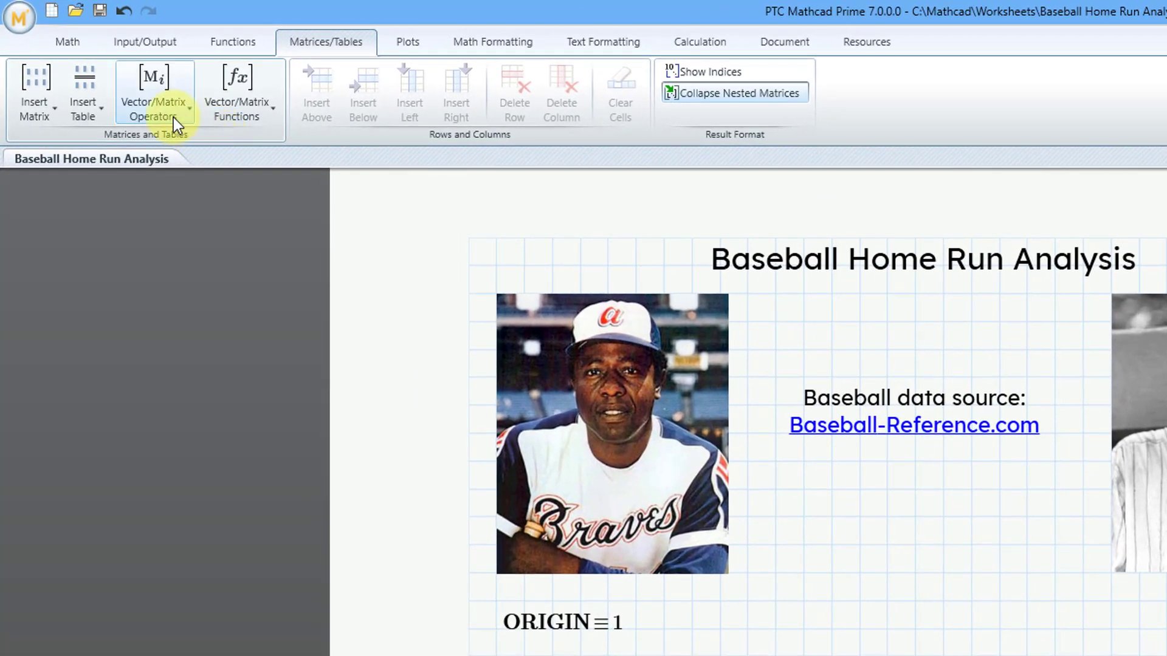
pyautogui.click(124, 84)
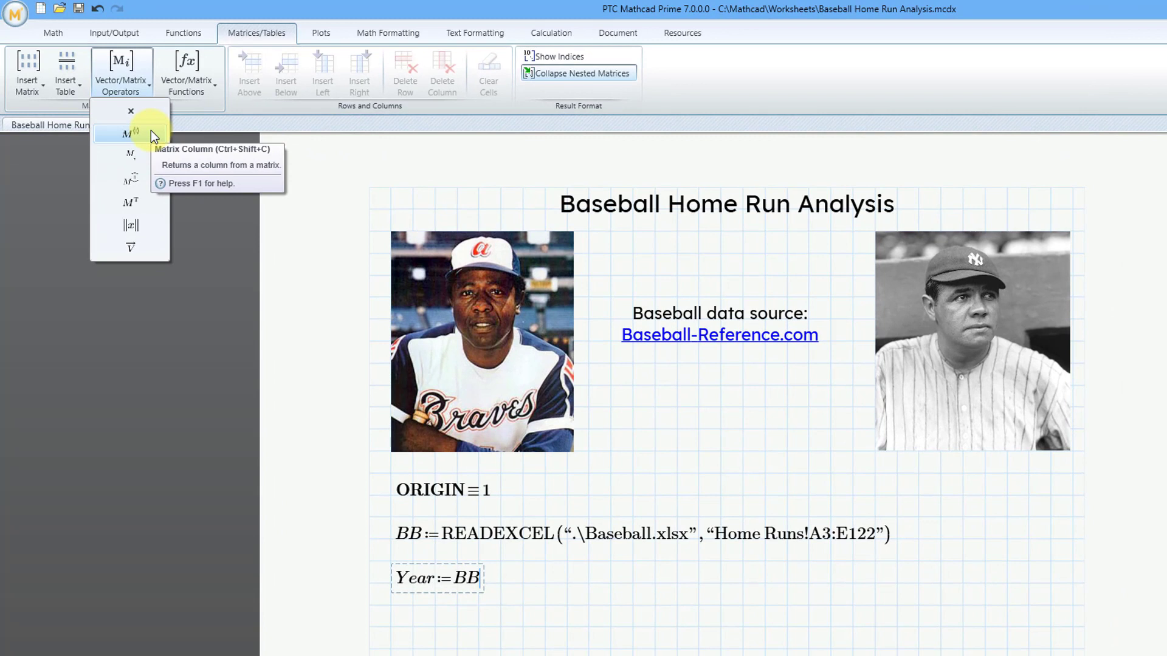
pyautogui.click(150, 131)
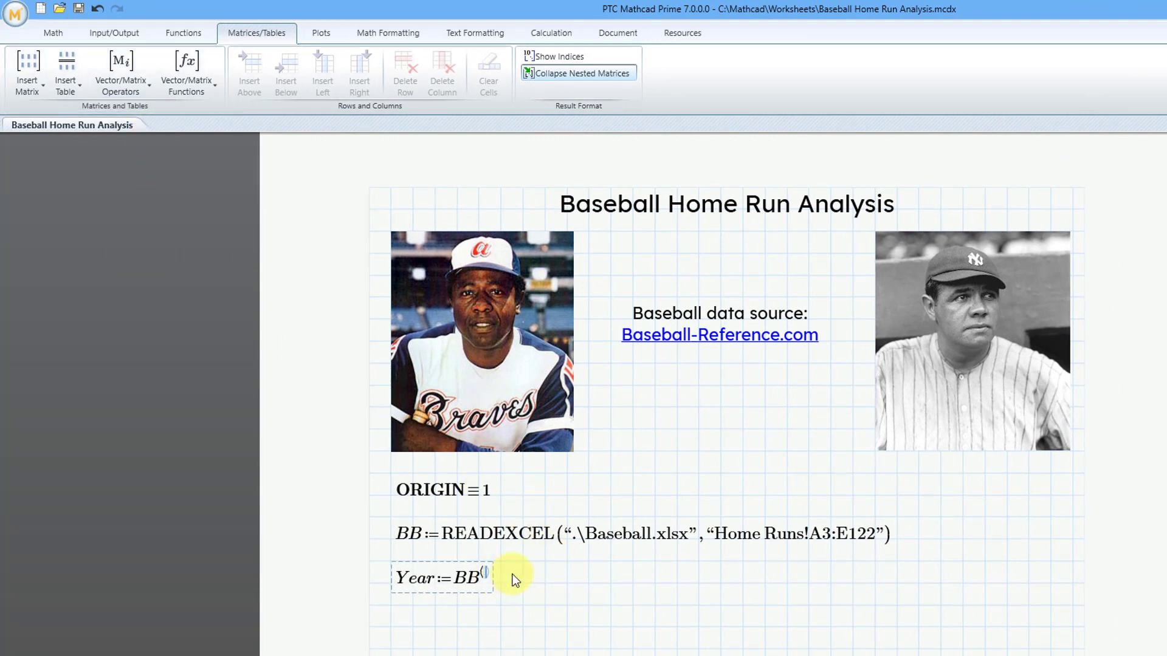
pyautogui.write('2')
# Step: Rename the Year variable to Index in its definition
pyautogui.click(436, 585)
pyautogui.press('BackSpace')
pyautogui.press('BackSpace')
pyautogui.press('BackSpace')
pyautogui.press('BackSpace')
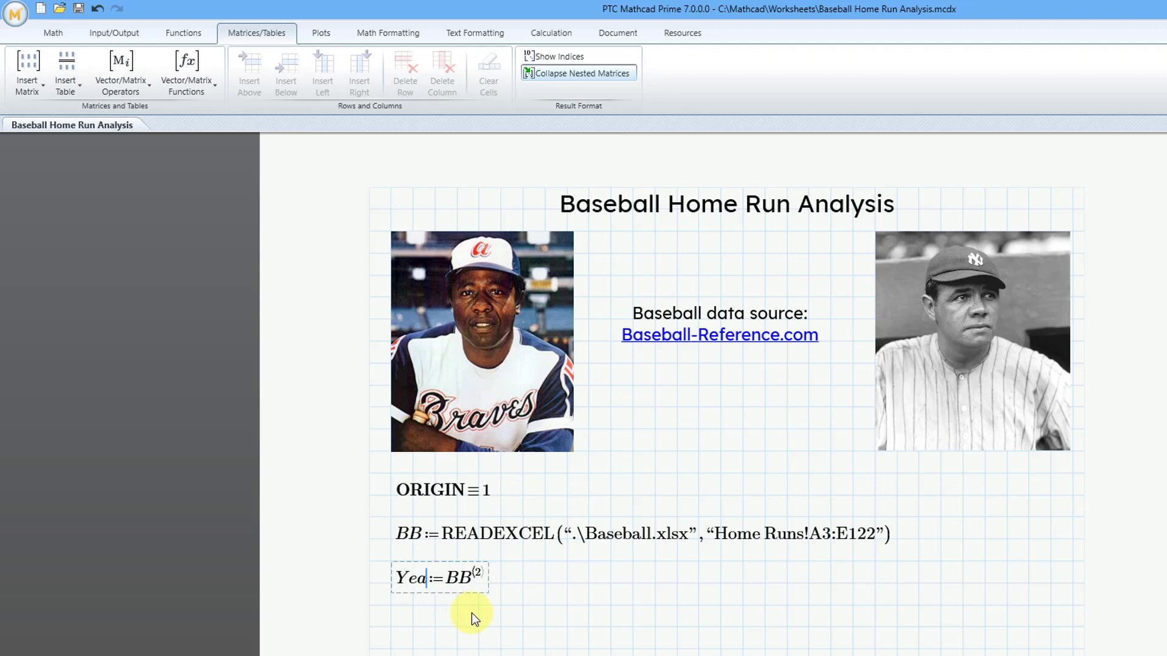
pyautogui.write('Index')
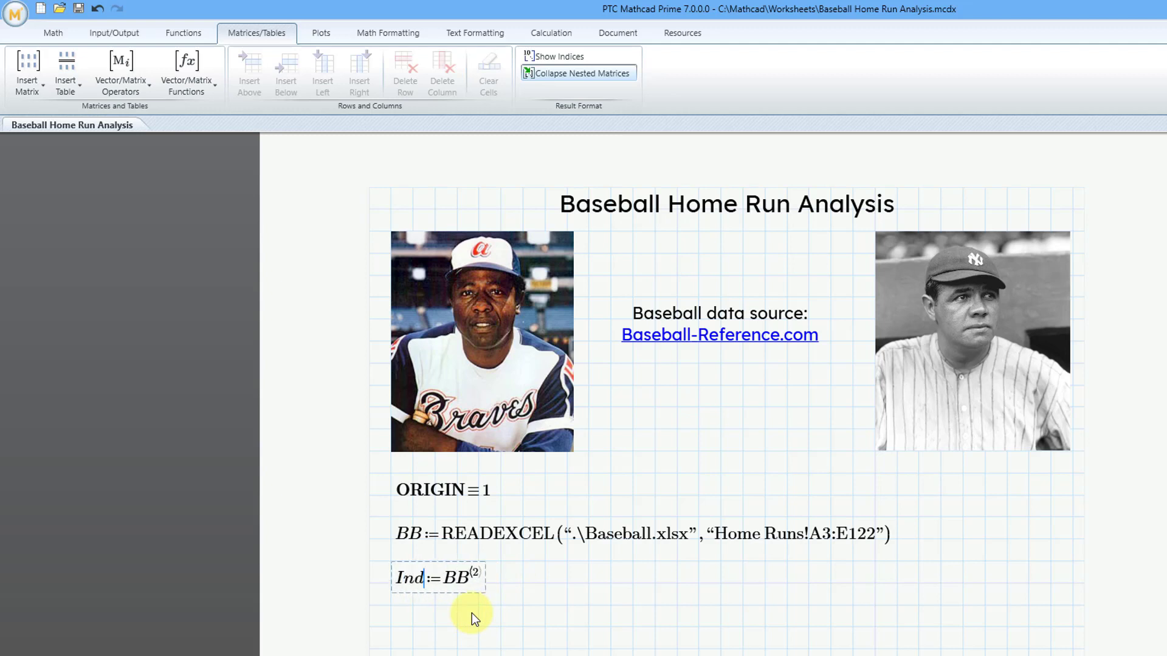
# Step: Define HomeRuns as matrix column 5 of BB, beside the Index definition
pyautogui.click(633, 583)
pyautogui.write('Hom')
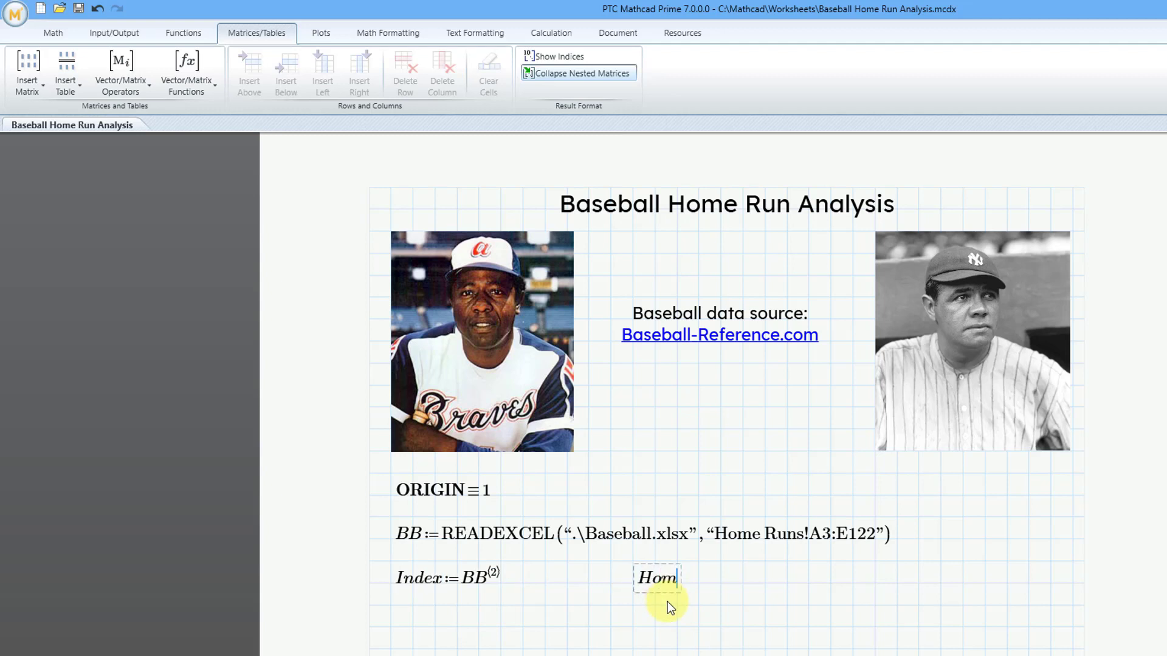
pyautogui.write('eRuns')
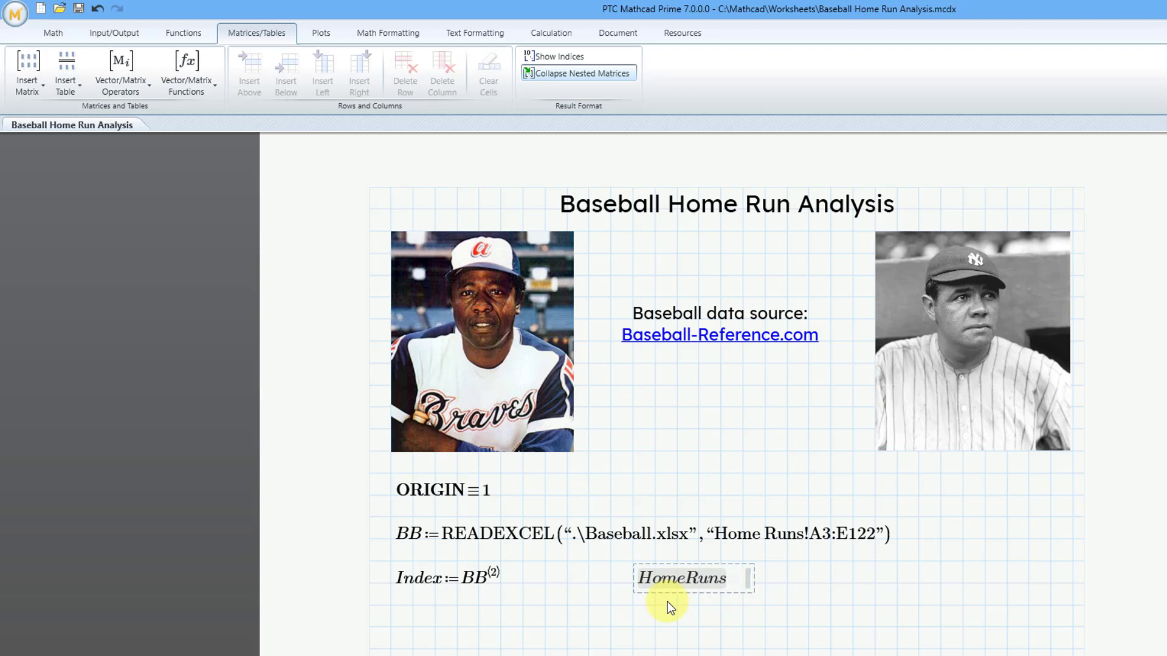
pyautogui.write(':=BB')
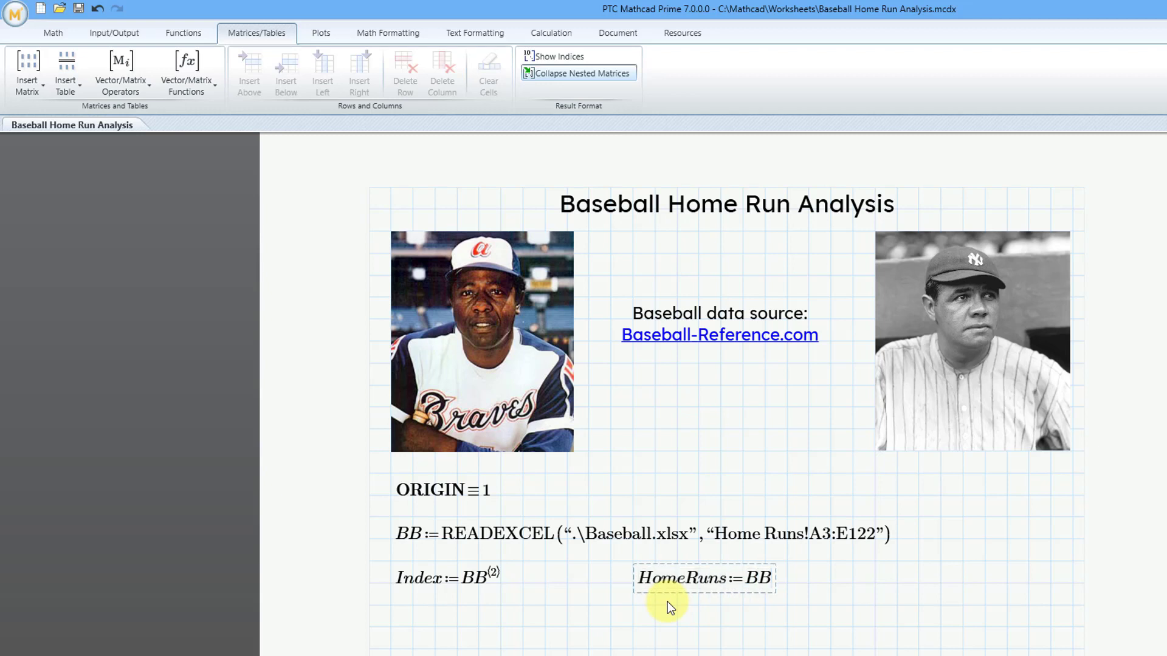
pyautogui.hotkey('ctrl', 'shift', 'c')
pyautogui.write('5⟩')
# Step: Insert a chart component in the empty worksheet area below the Index and HomeRuns definitions
pyautogui.click(391, 628)
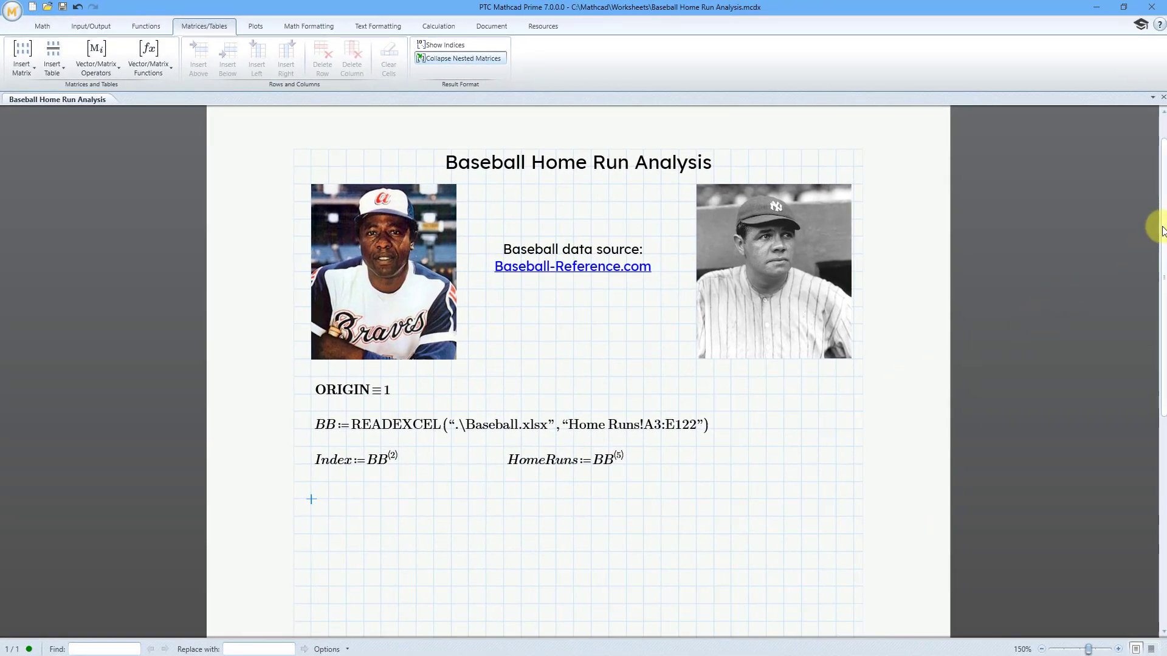
pyautogui.scroll(-3, 1142, 316)
pyautogui.scroll(-3, 1140, 328)
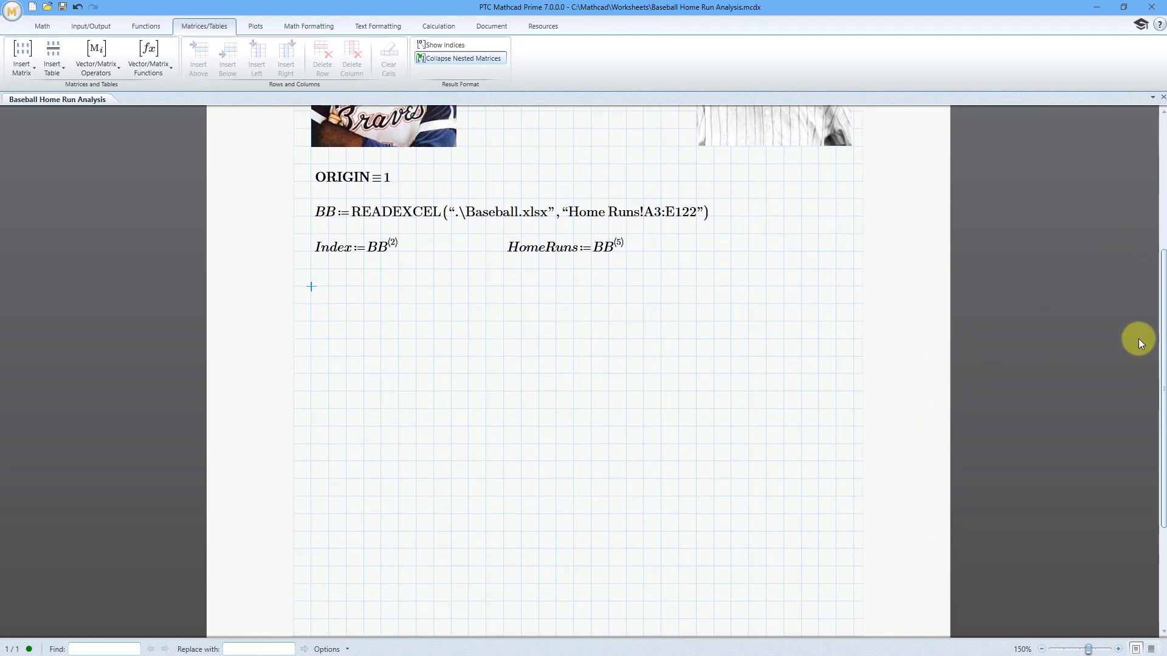
pyautogui.scroll(-2, 1133, 393)
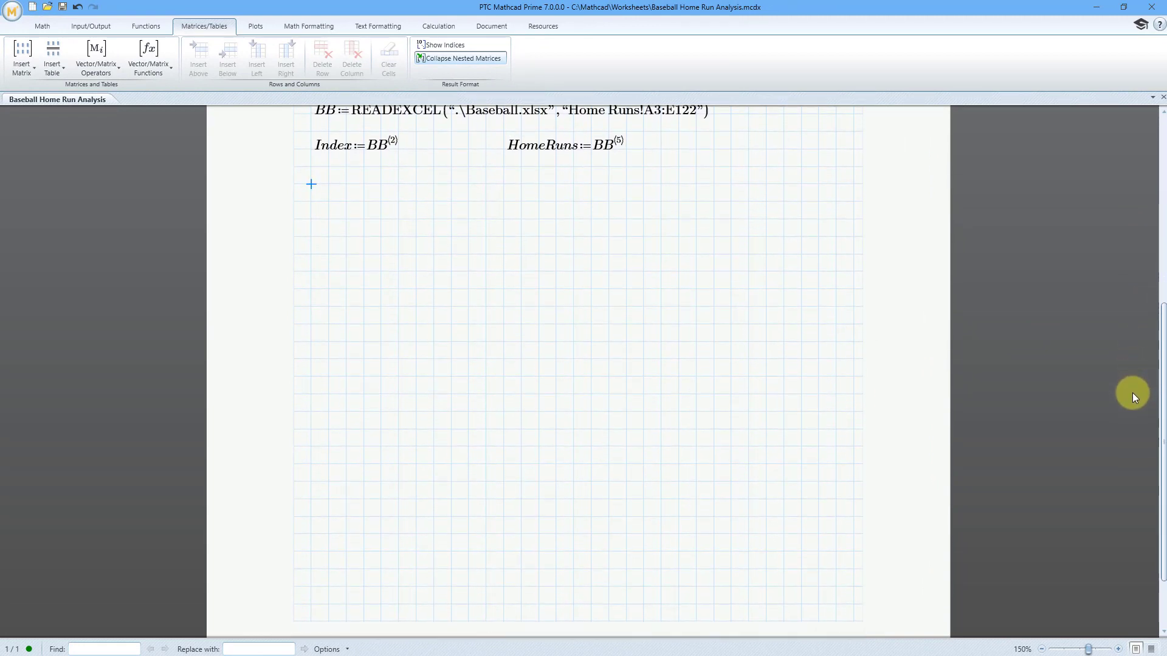
pyautogui.scroll(1, 1129, 414)
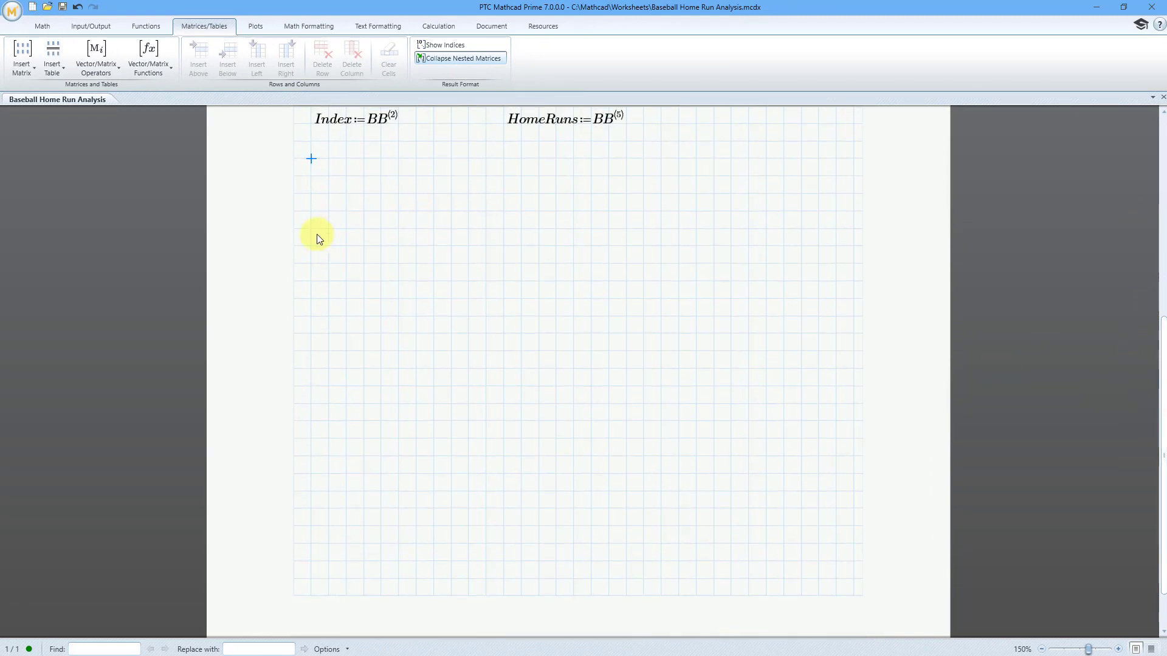
pyautogui.click(312, 298)
pyautogui.click(43, 27)
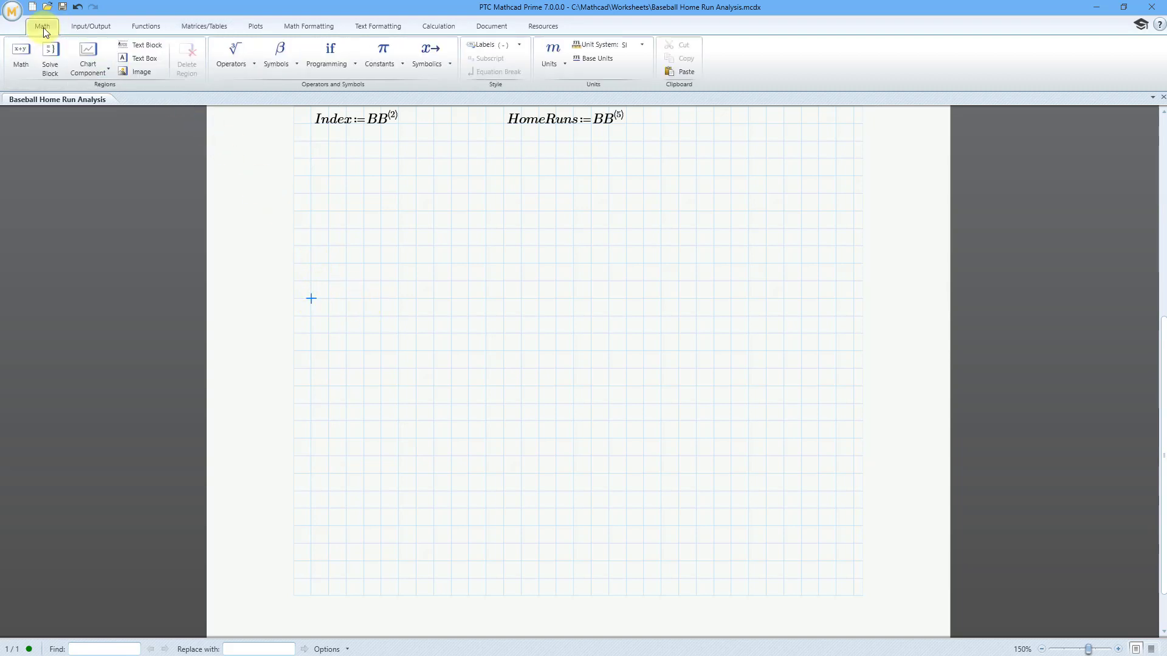
pyautogui.click(88, 78)
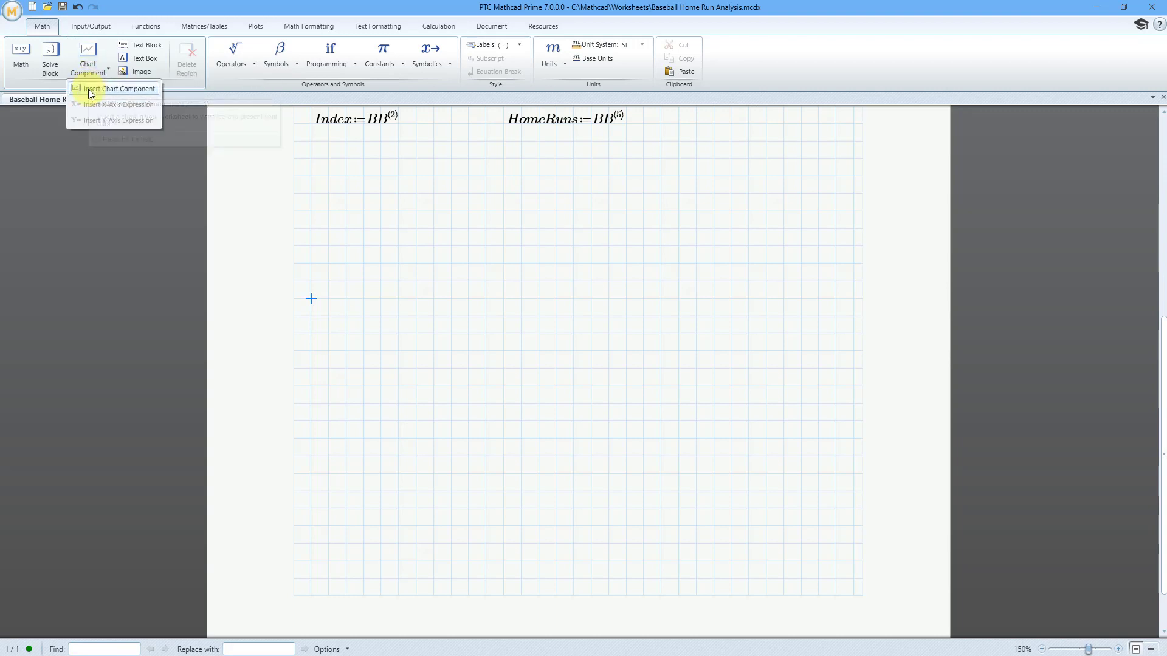
pyautogui.click(124, 90)
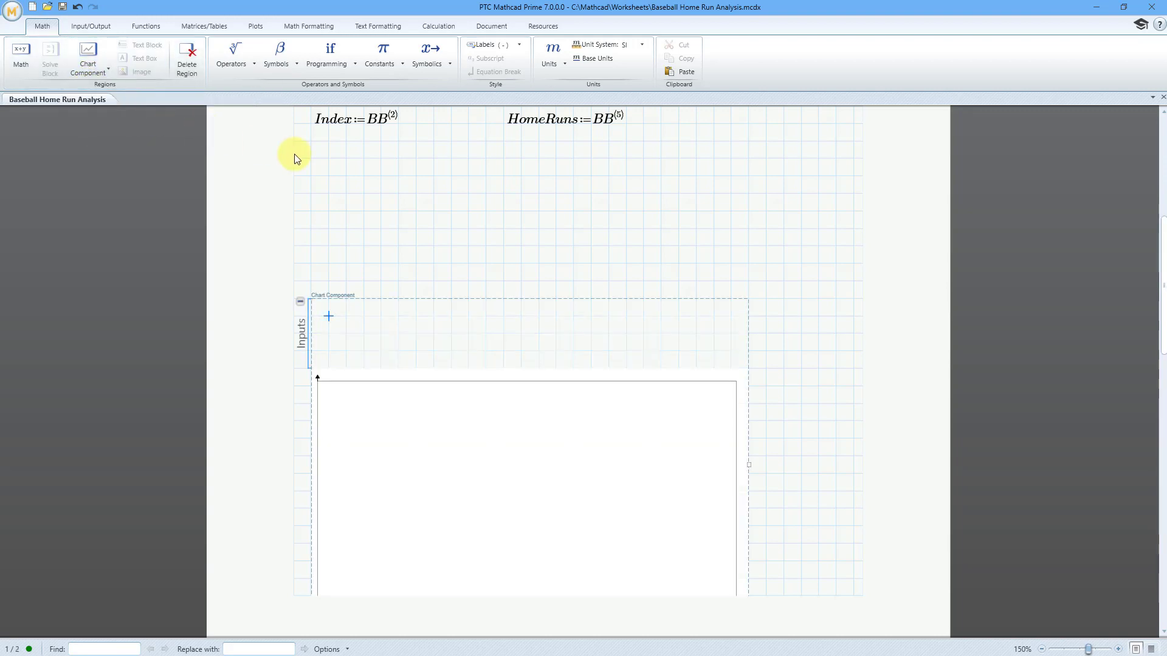
# Step: Move the chart component up the page and align its left edge with the definitions above
pyautogui.moveTo(445, 296); pyautogui.dragTo(456, 254)
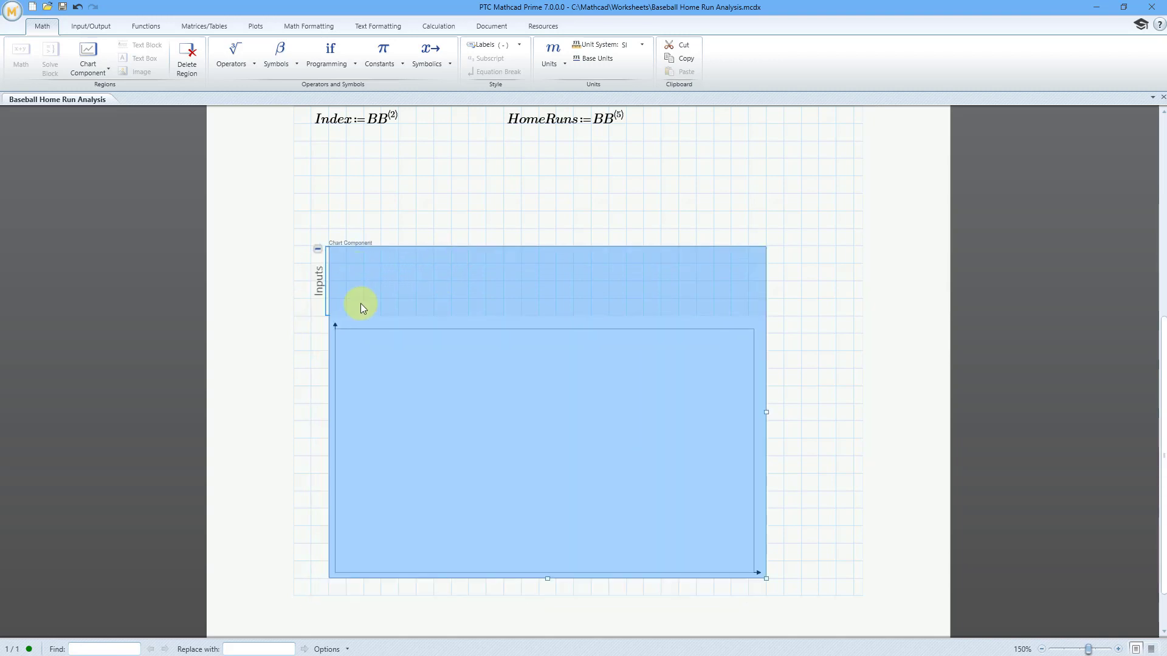
pyautogui.moveTo(376, 243); pyautogui.dragTo(358, 246)
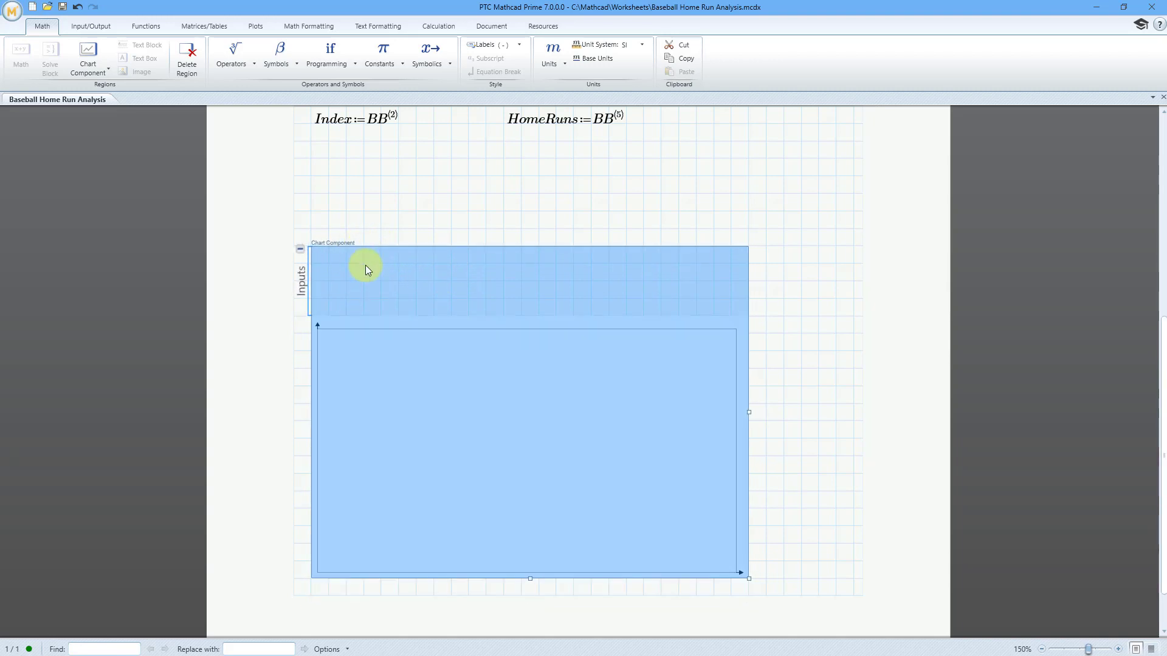
pyautogui.click(347, 229)
# Step: Add an X-axis expression set to Index and a Y-axis expression set to HomeRuns in the chart's inputs area
pyautogui.rightClick(330, 266)
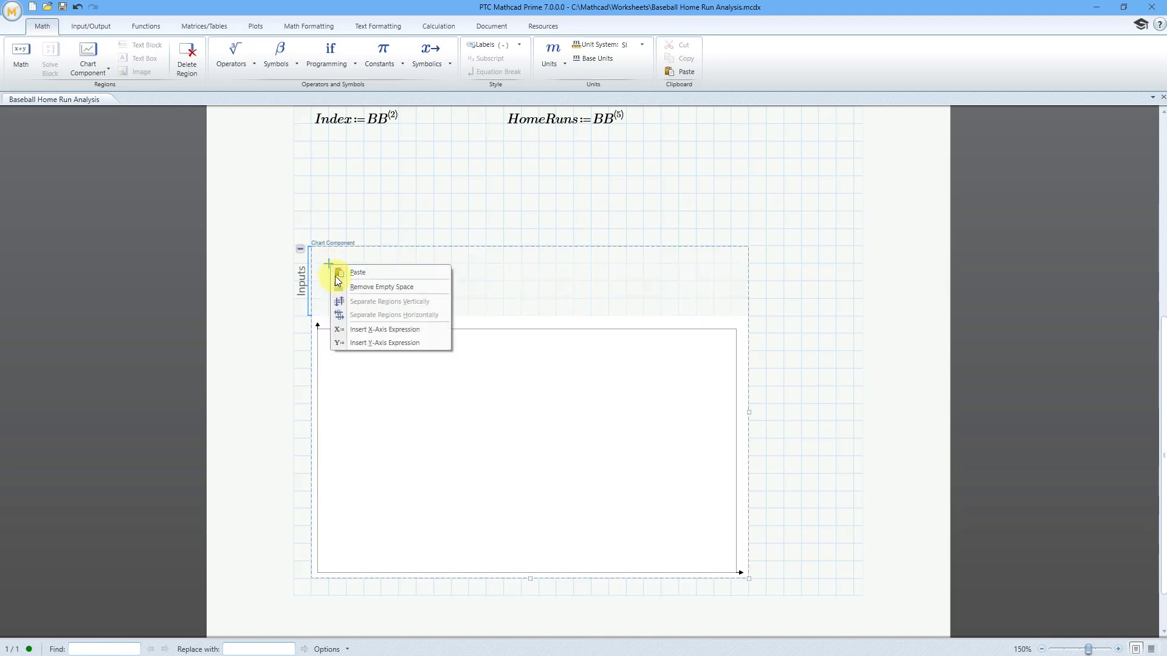
pyautogui.click(370, 334)
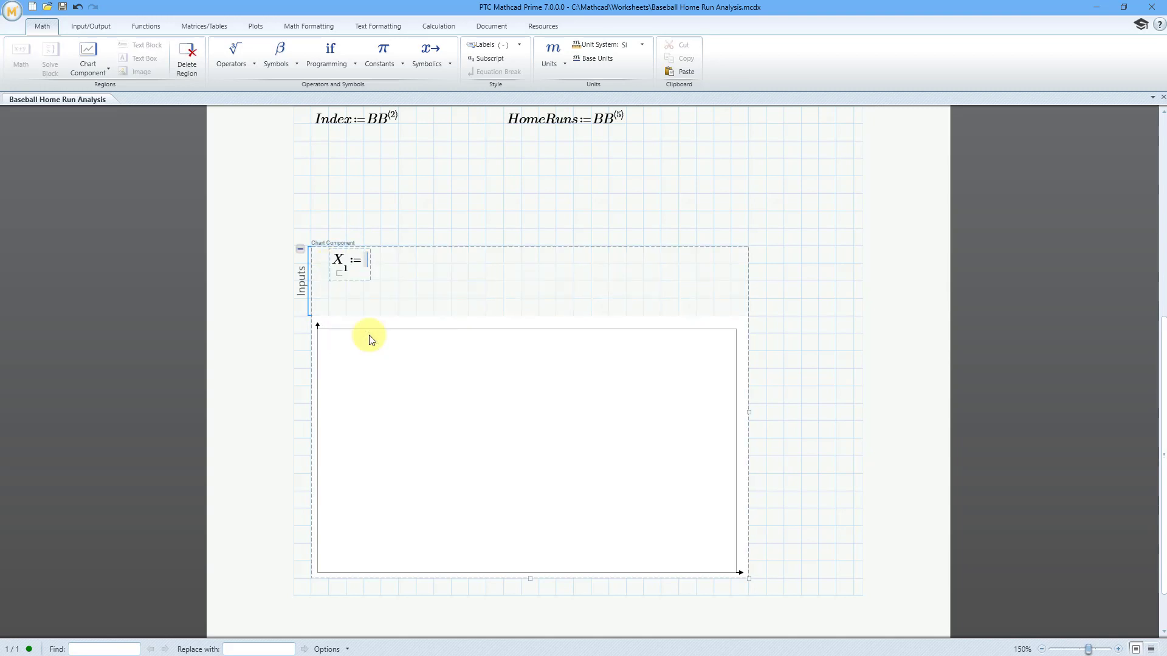
pyautogui.write('Index')
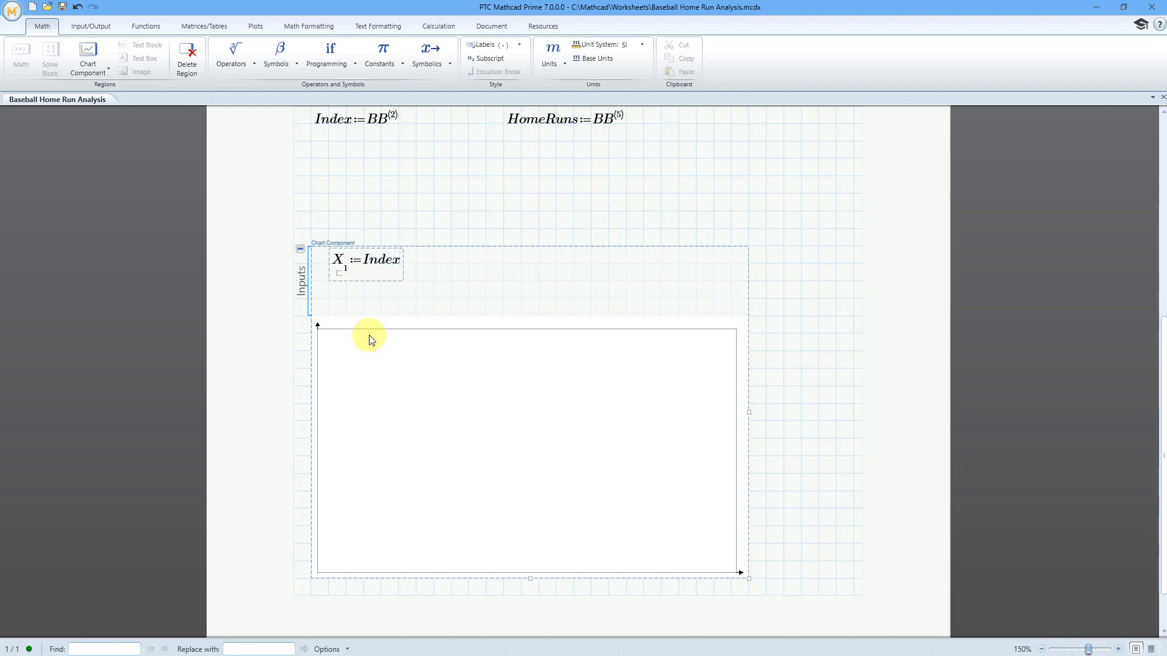
pyautogui.rightClick(332, 298)
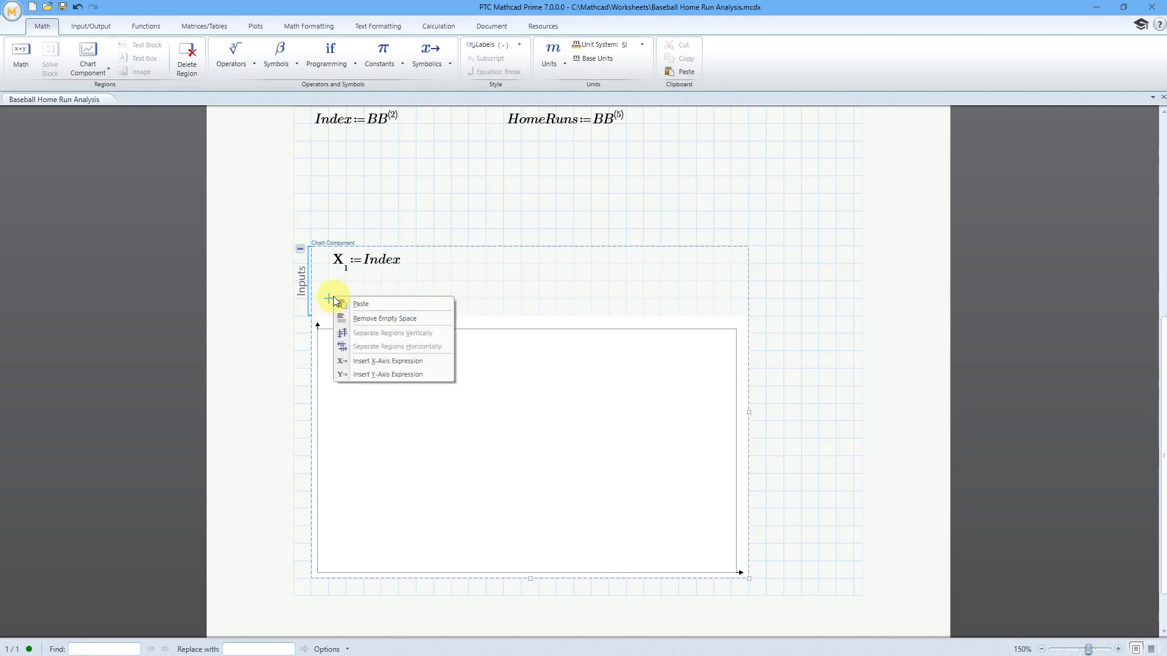
pyautogui.click(387, 373)
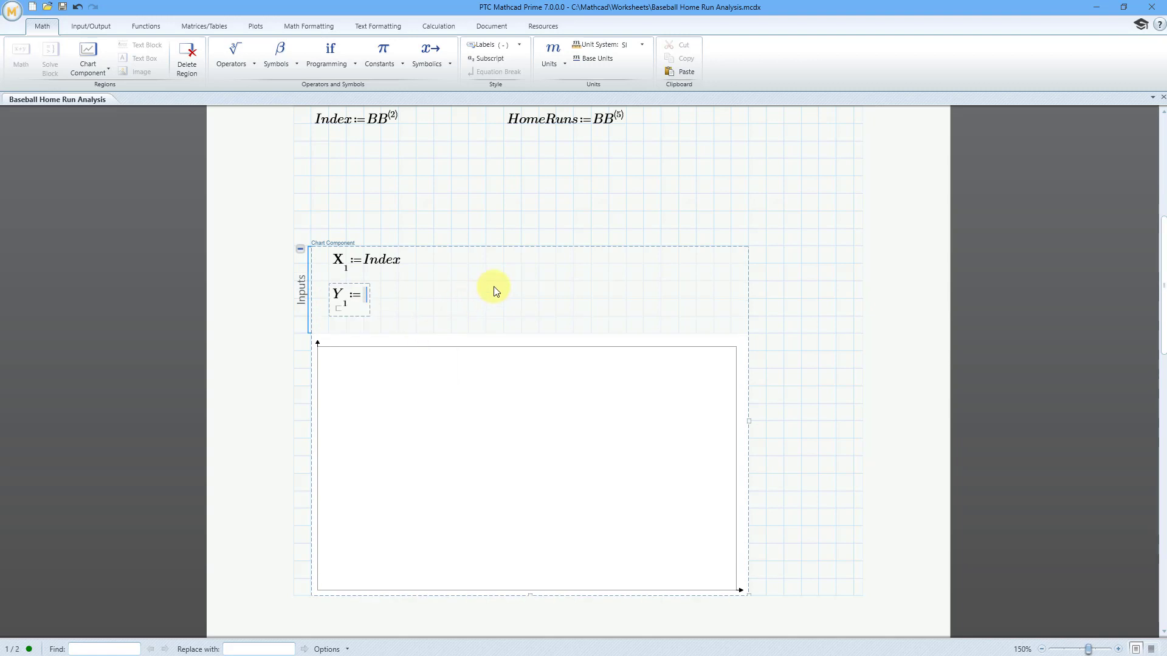
pyautogui.write('HomeRu')
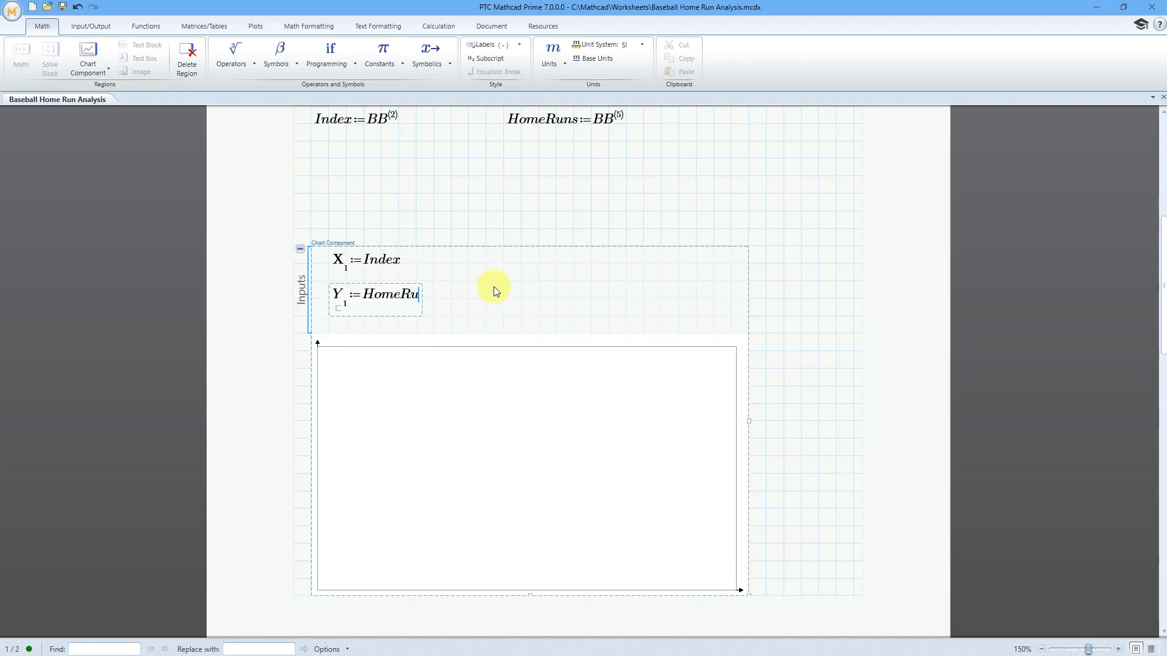
pyautogui.write('ns')
pyautogui.click(542, 201)
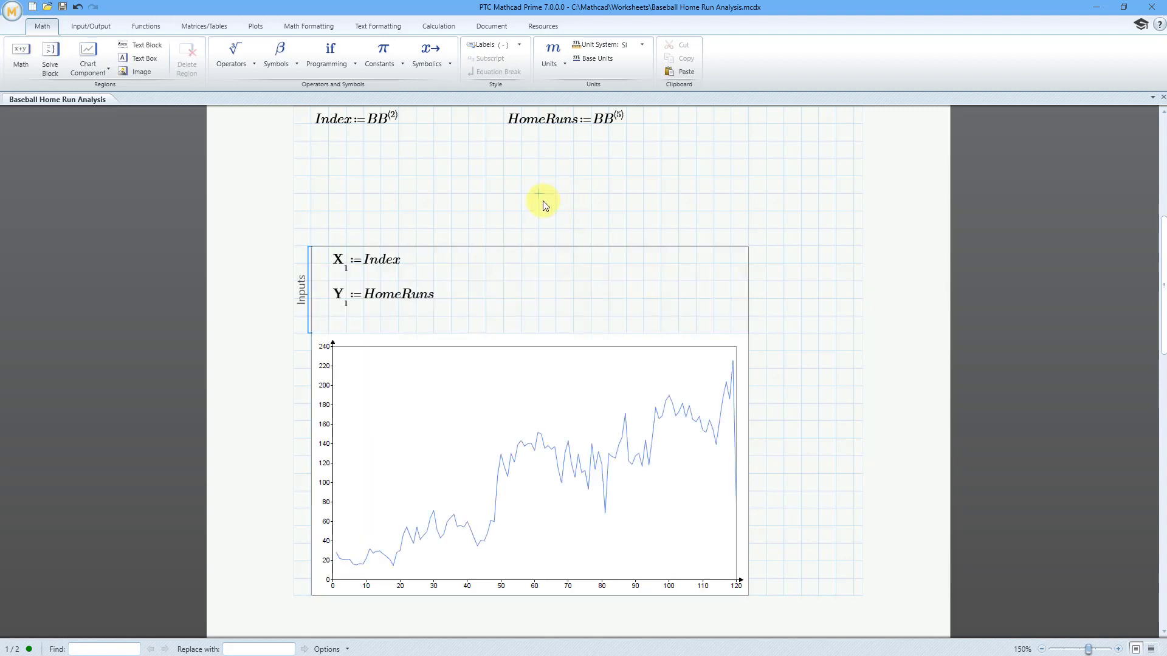
# Step: Widen the chart component to the right edge of the page grid and open it for editing in PTC Mathcad Chart
pyautogui.click(749, 439)
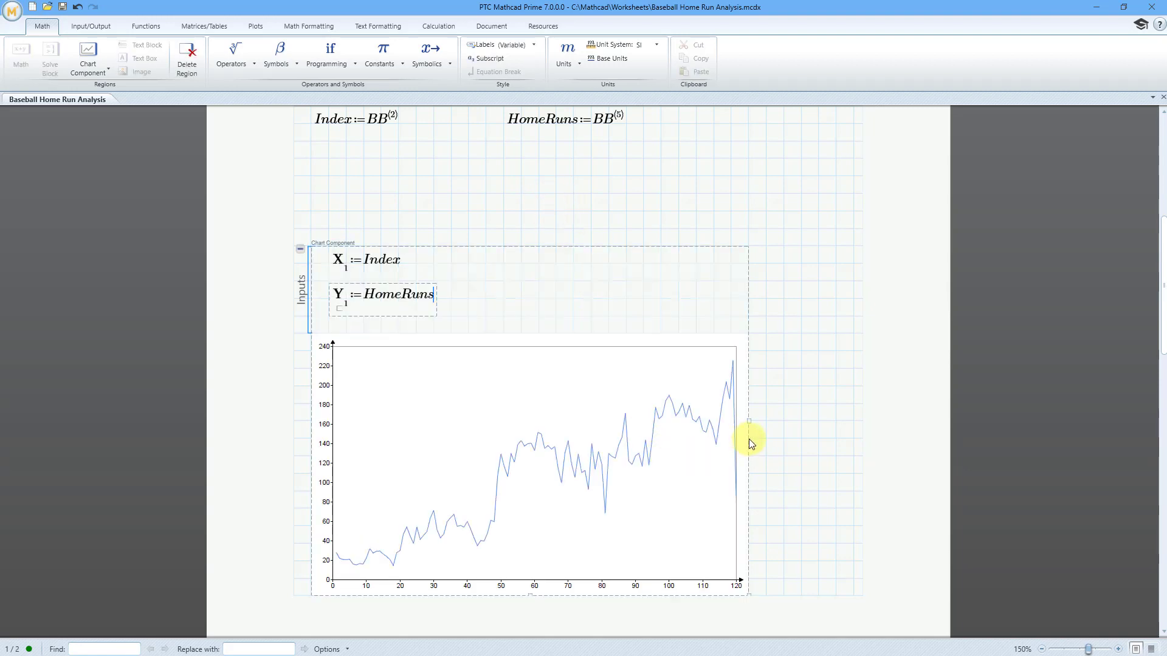
pyautogui.moveTo(749, 422); pyautogui.dragTo(864, 424)
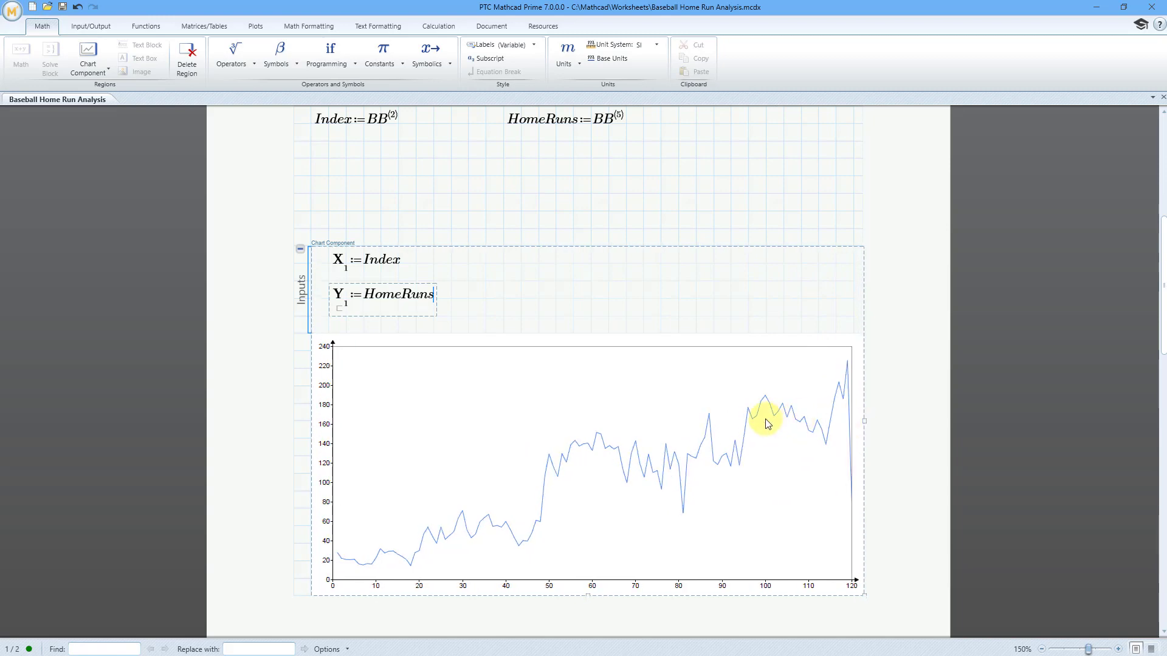
pyautogui.doubleClick(767, 424)
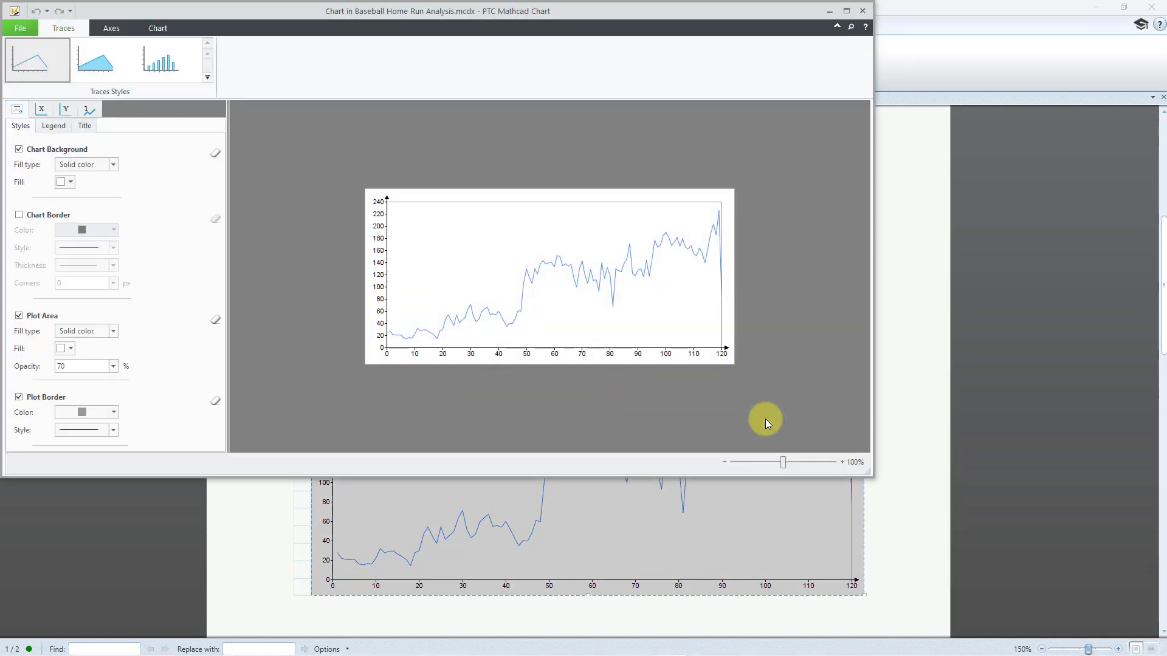
pyautogui.click(843, 462)
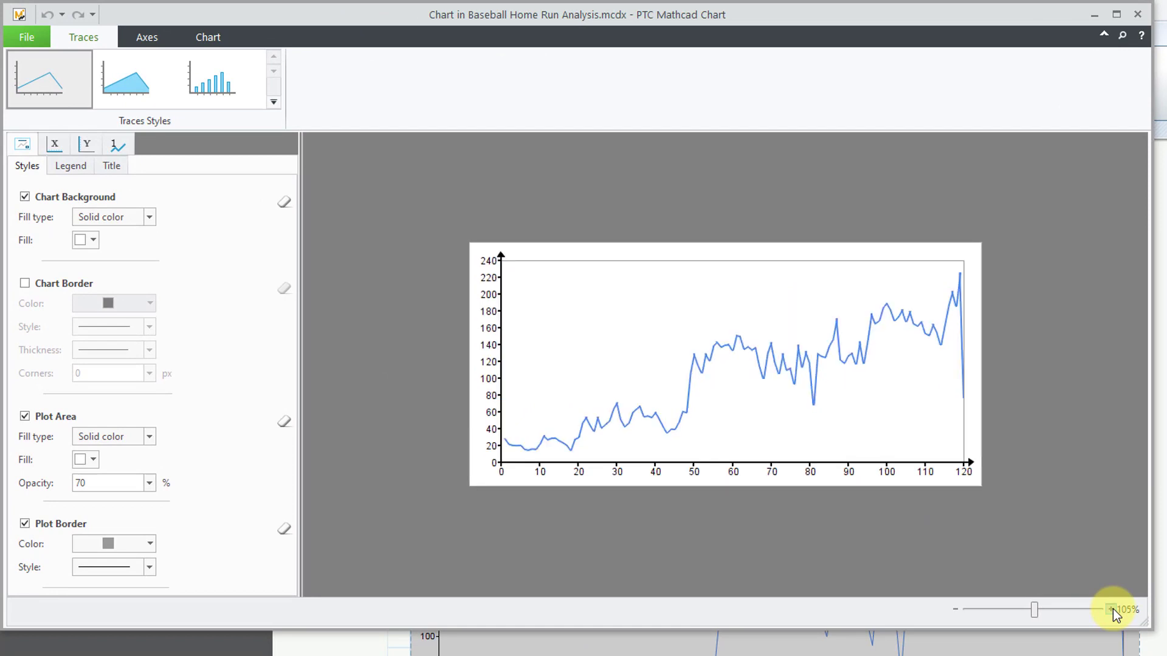
pyautogui.click(1112, 609)
pyautogui.click(1111, 609)
pyautogui.click(1111, 609)
pyautogui.click(1111, 609)
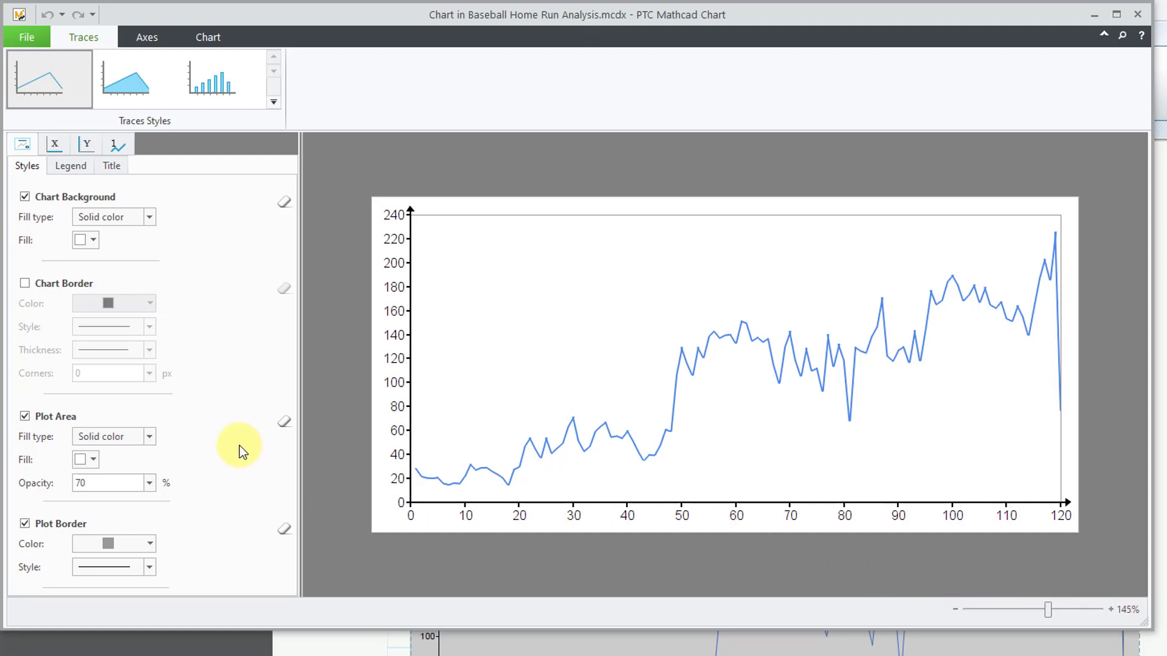
# Step: Enable a user-defined range for the X-axis with a maximum of 125 and 5 steps
pyautogui.click(54, 144)
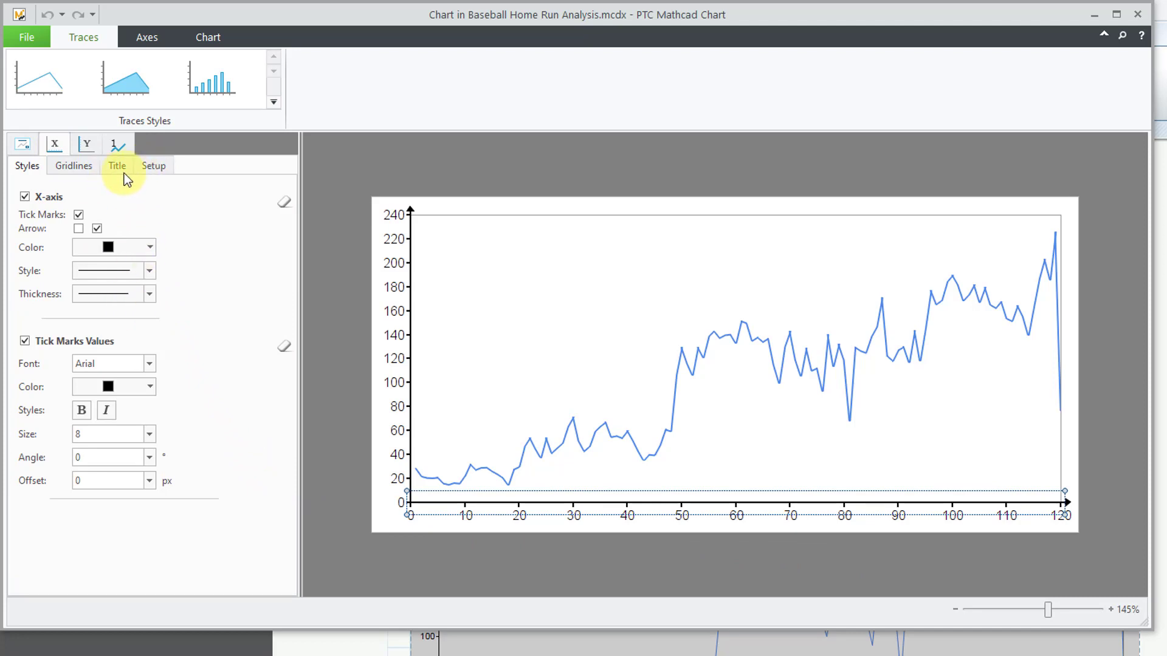
pyautogui.click(155, 166)
pyautogui.click(25, 196)
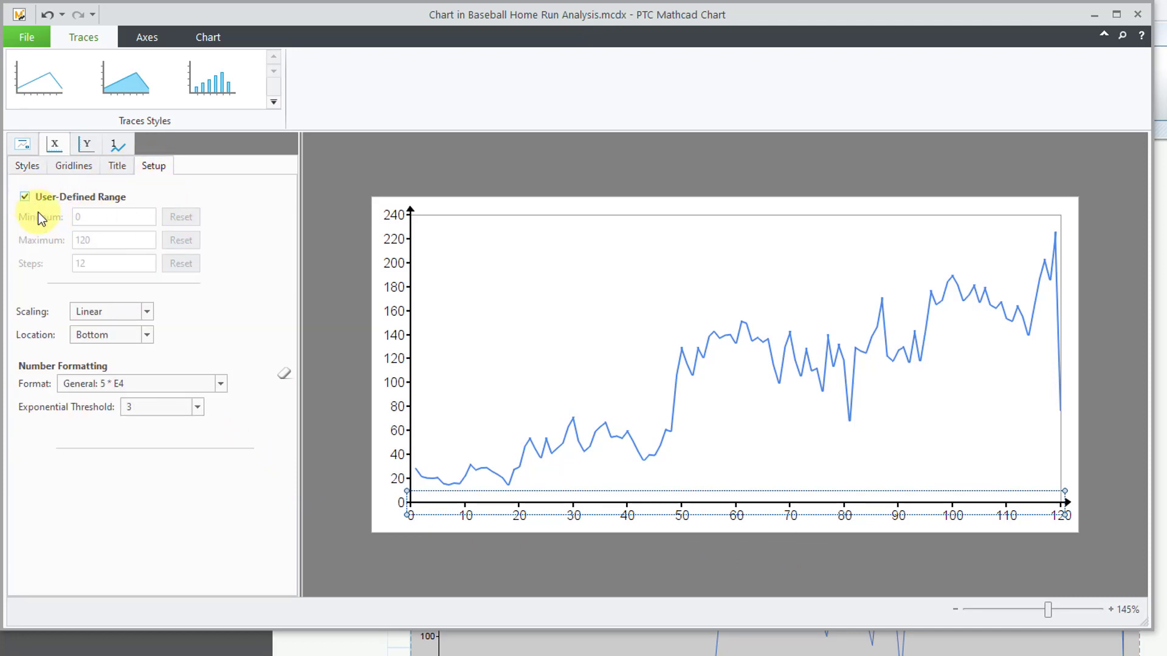
pyautogui.doubleClick(124, 236)
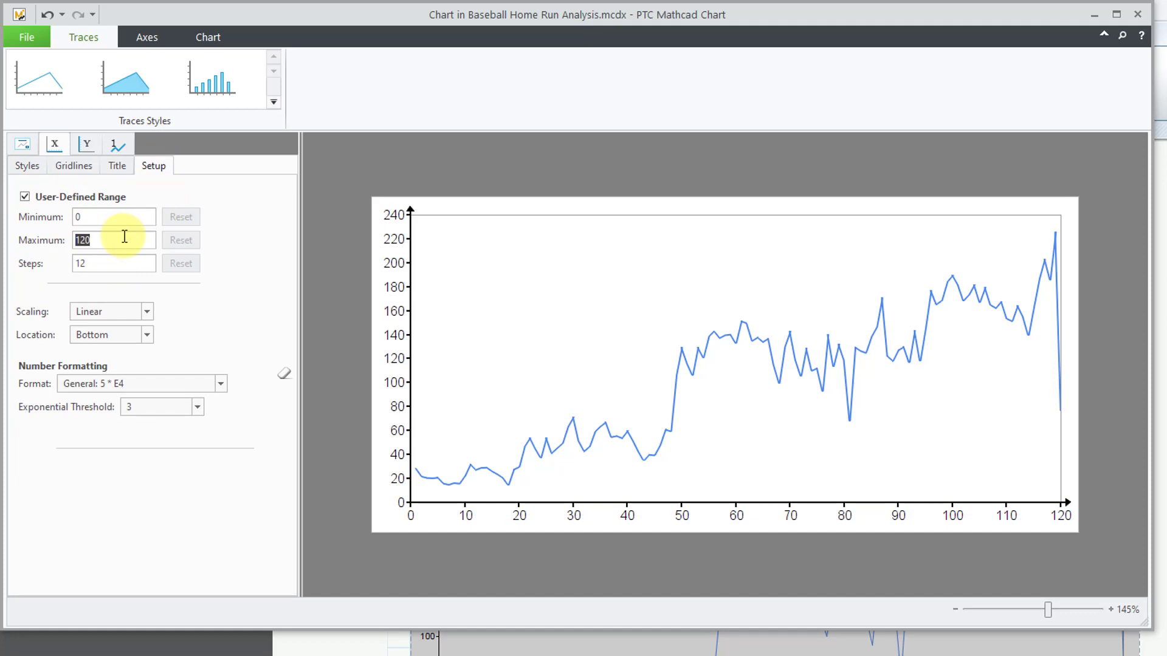
pyautogui.write('125')
pyautogui.press('Return')
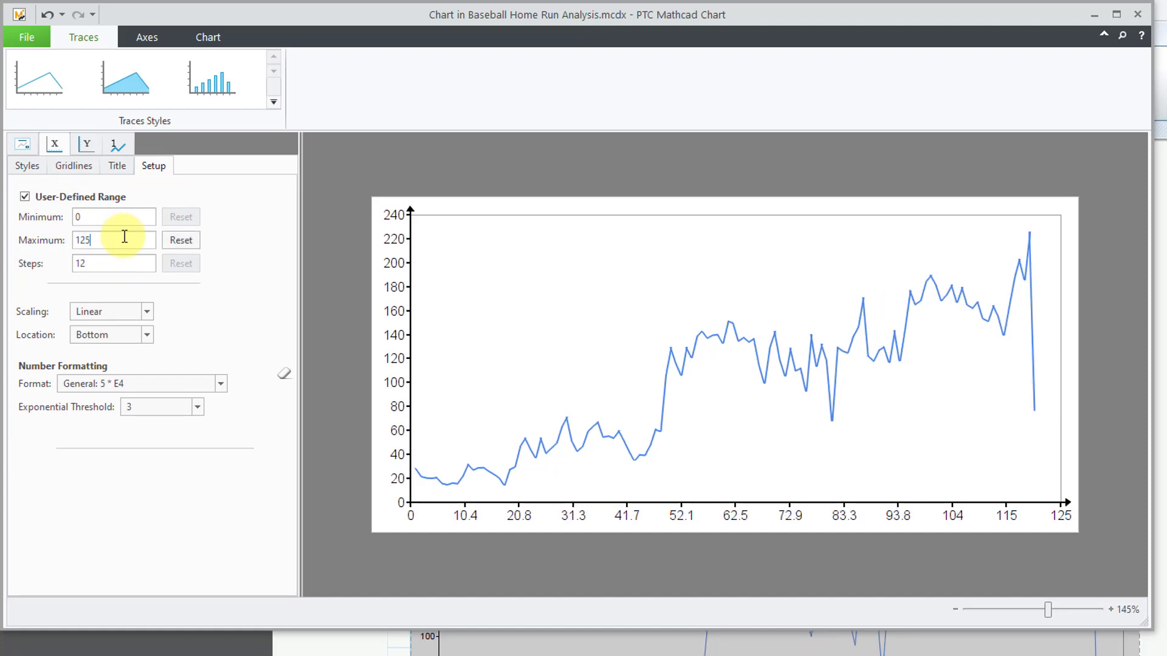
pyautogui.doubleClick(88, 259)
pyautogui.write('5')
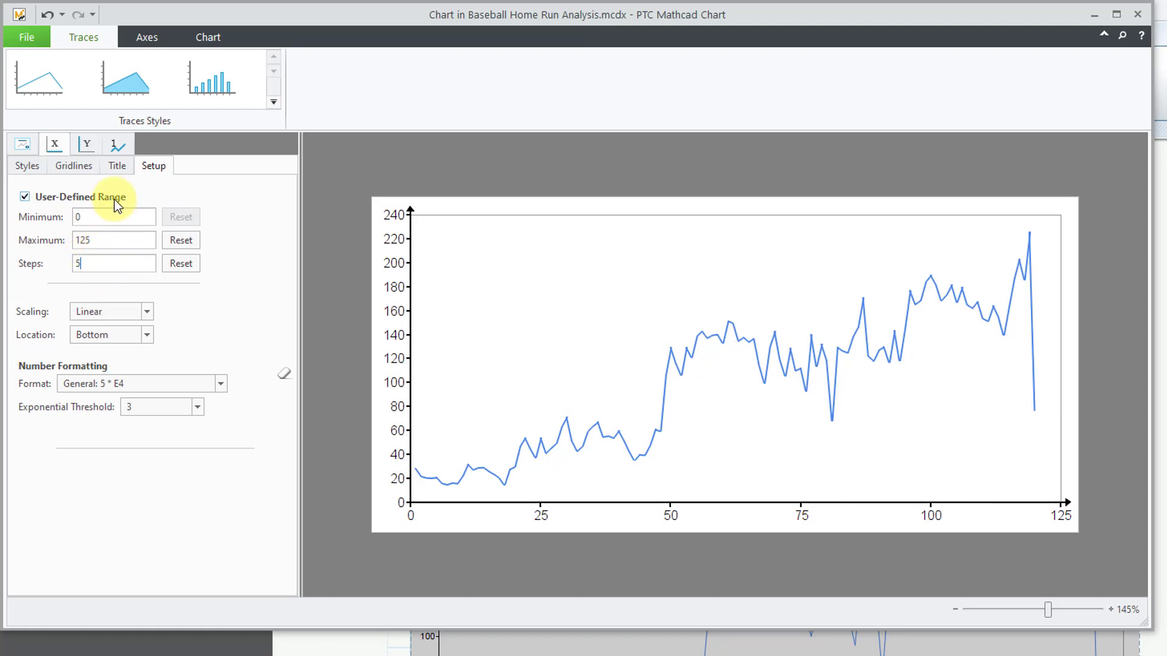
# Step: Enable a user-defined range for the Y-axis with a maximum of 250 and 5 steps
pyautogui.click(86, 145)
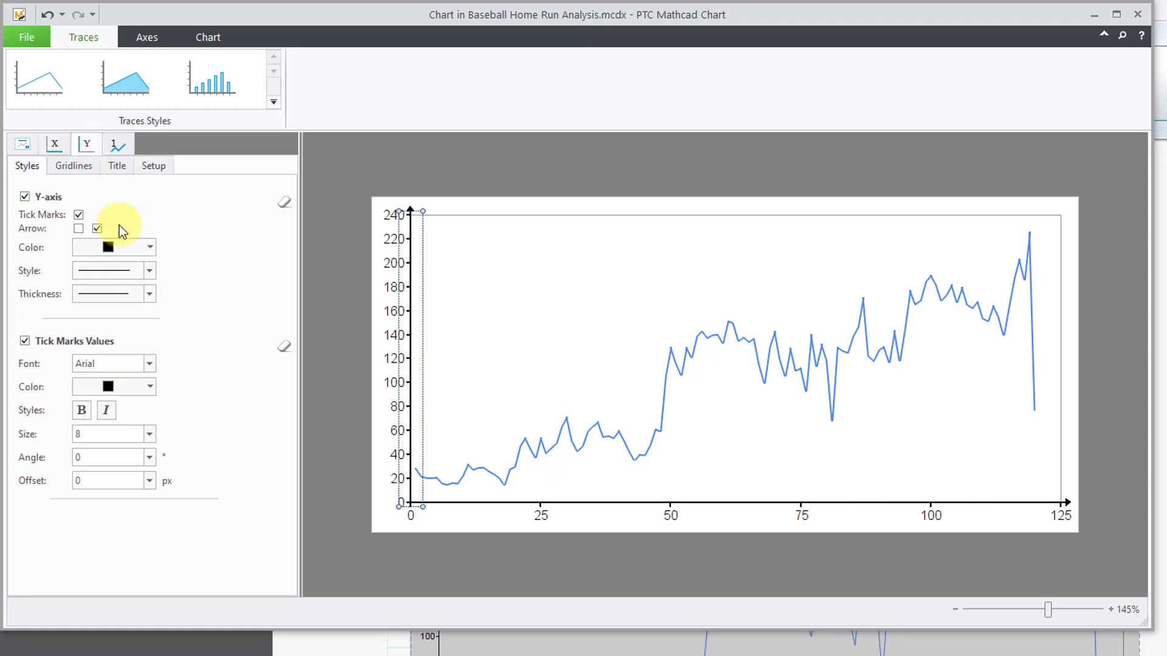
pyautogui.click(153, 167)
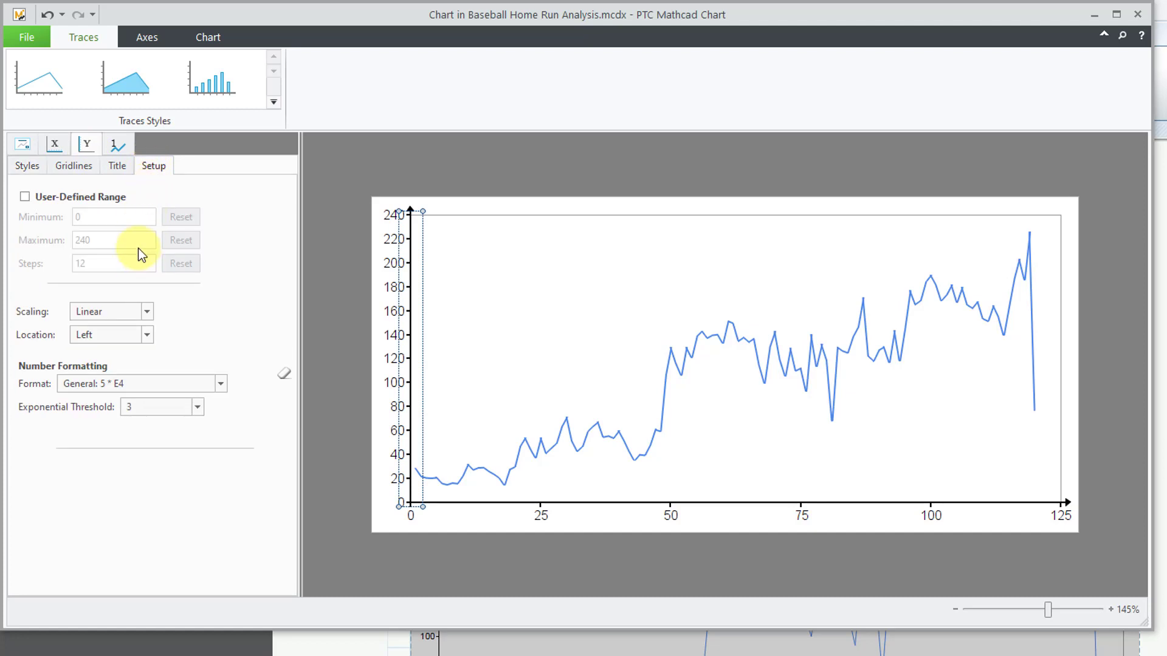
pyautogui.click(24, 197)
pyautogui.moveTo(107, 237); pyautogui.dragTo(54, 228)
pyautogui.write('2')
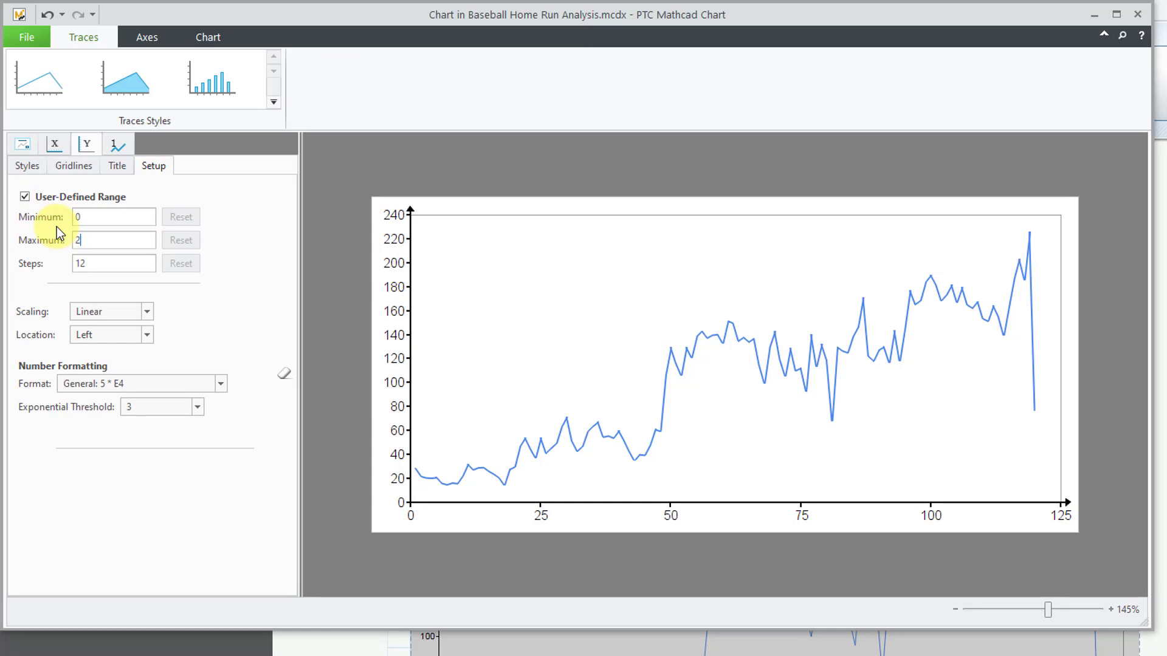
pyautogui.write('50')
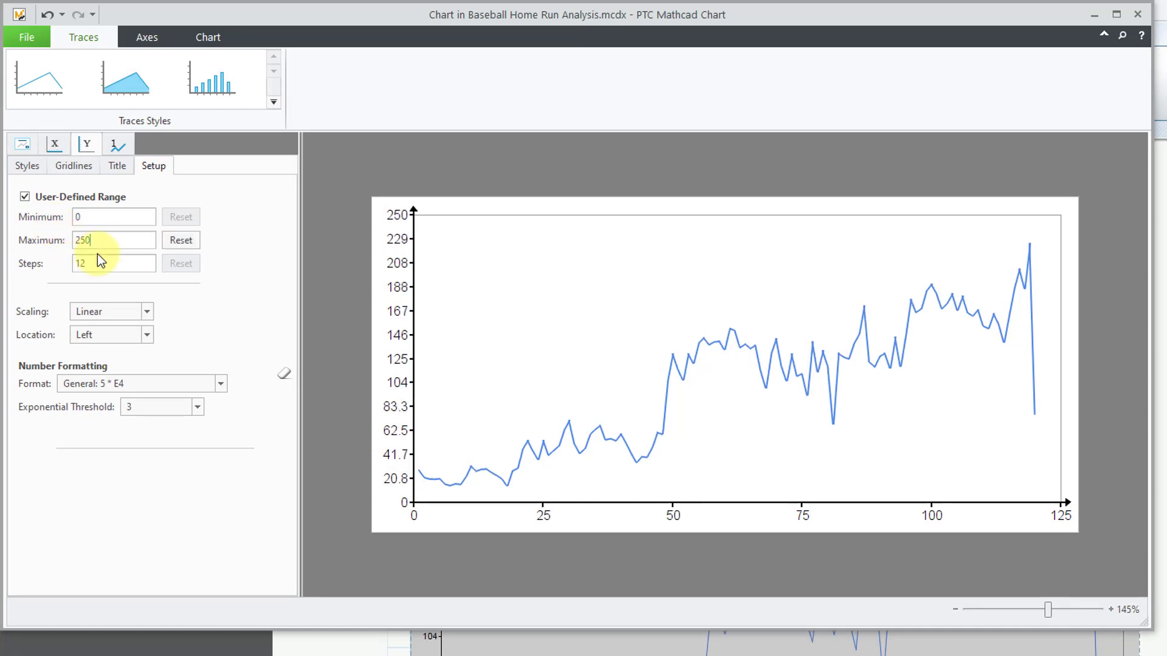
pyautogui.doubleClick(96, 265)
pyautogui.write('5')
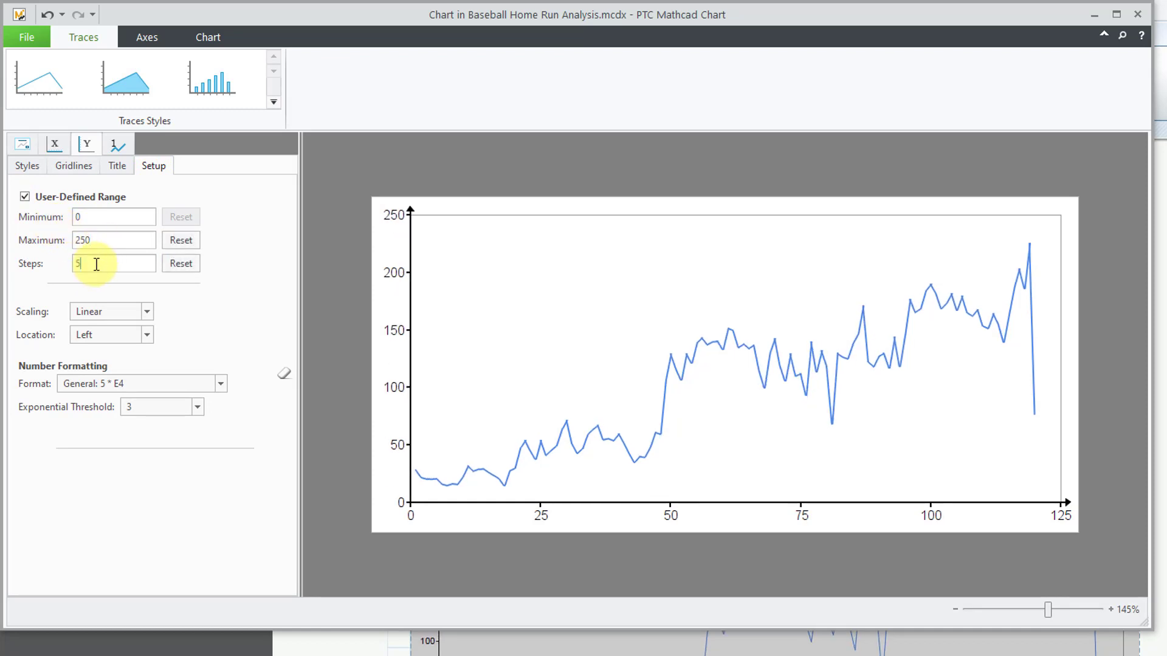
# Step: Turn on symbols for Trace #1 and set their shape to Circle
pyautogui.click(118, 149)
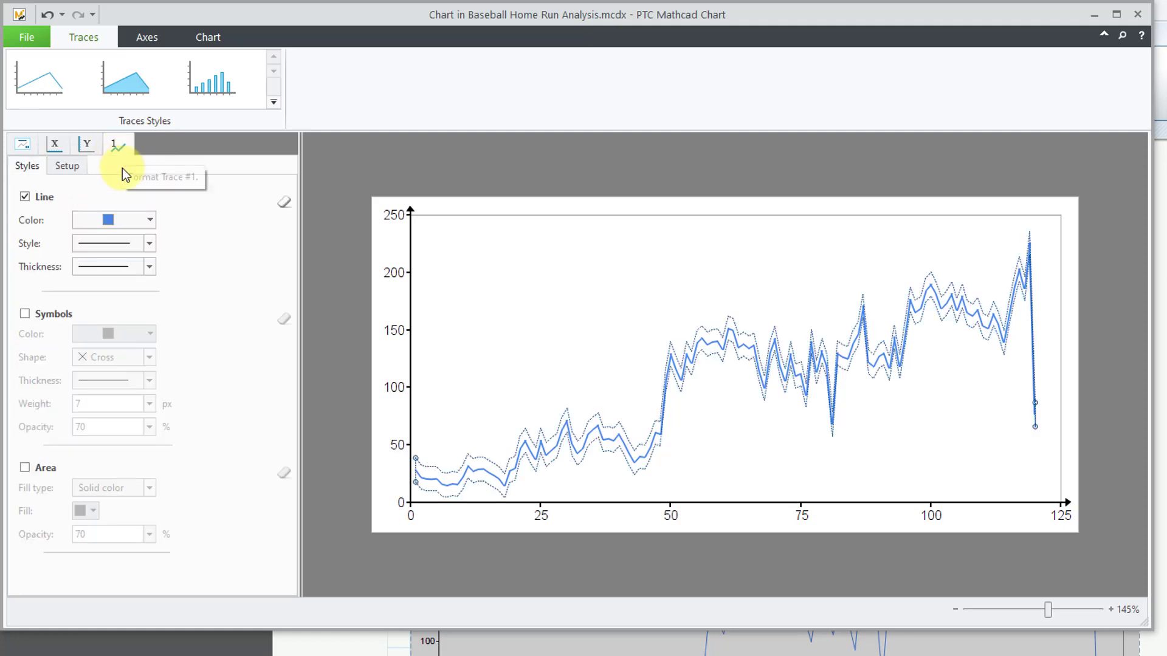
pyautogui.click(25, 314)
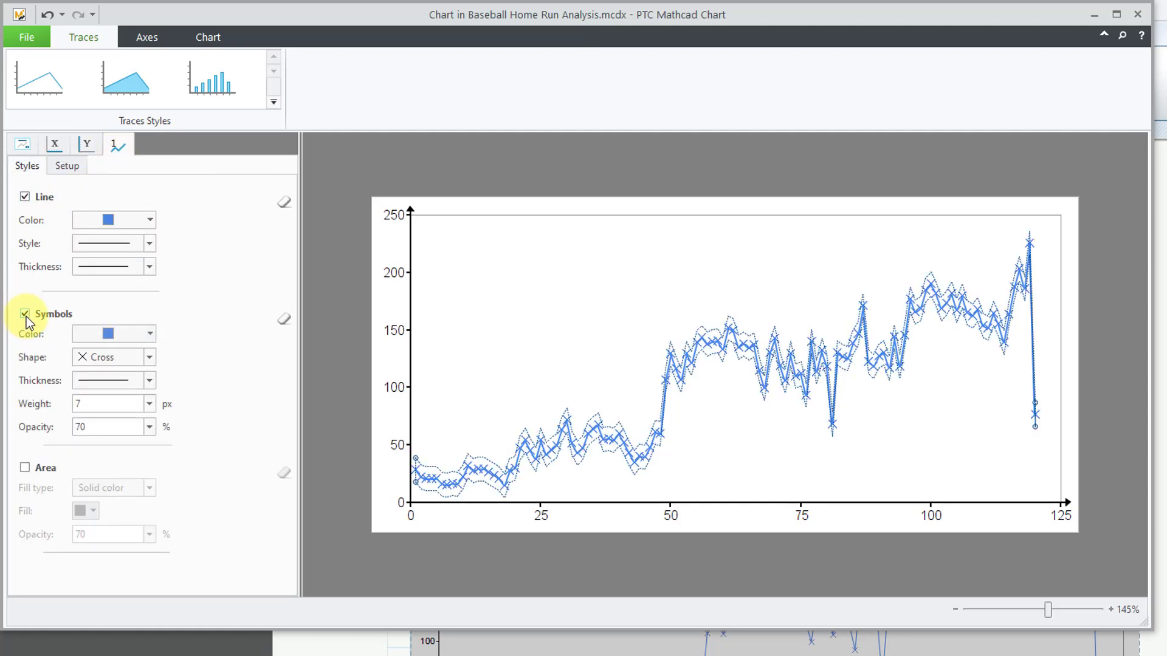
pyautogui.click(151, 361)
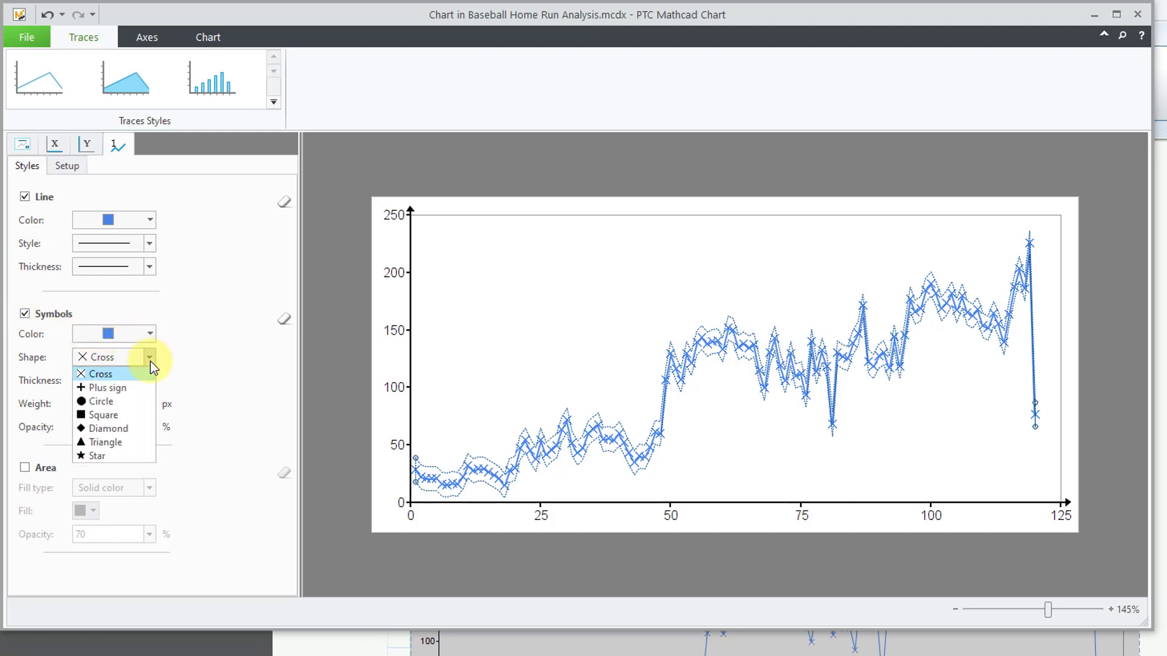
pyautogui.click(133, 404)
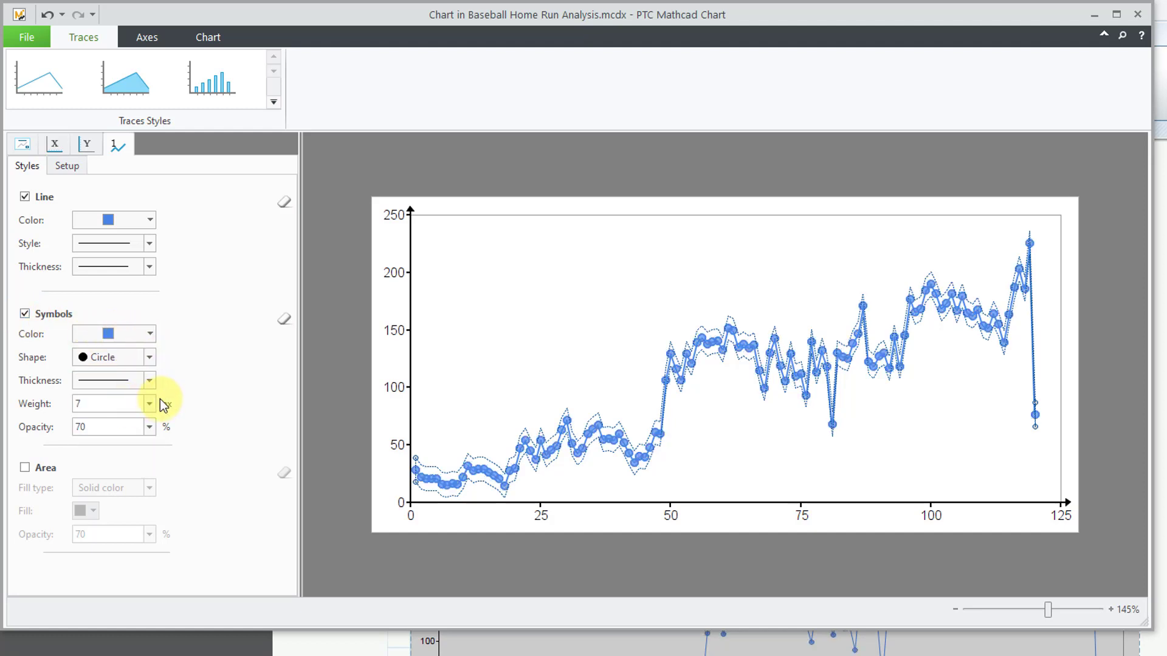
# Step: Set the Trace #1 symbol weight to 2 px and turn off its connecting line
pyautogui.click(149, 405)
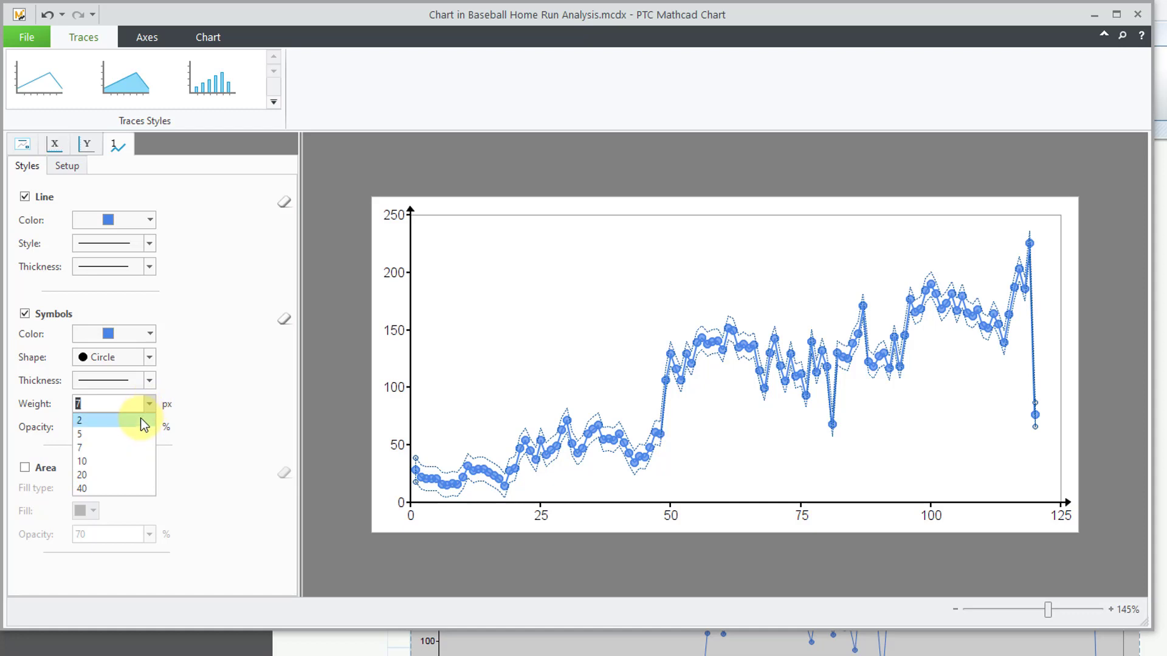
pyautogui.click(141, 420)
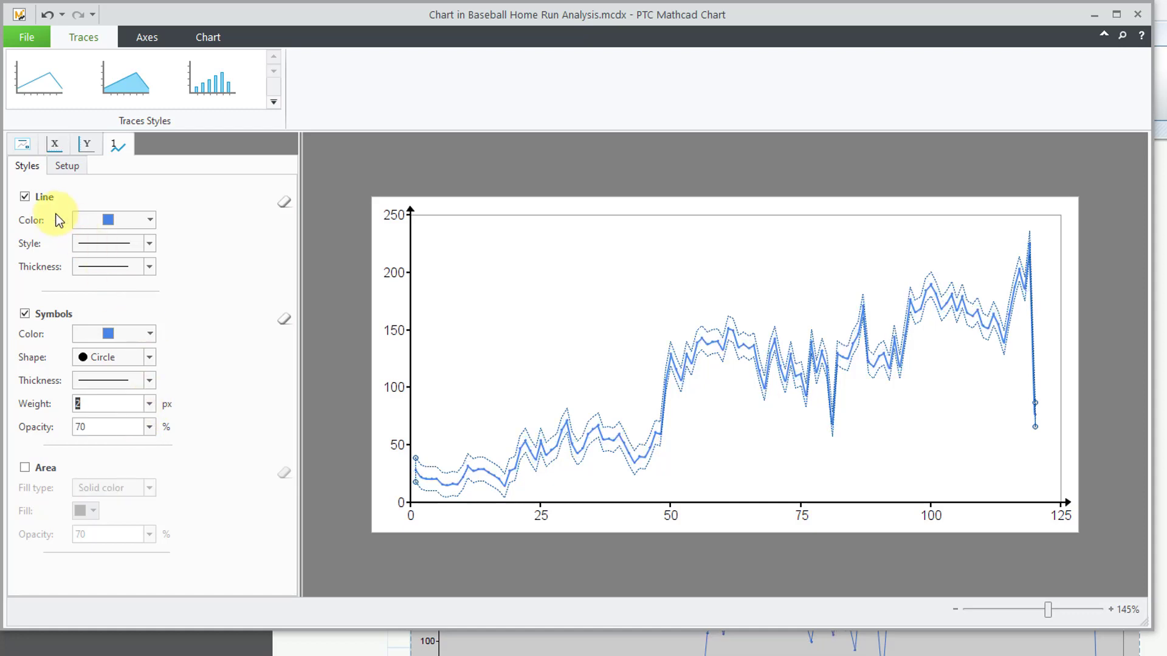
pyautogui.click(25, 198)
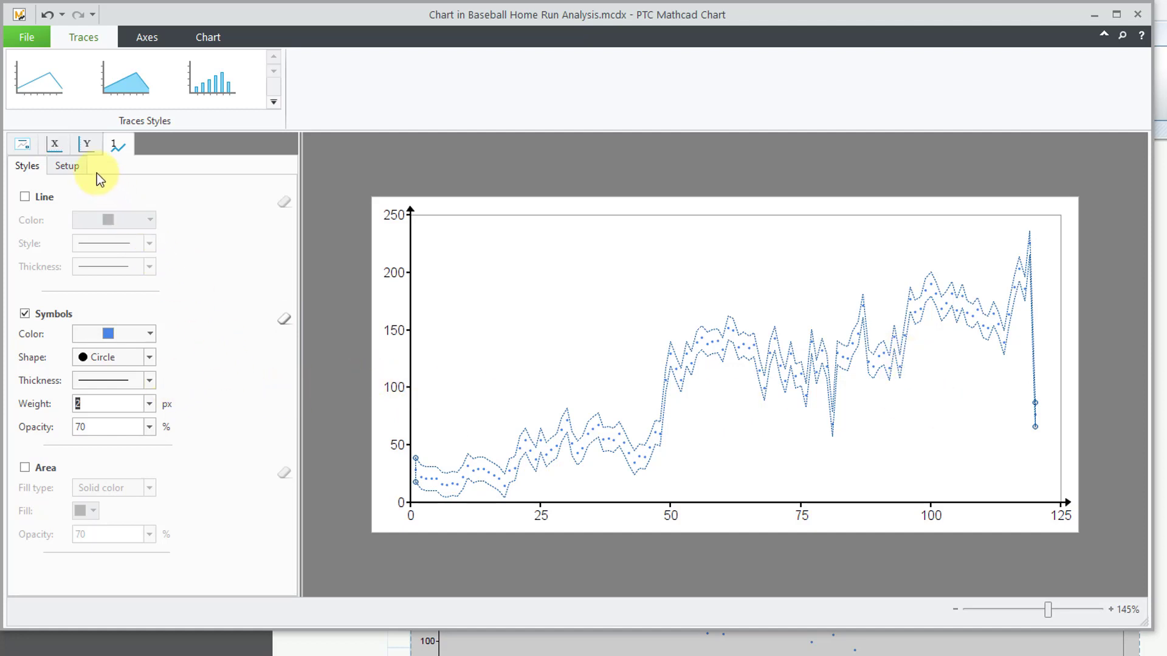
# Step: Name the trace "Actual Data" in its setup, then close the chart editor to return to the worksheet
pyautogui.click(68, 168)
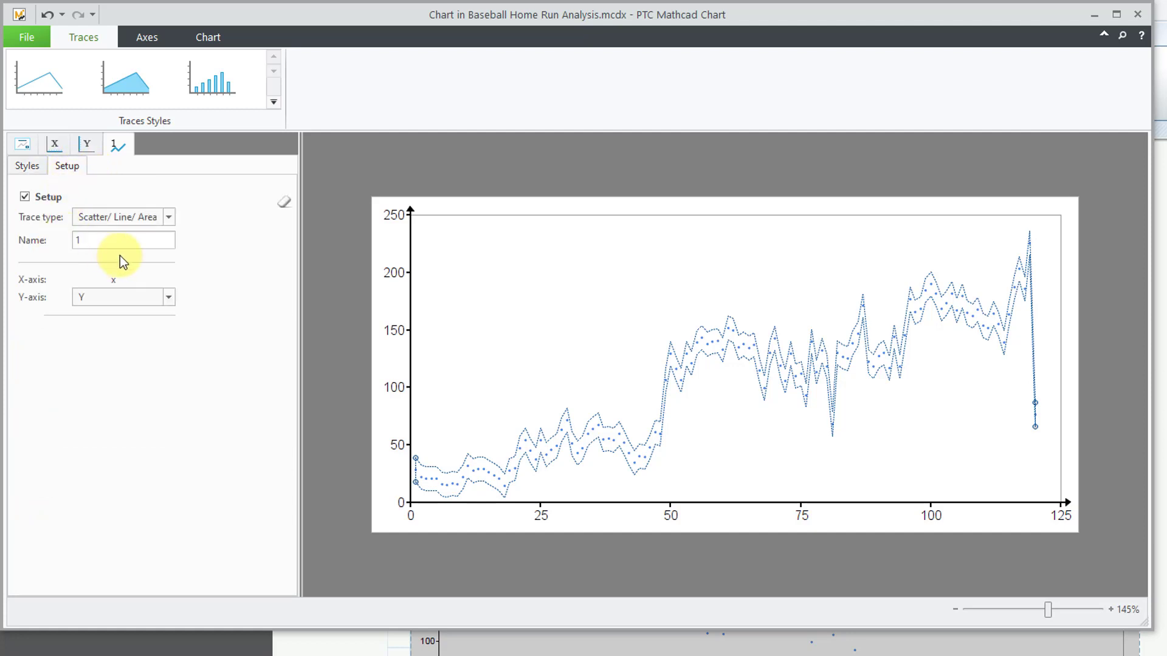
pyautogui.doubleClick(89, 240)
pyautogui.write('Actual Data')
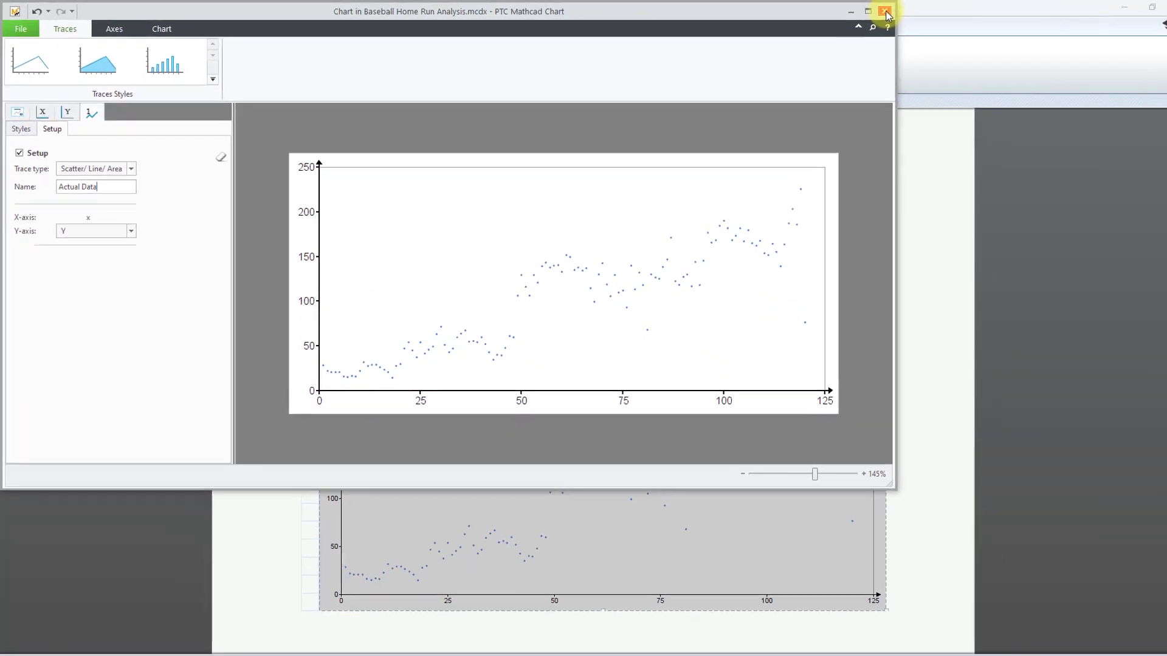
pyautogui.click(1137, 14)
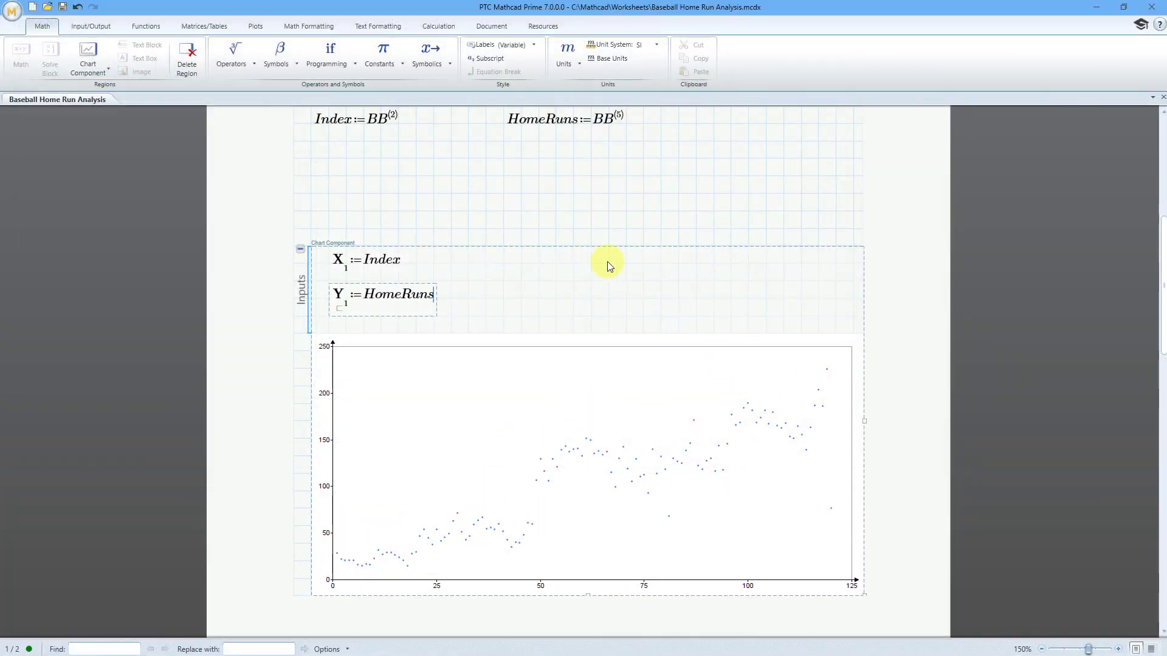
pyautogui.click(576, 226)
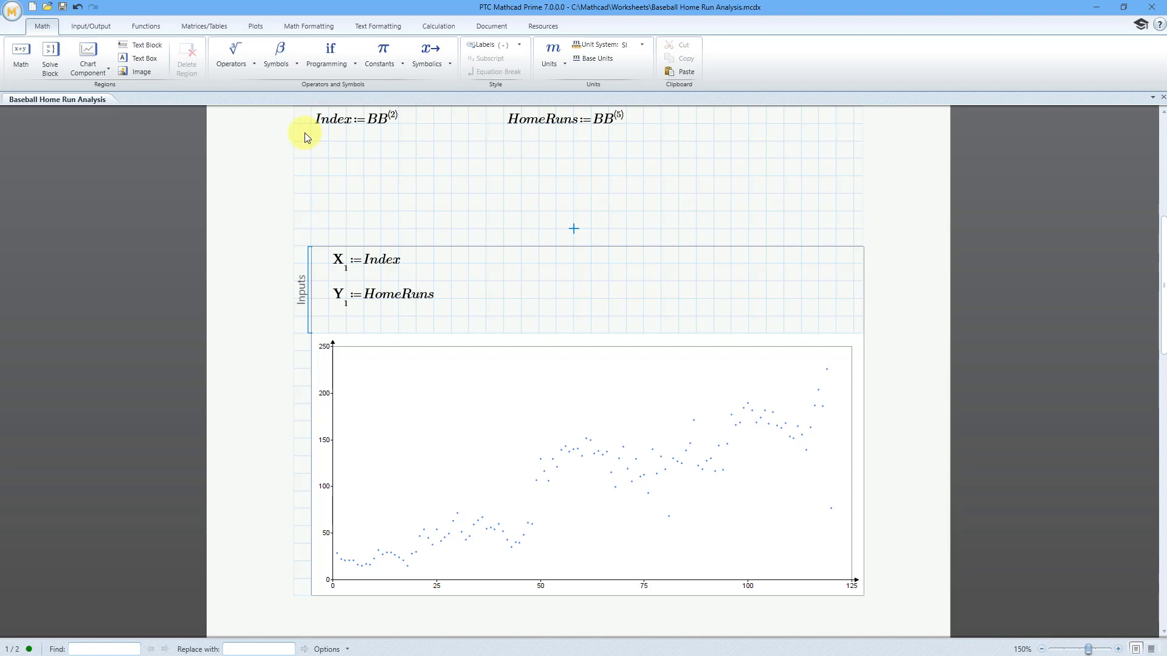
# Step: Define Order2 := polyfit(Index, HomeRuns, 2) beneath the Index definition, checking the Design of Experiments functions first
pyautogui.click(151, 27)
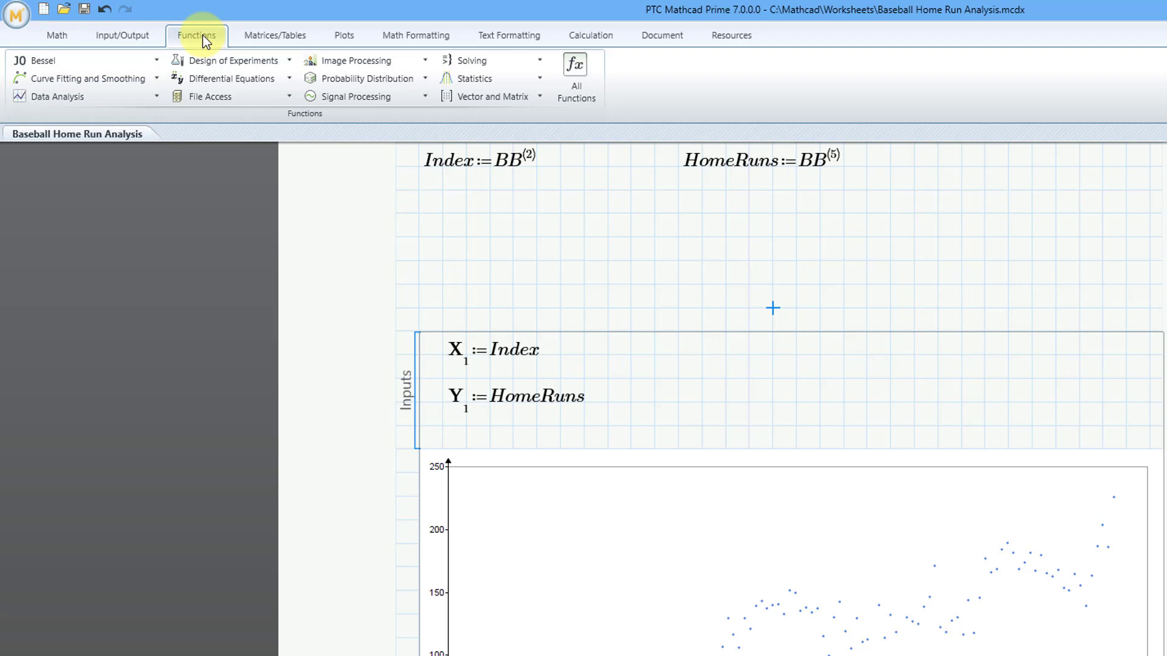
pyautogui.click(289, 57)
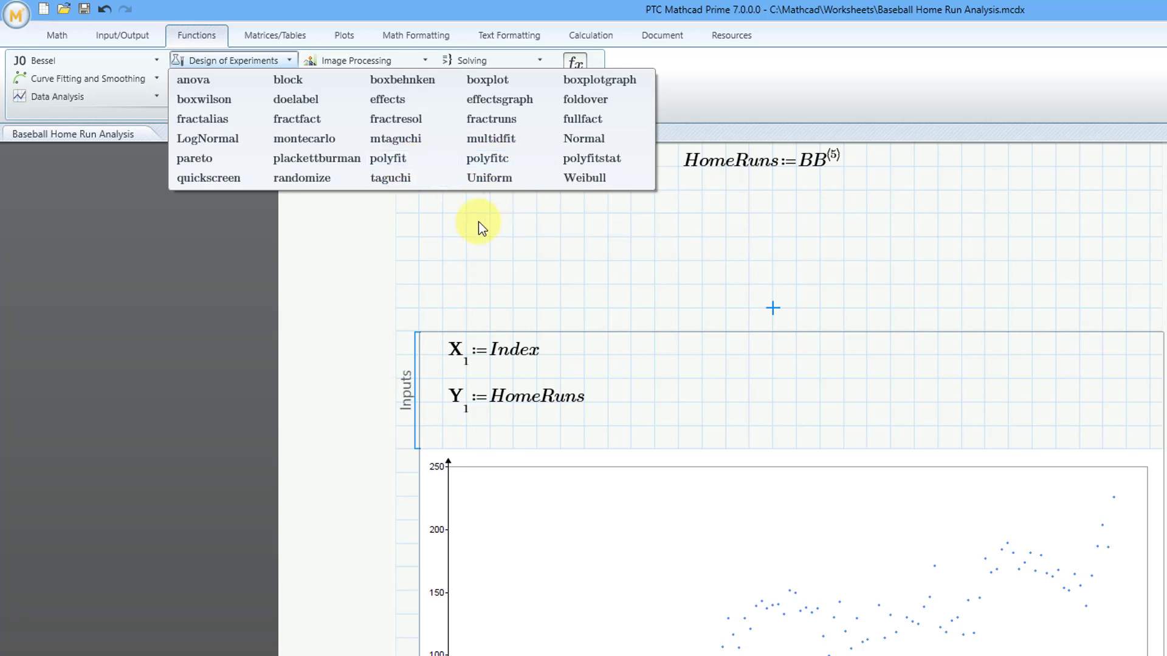
pyautogui.click(479, 222)
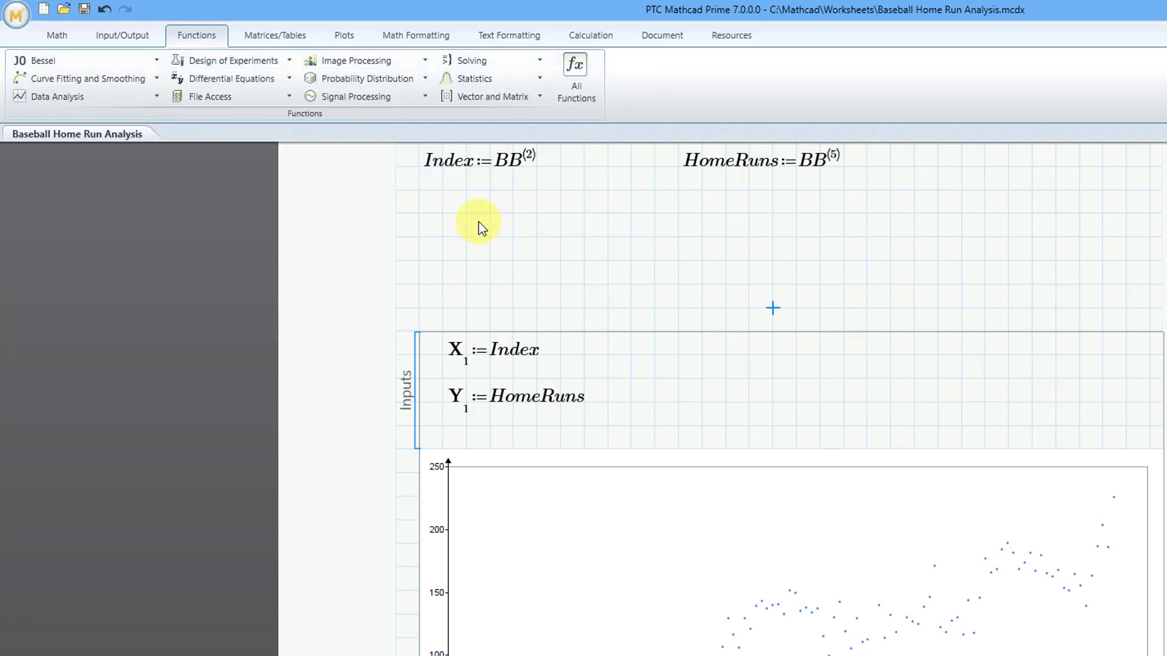
pyautogui.click(421, 216)
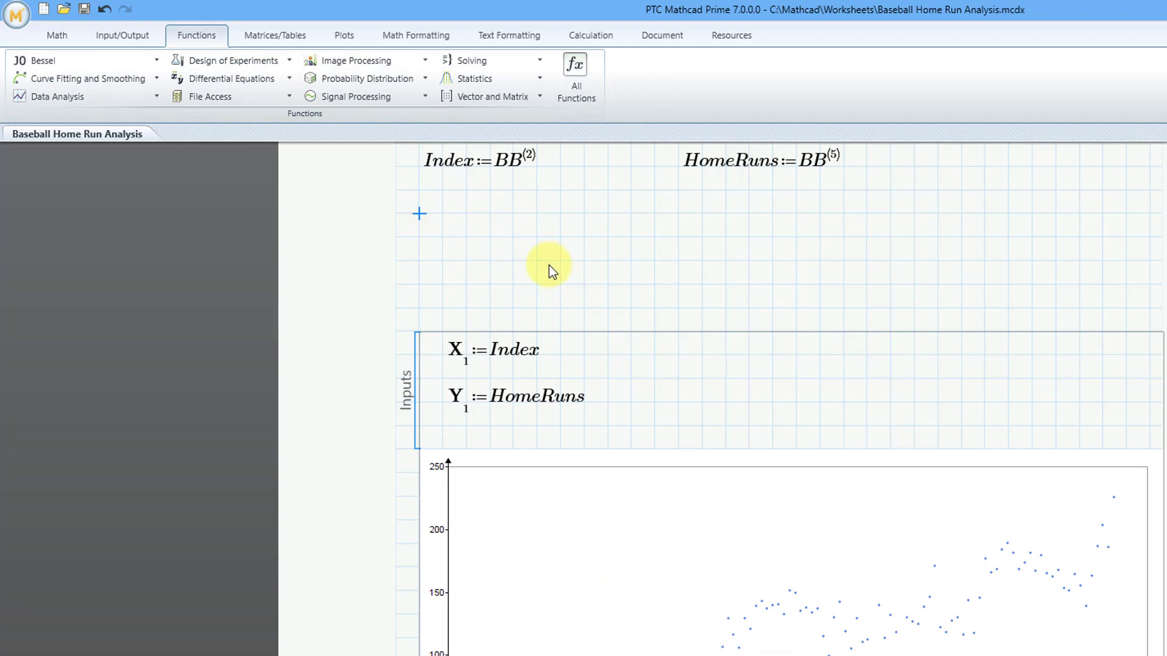
pyautogui.write('Order2:=')
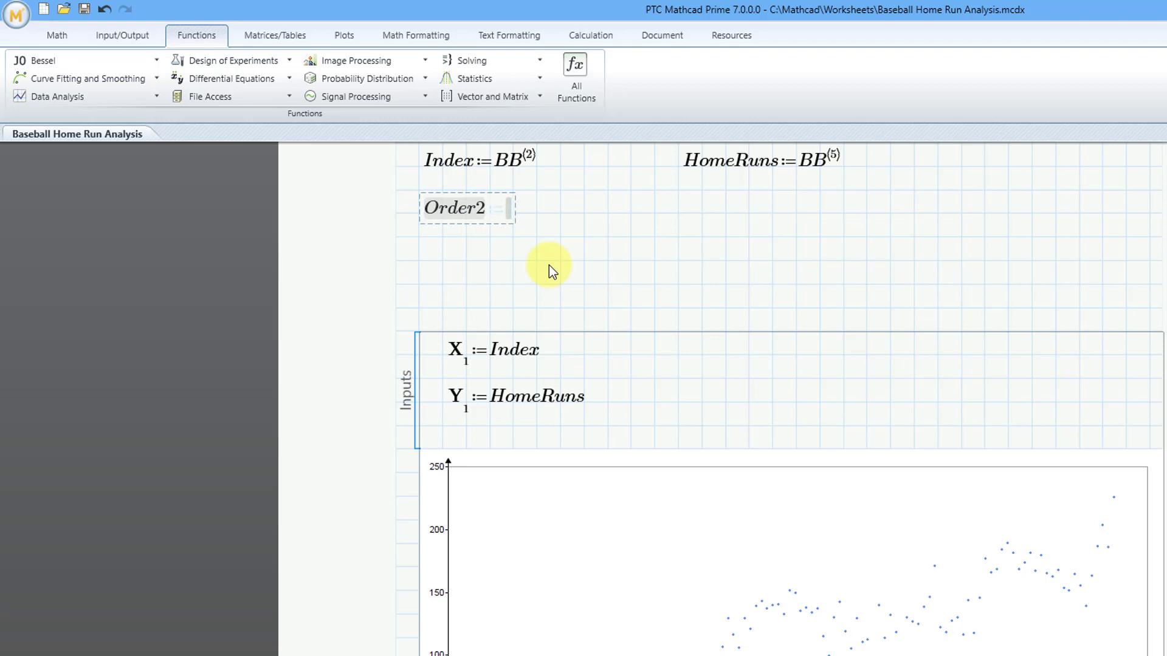
pyautogui.write('poly')
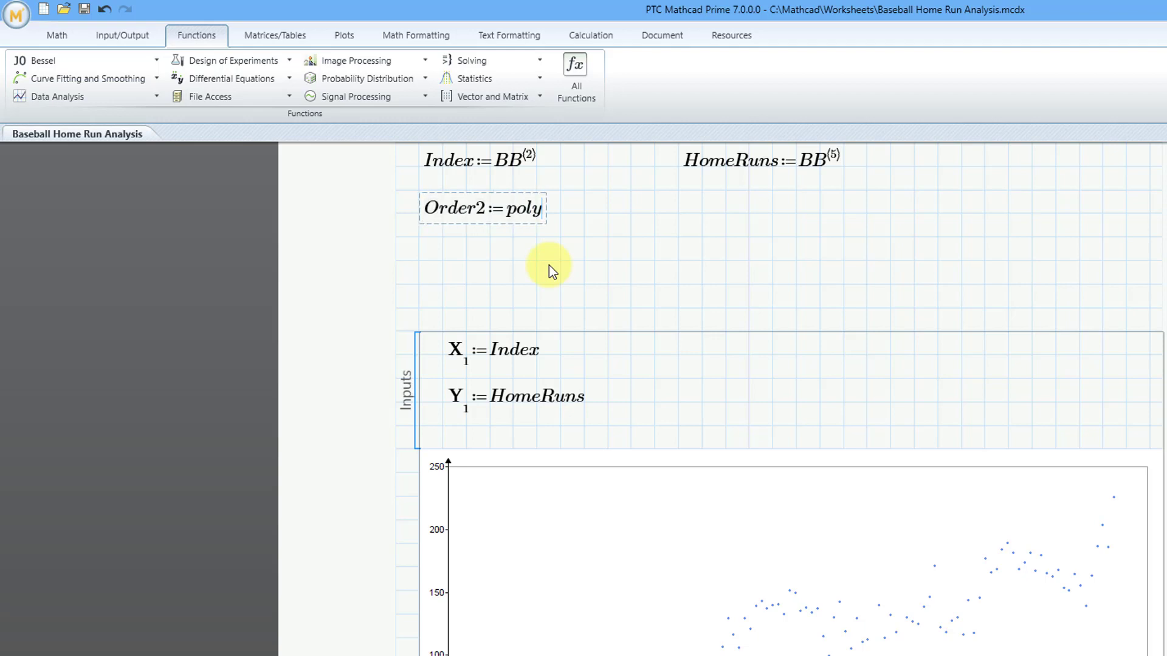
pyautogui.write('fit(')
pyautogui.write('Inde')
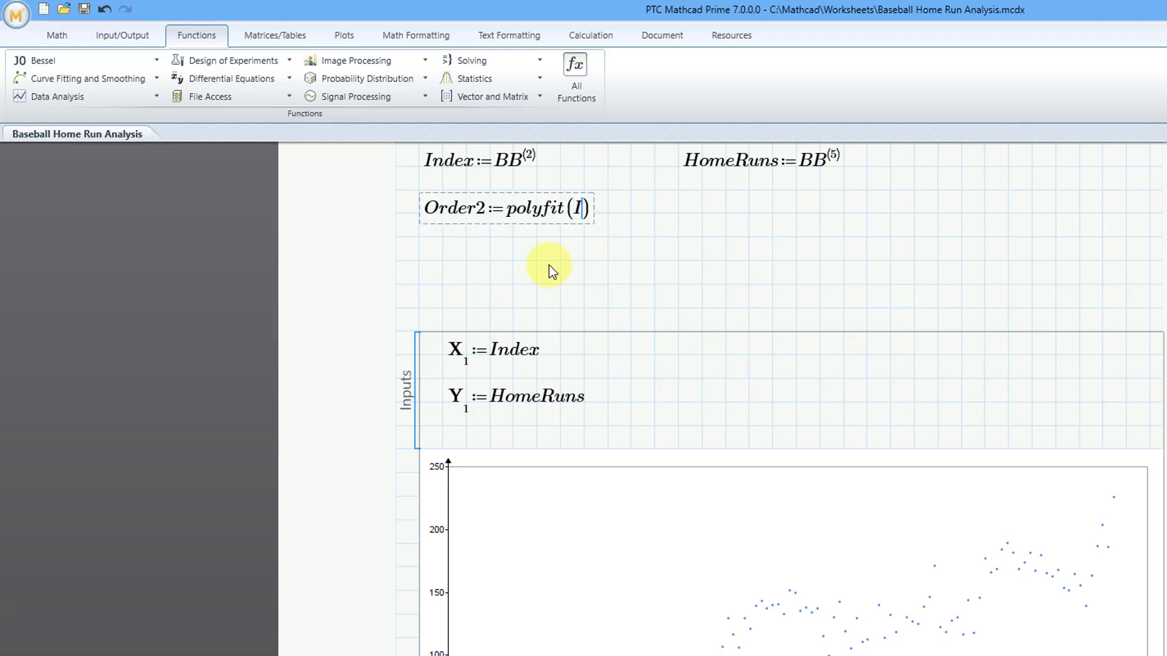
pyautogui.write('x')
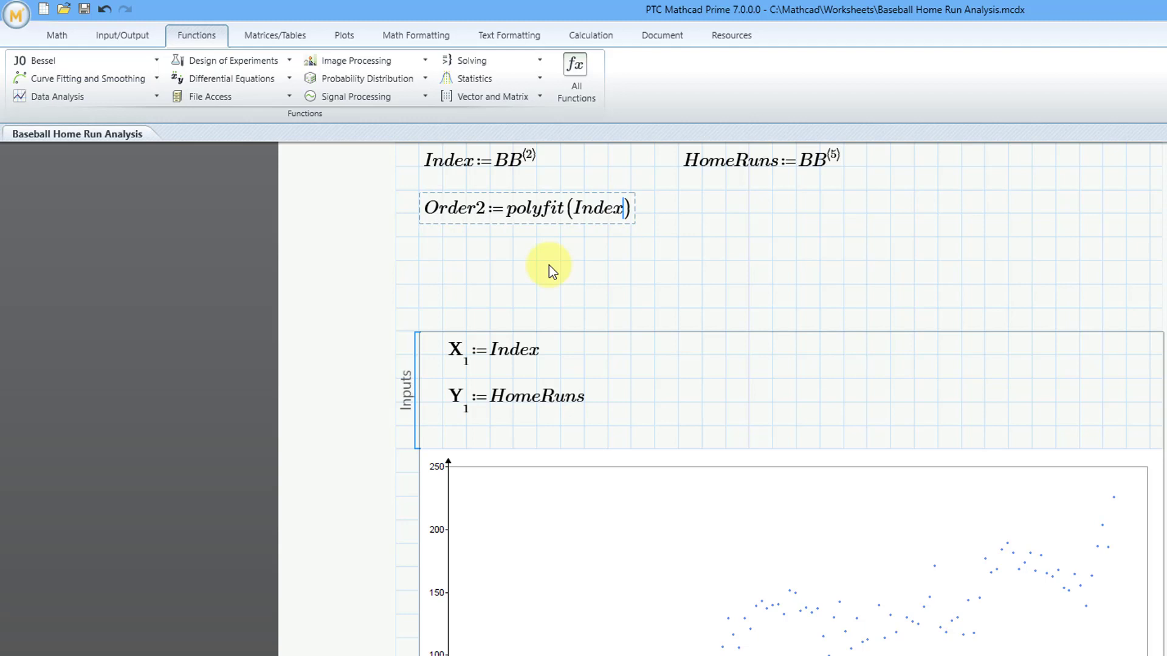
pyautogui.write(',')
pyautogui.write('Hom')
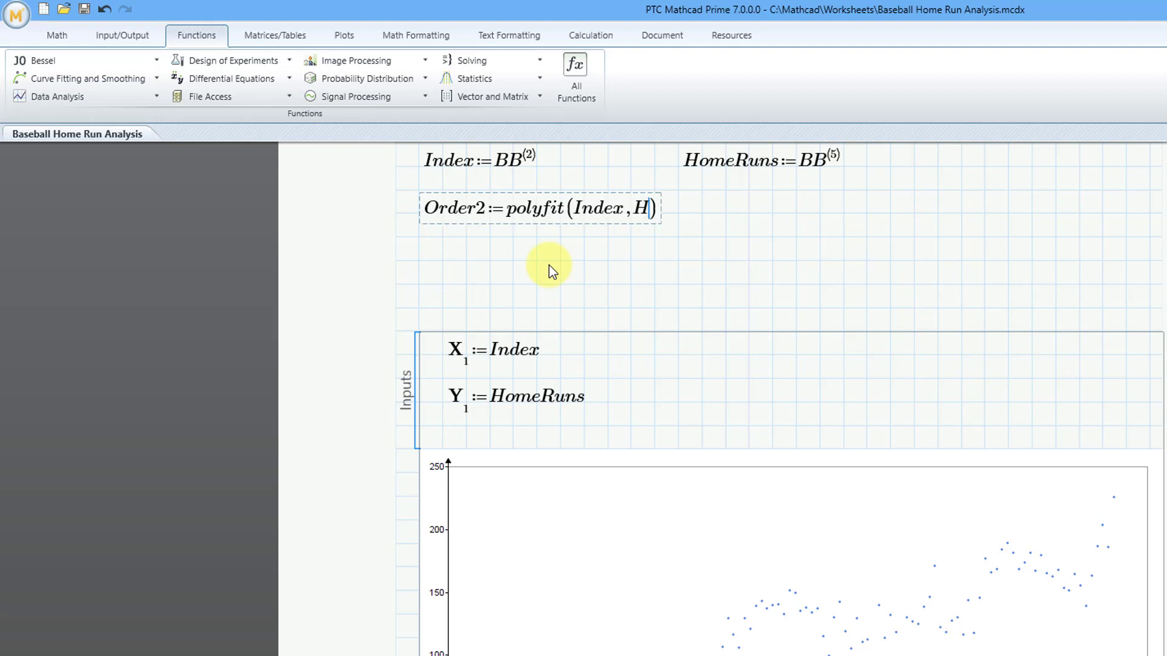
pyautogui.write('eRuns')
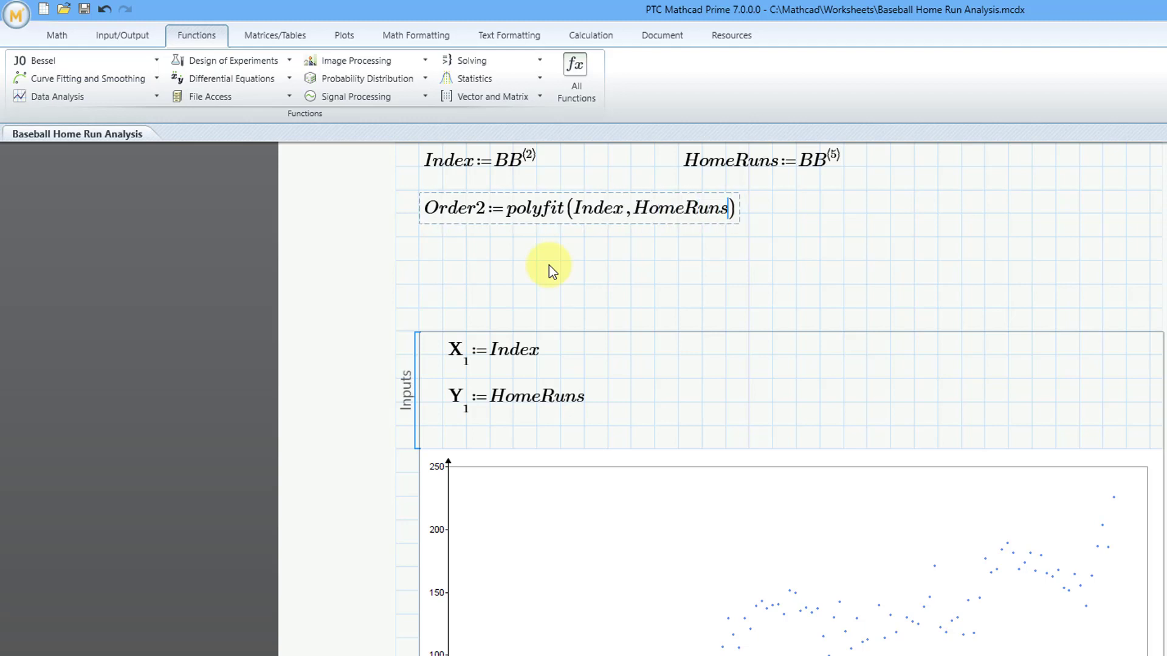
pyautogui.write(',')
pyautogui.write('2')
# Step: Define Order3 := polyfit(Index, HomeRuns, 3) beneath the Order2 definition
pyautogui.click(420, 261)
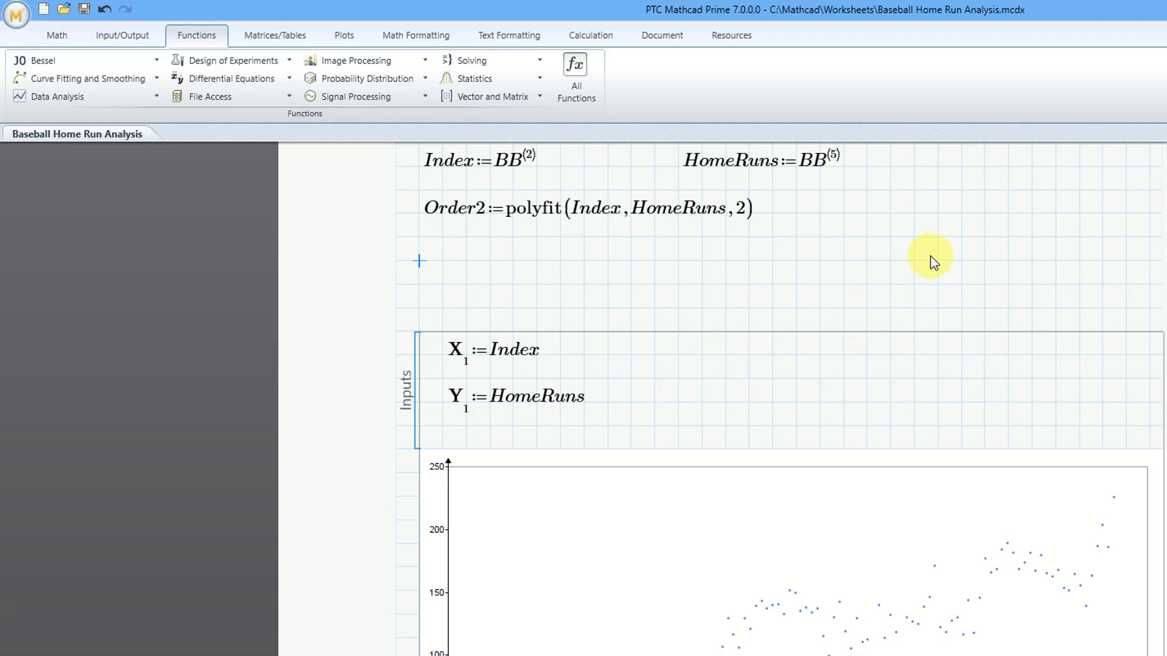
pyautogui.write('Order')
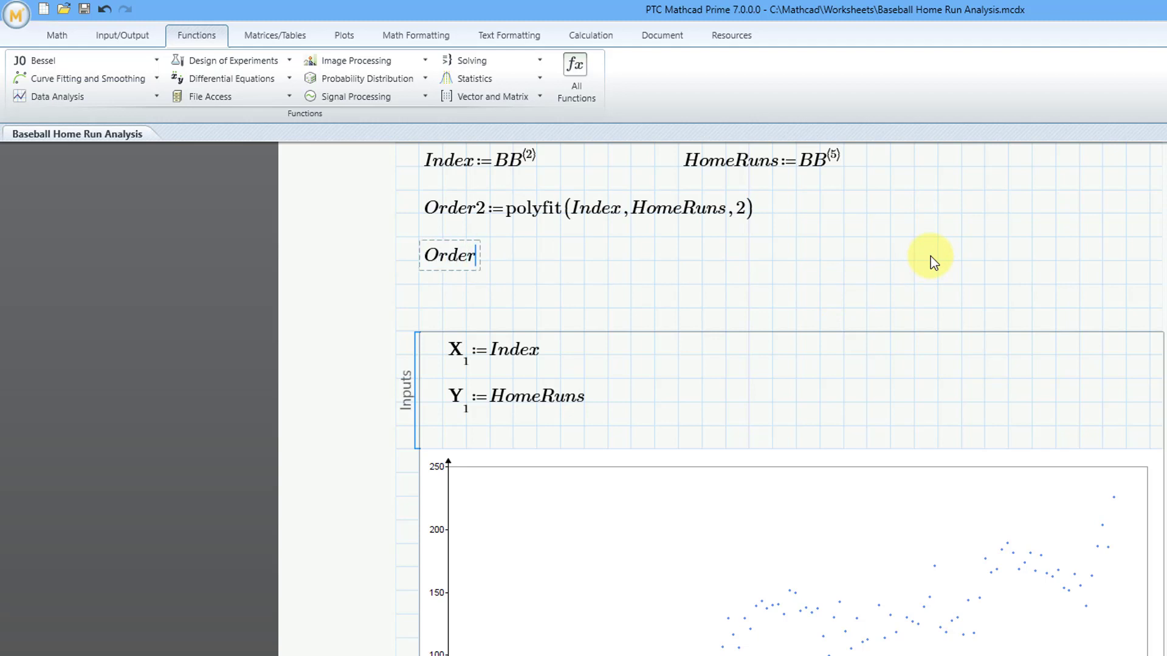
pyautogui.write('3:=polyfi')
pyautogui.write('t(Inde')
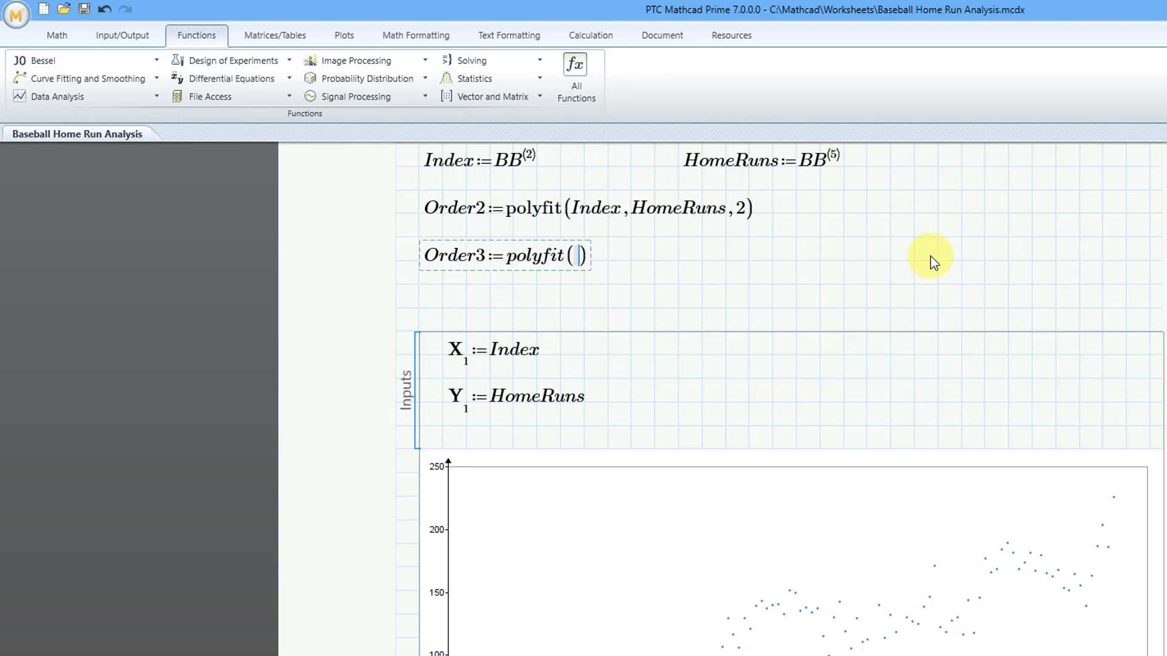
pyautogui.write('x,Hom')
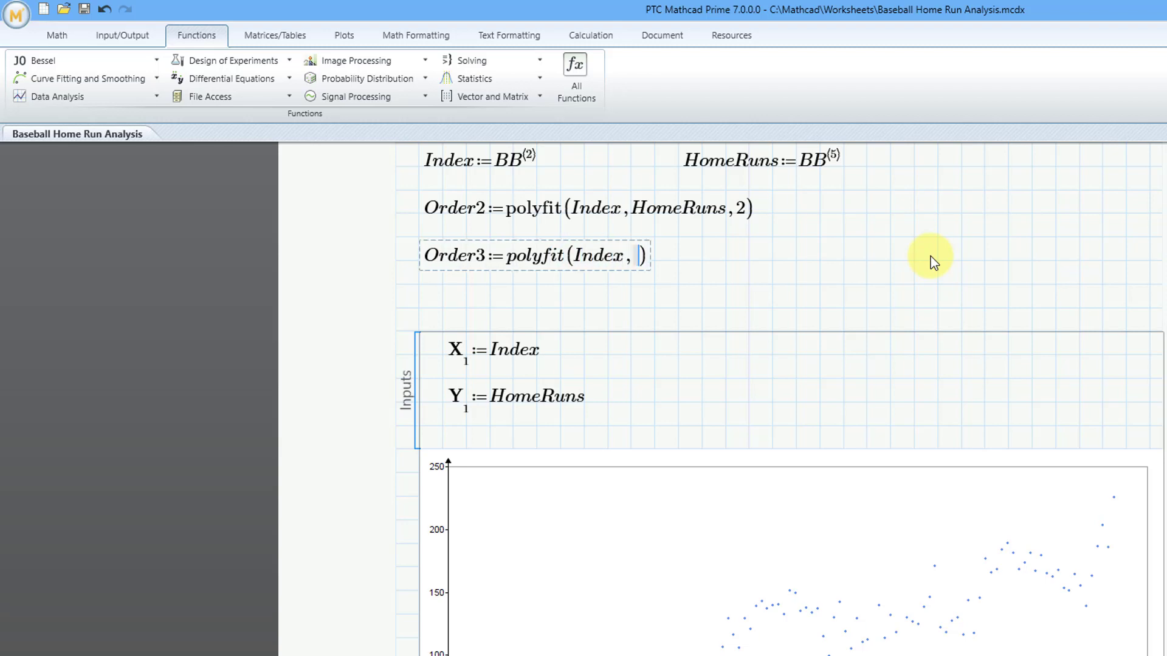
pyautogui.write('eRuns,3')
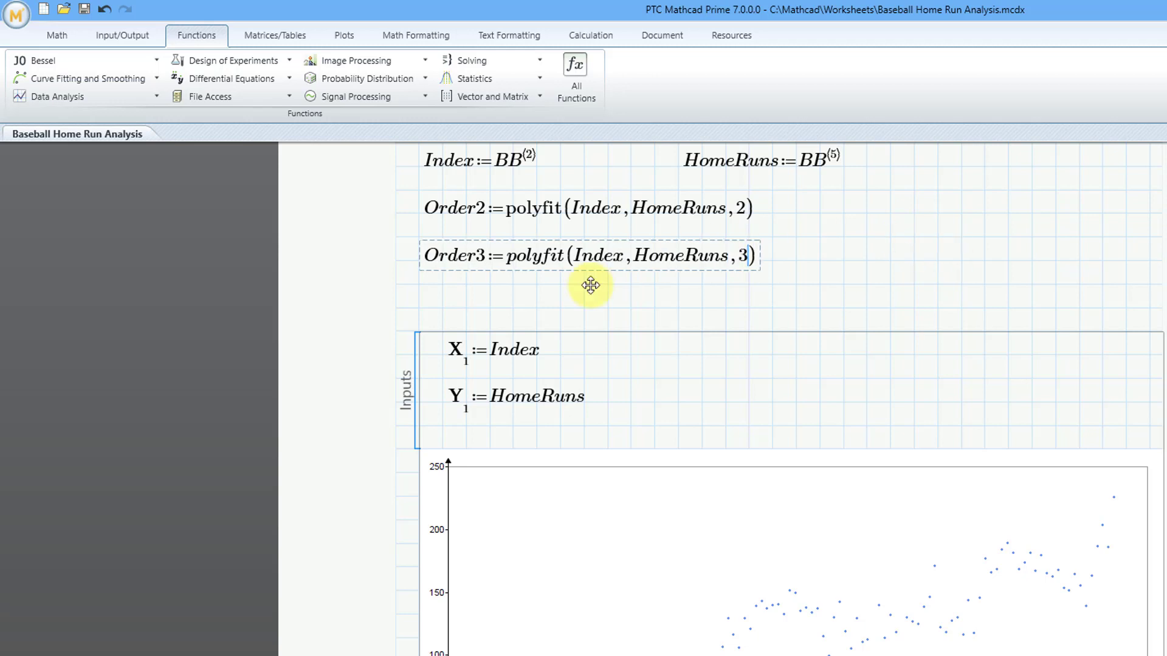
# Step: Define Order4 := polyfit(Index, HomeRuns, 4) beneath the Order3 definition
pyautogui.click(419, 307)
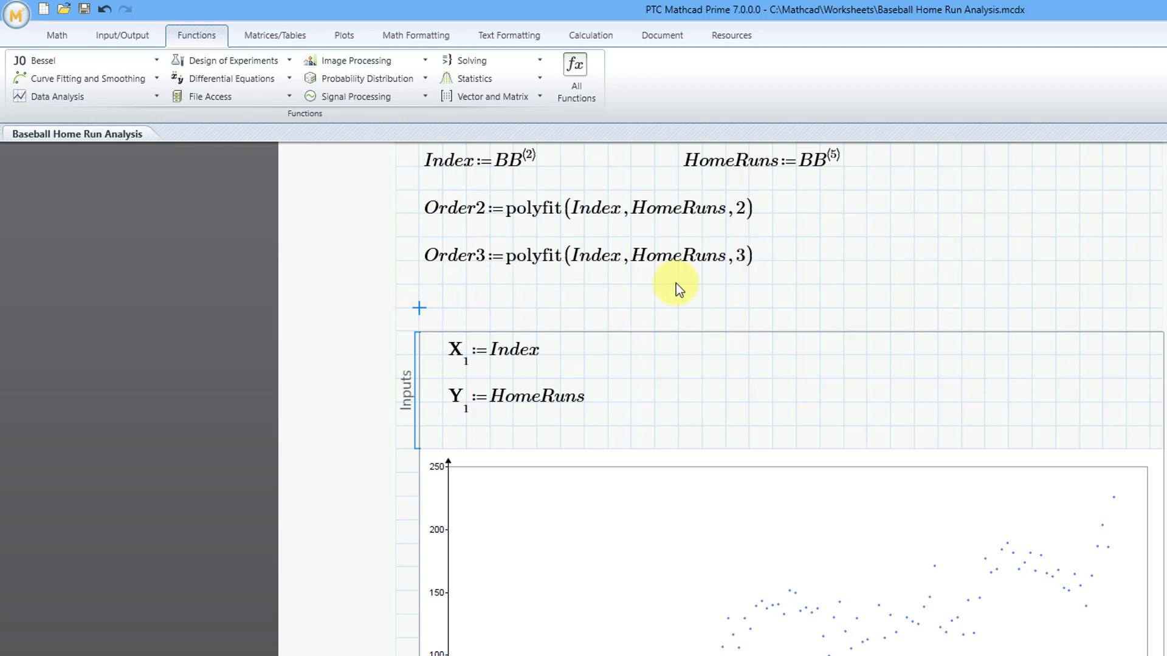
pyautogui.write('Order4:=')
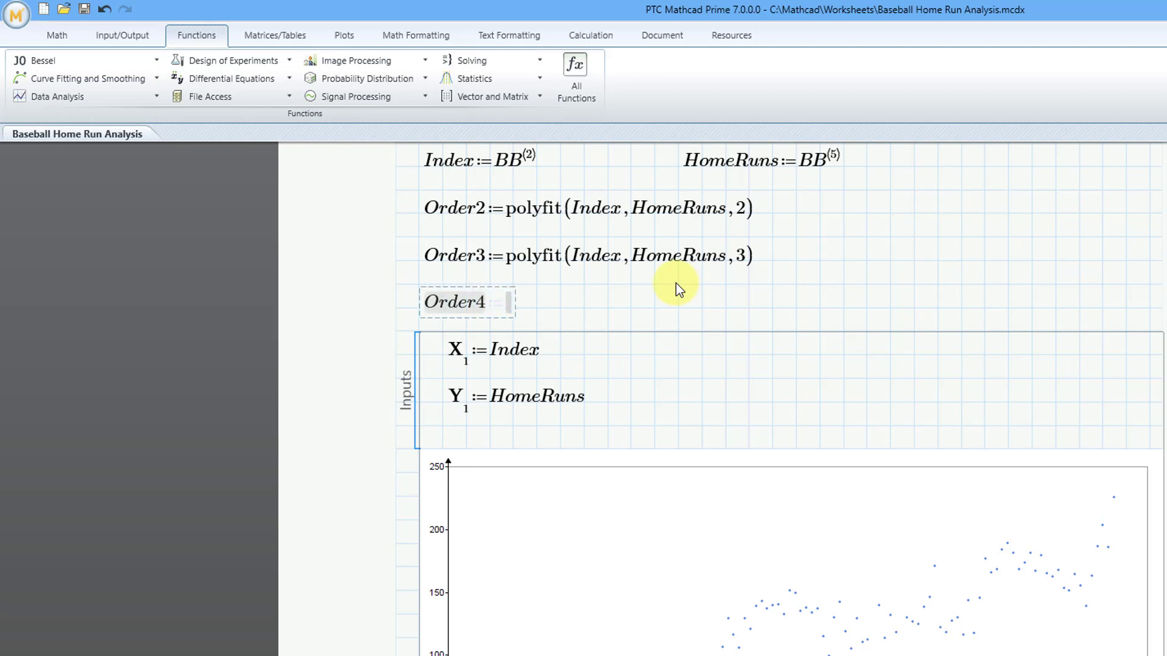
pyautogui.write('polyf')
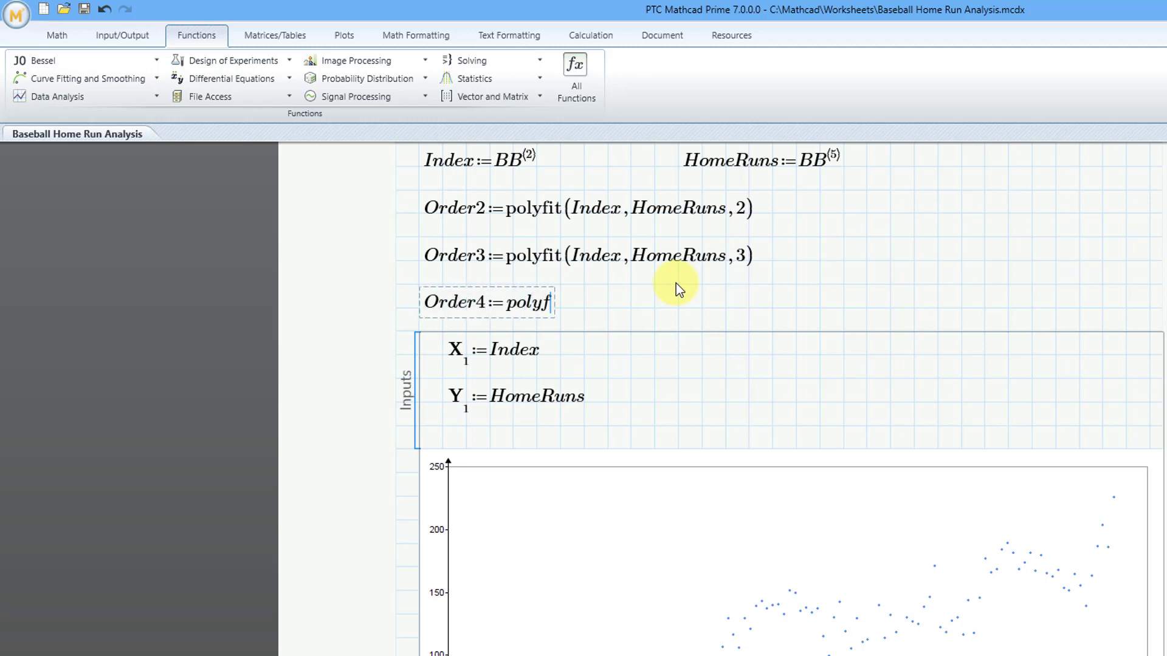
pyautogui.write('it(Index,')
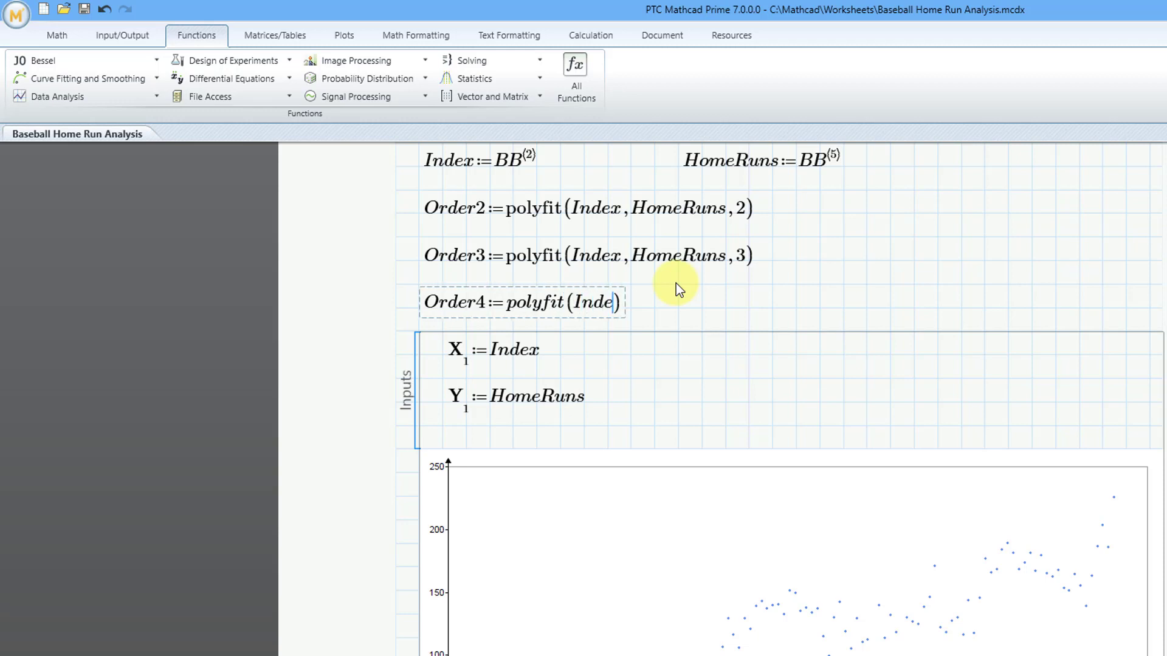
pyautogui.write('HomeRuns')
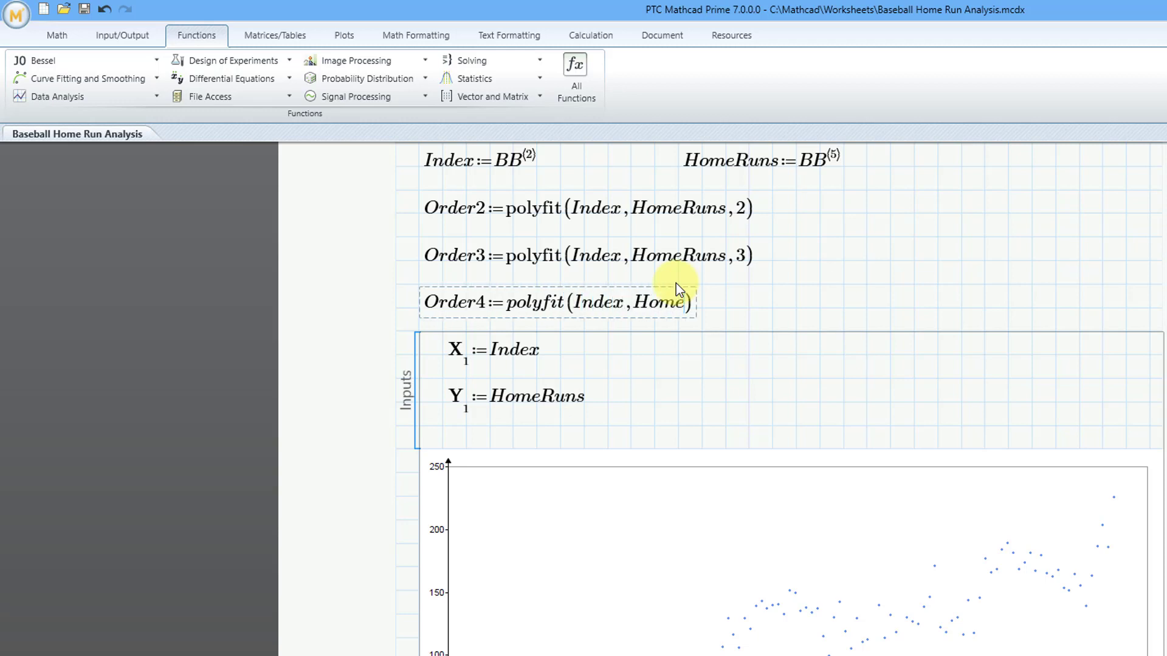
pyautogui.write(',4')
# Step: Define a range variable named range running from 0 to 125, beside the Order2 definition
pyautogui.click(850, 222)
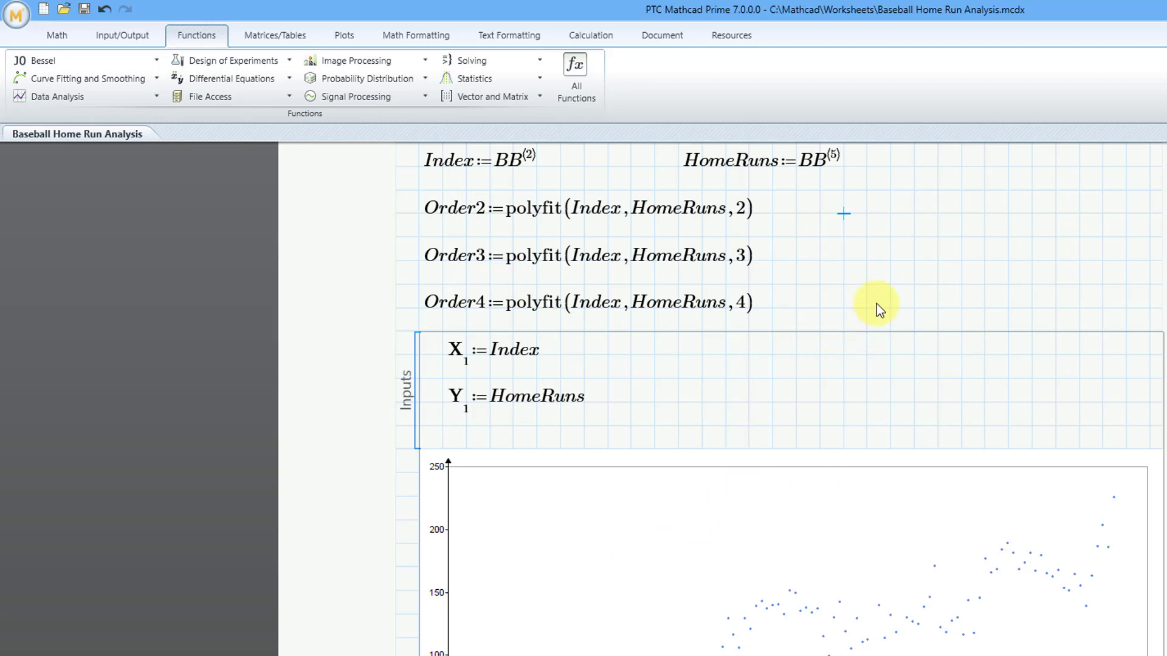
pyautogui.write('range:=')
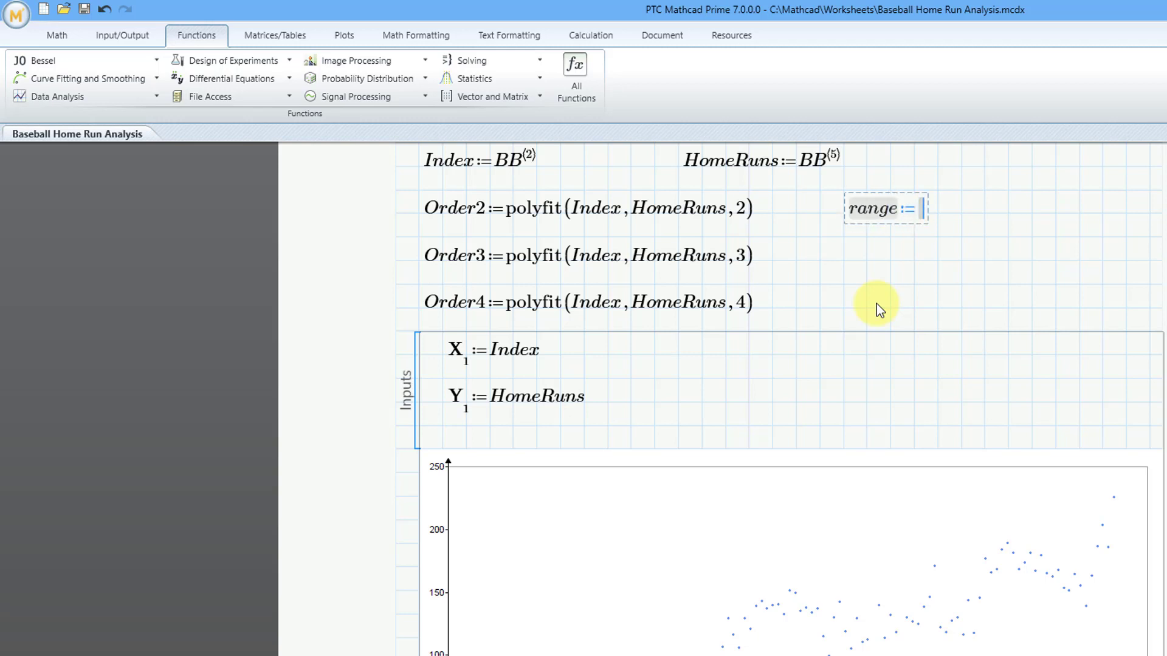
pyautogui.write('0')
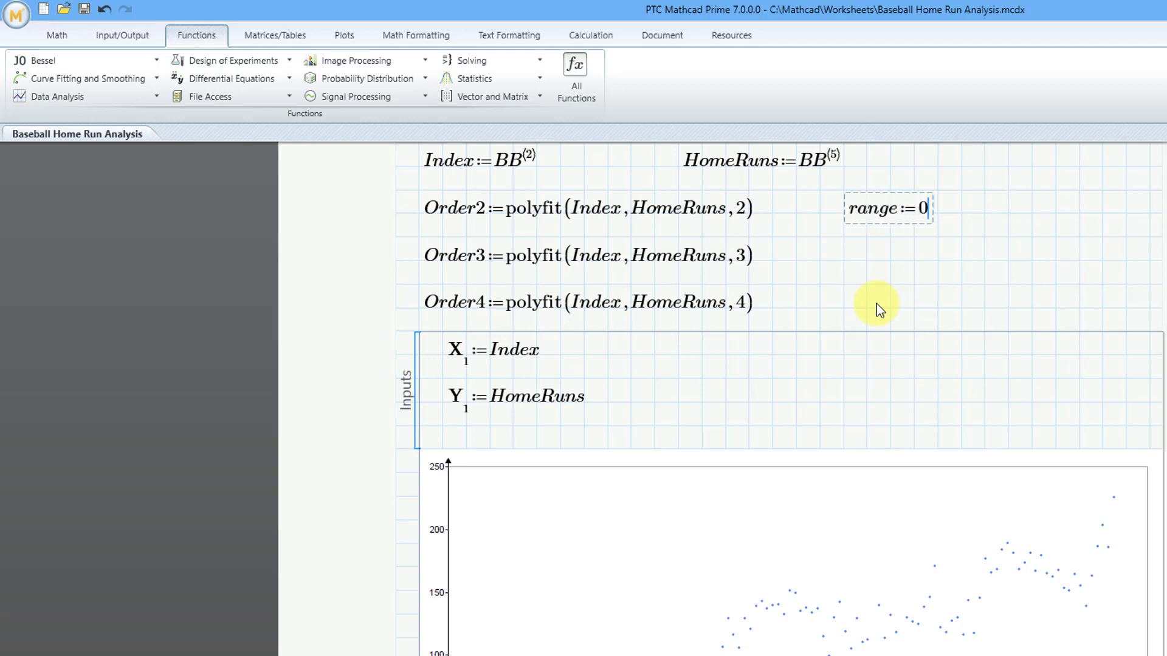
pyautogui.write(';')
pyautogui.write('125')
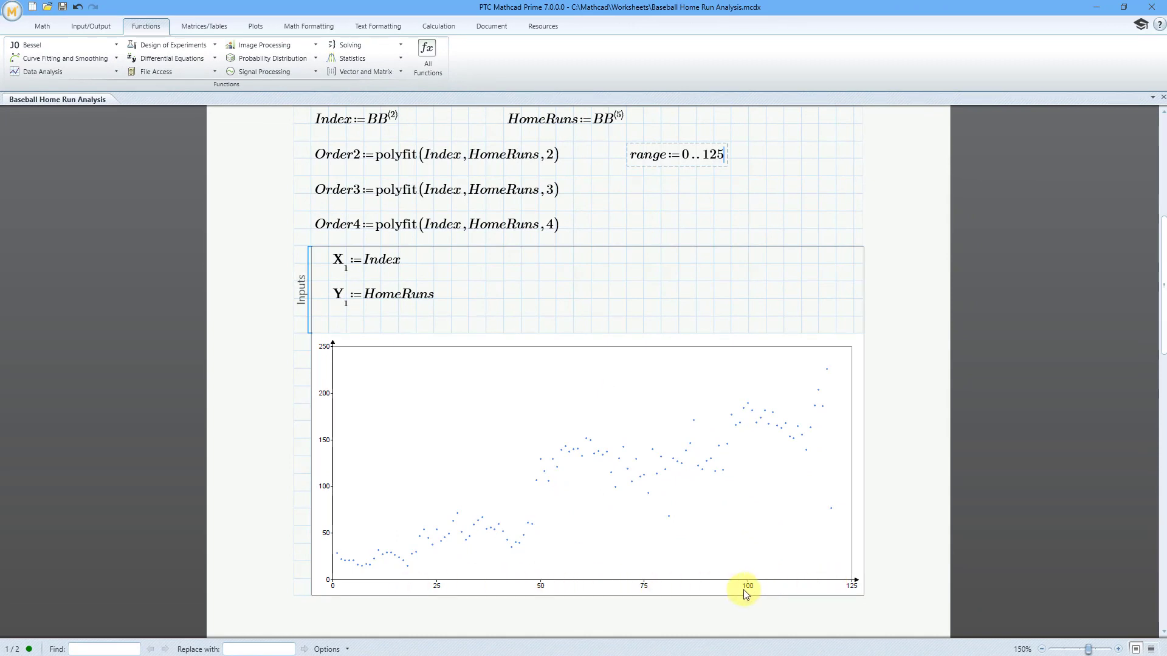
pyautogui.click(632, 195)
# Step: Insert a second X-axis expression beside X1 in the chart component inputs and assign it range
pyautogui.rightClick(467, 264)
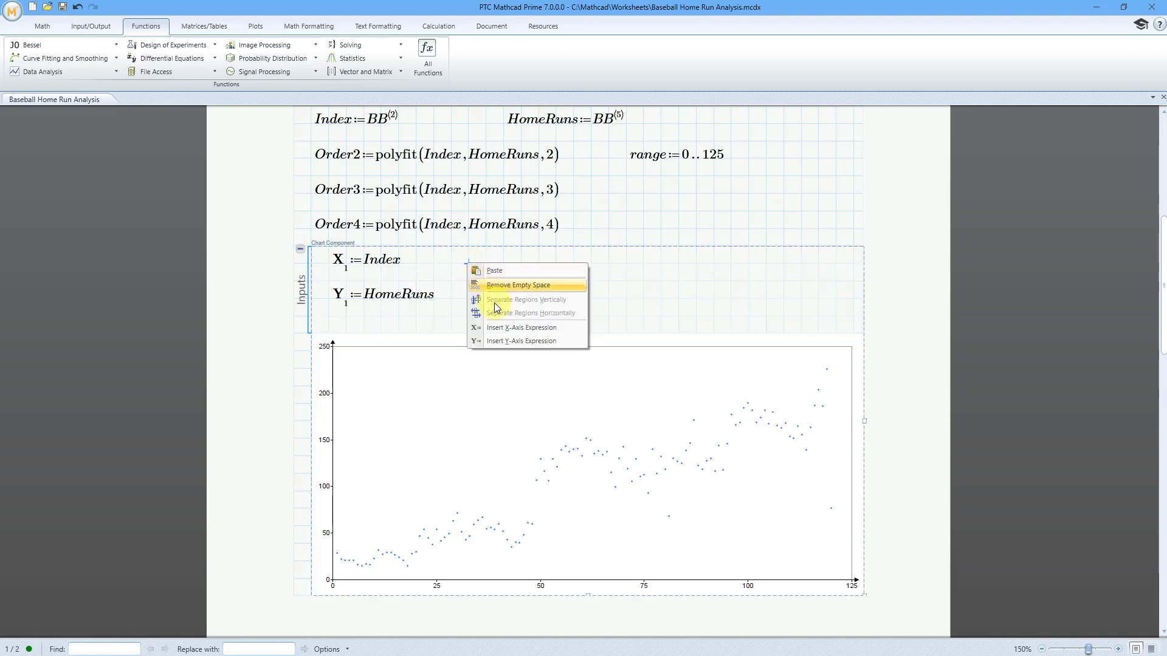
pyautogui.click(501, 326)
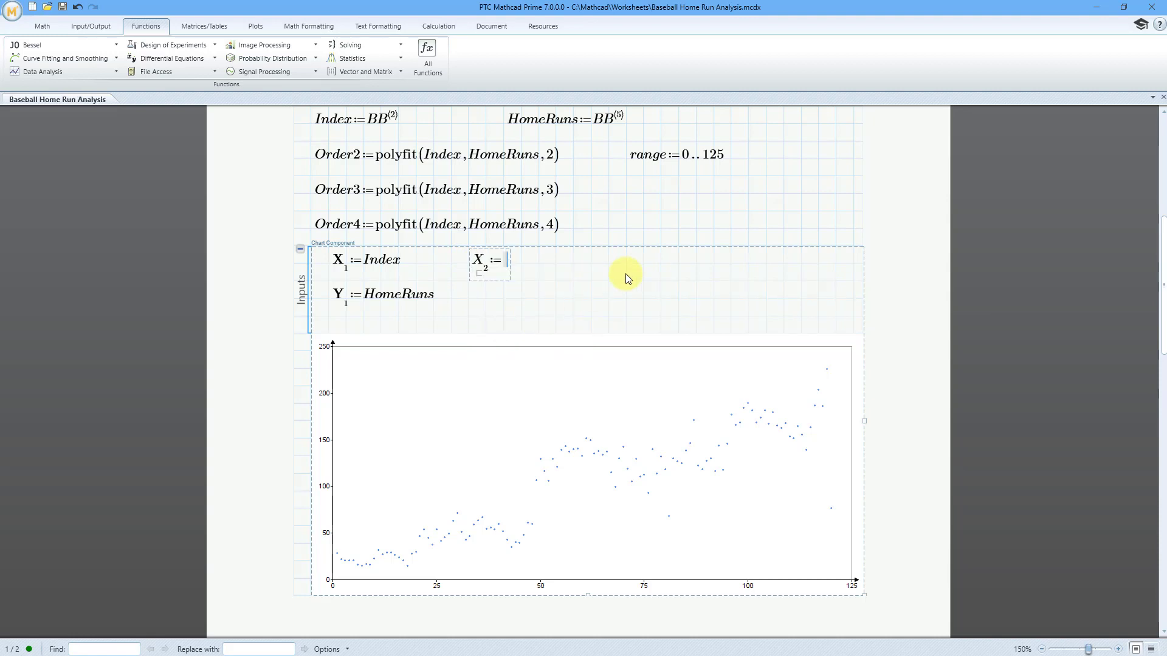
pyautogui.write('range')
# Step: Insert a second Y-axis expression beneath X2 in the chart component inputs and assign it Order2(range)
pyautogui.click(469, 298)
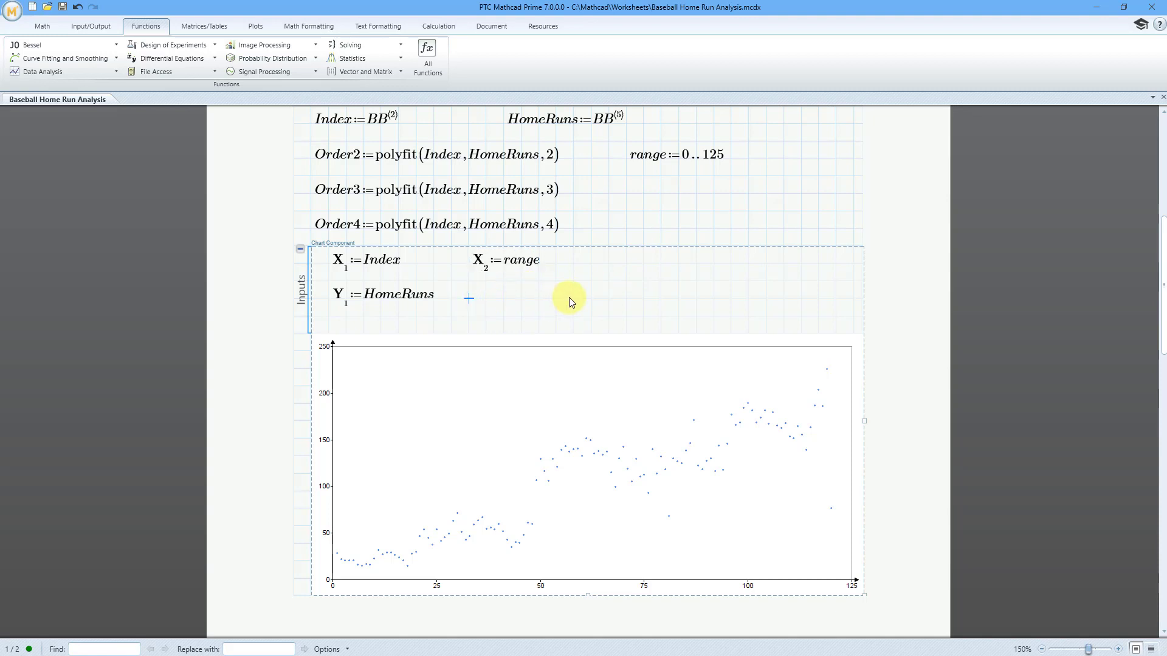
pyautogui.rightClick(469, 298)
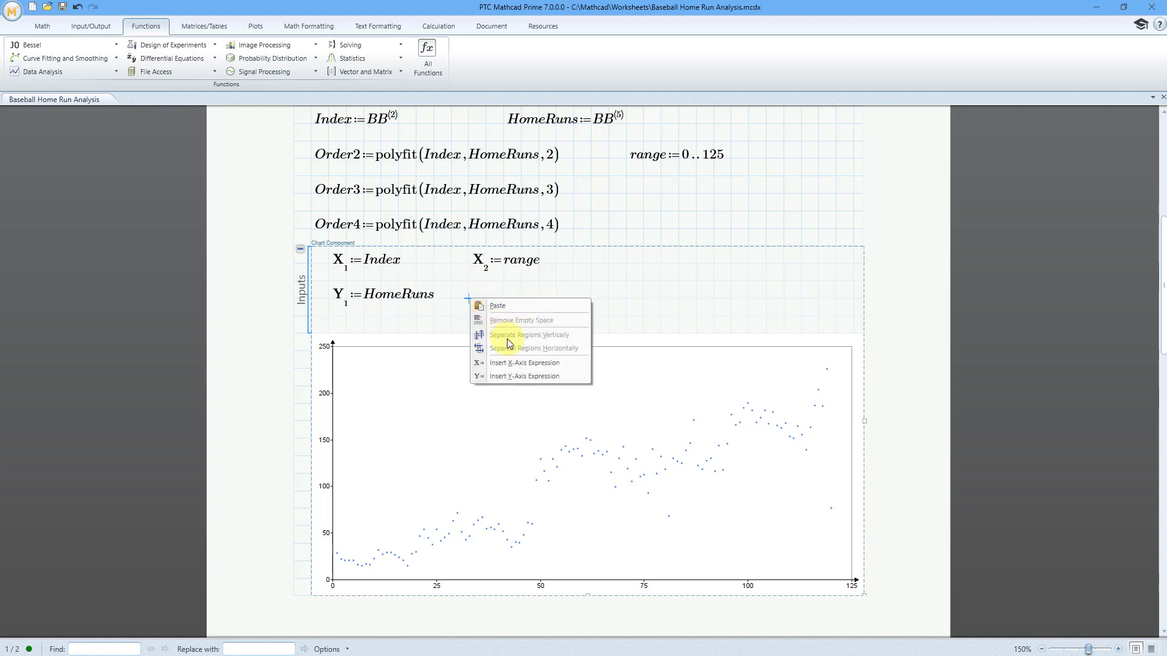
pyautogui.click(516, 376)
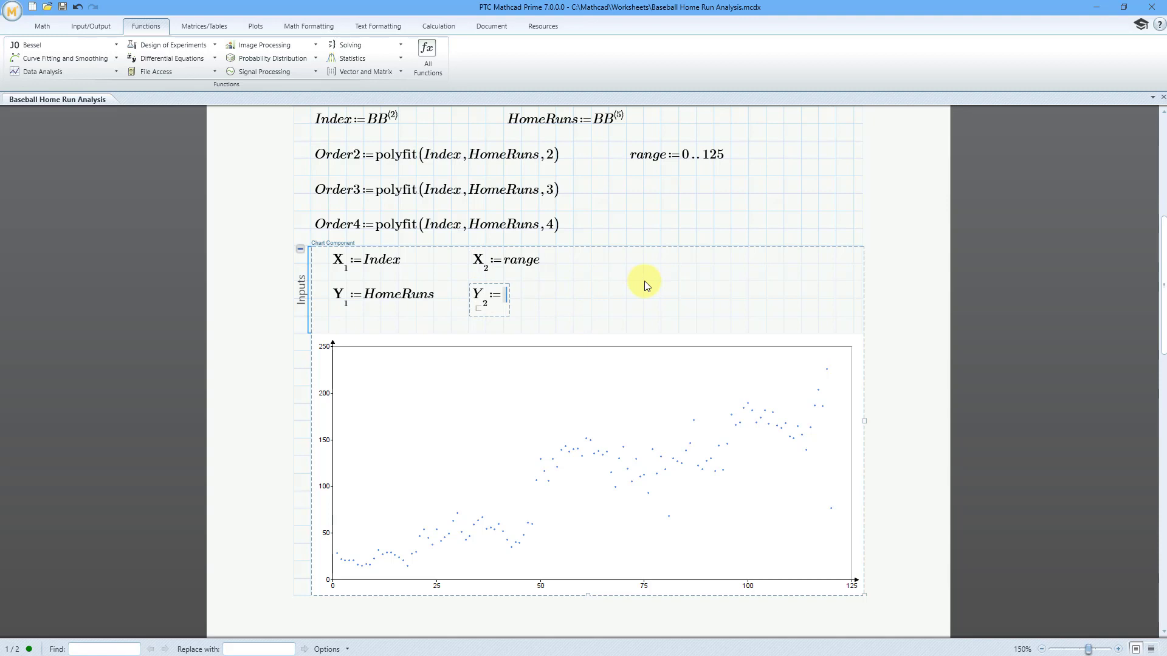
pyautogui.write('Order2(range')
pyautogui.click(624, 209)
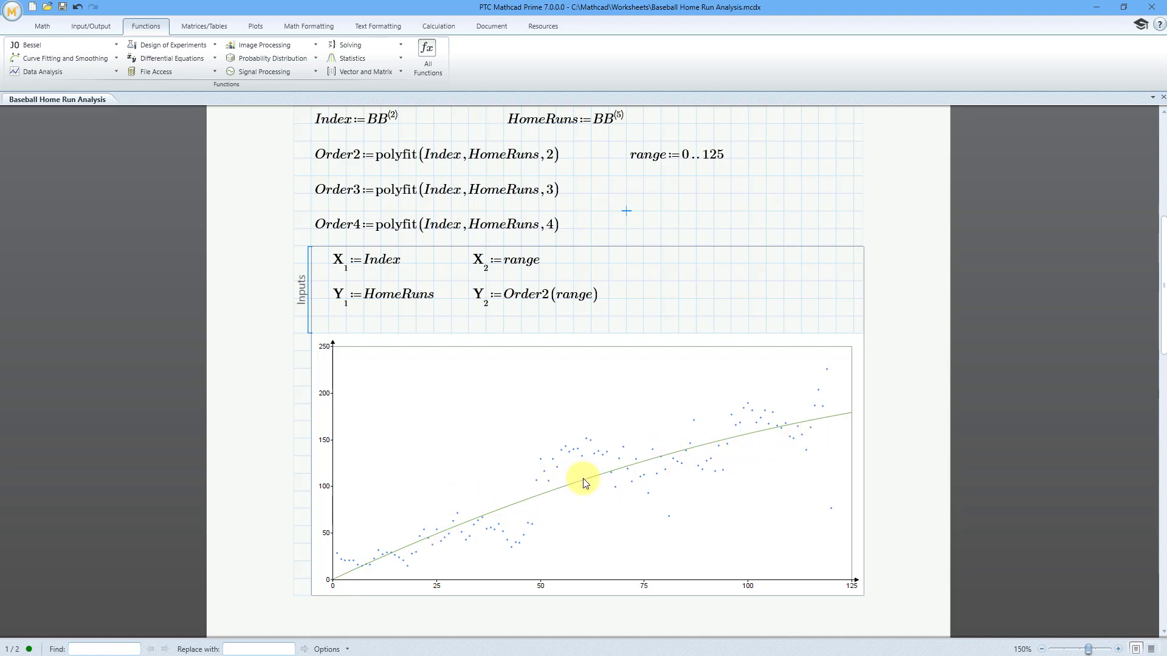
# Step: Open the chart for editing and set the second trace's line color to red
pyautogui.click(588, 406)
pyautogui.doubleClick(589, 405)
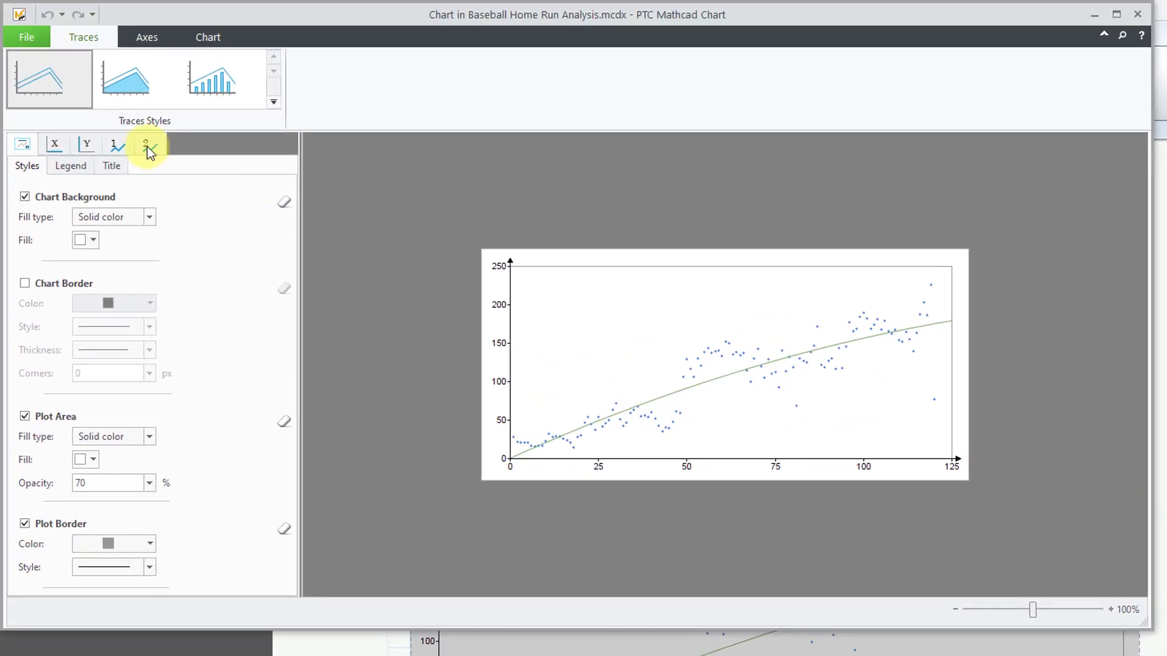
pyautogui.click(147, 147)
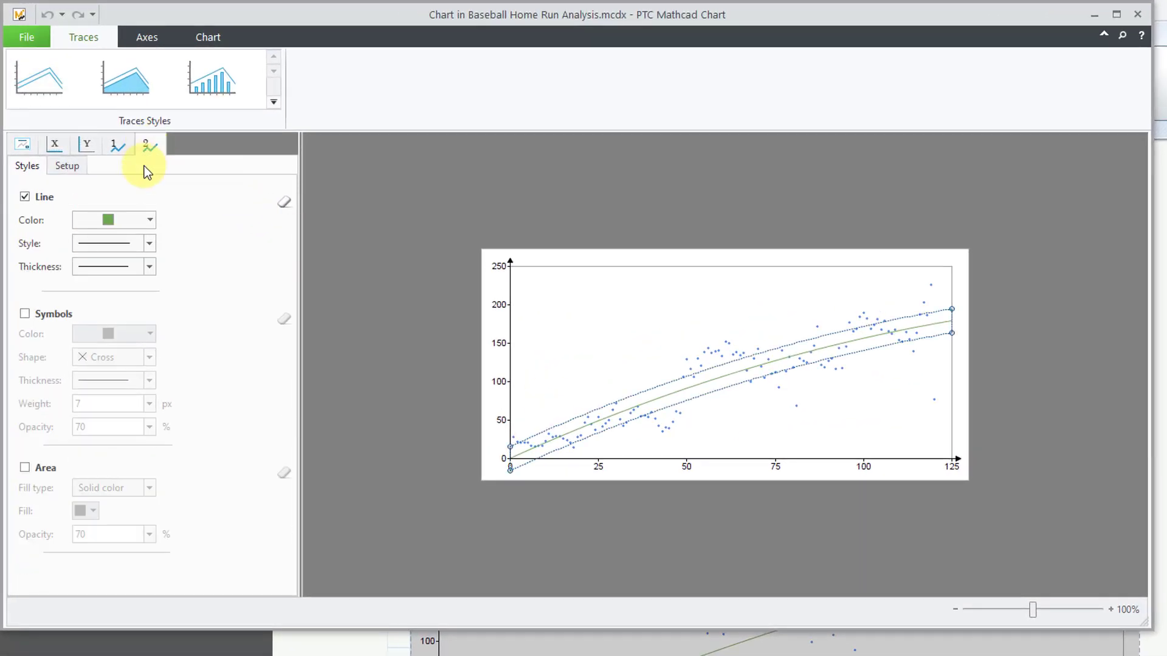
pyautogui.click(147, 223)
pyautogui.click(100, 278)
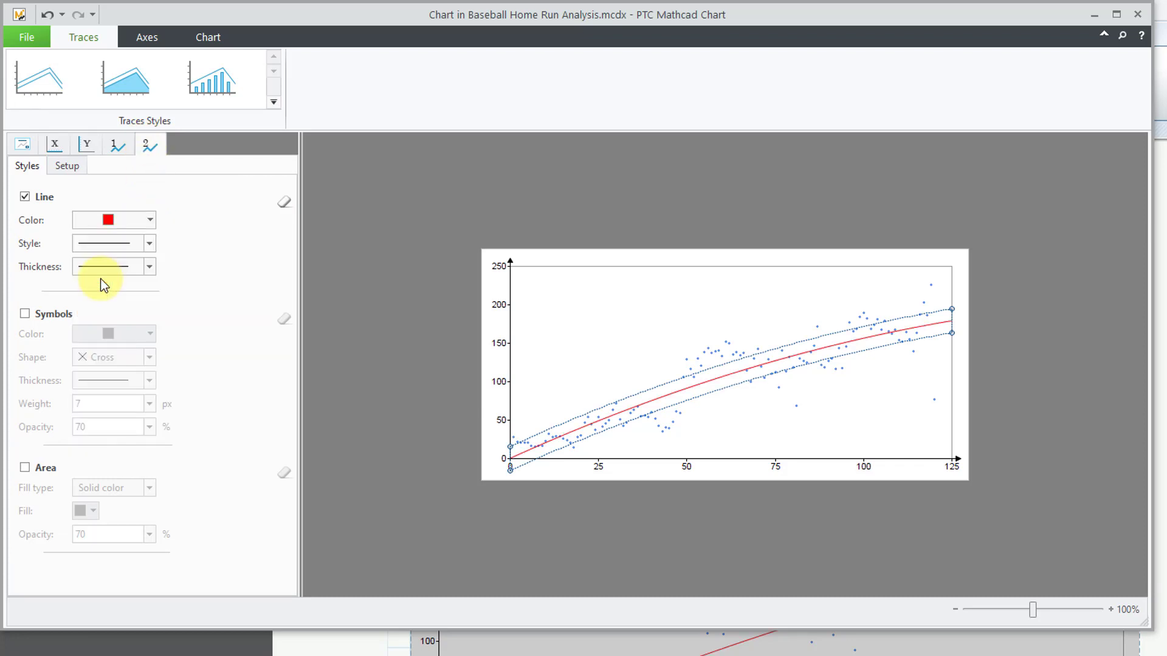
# Step: Name the second trace "2nd Order" in its setup
pyautogui.click(66, 166)
pyautogui.click(128, 235)
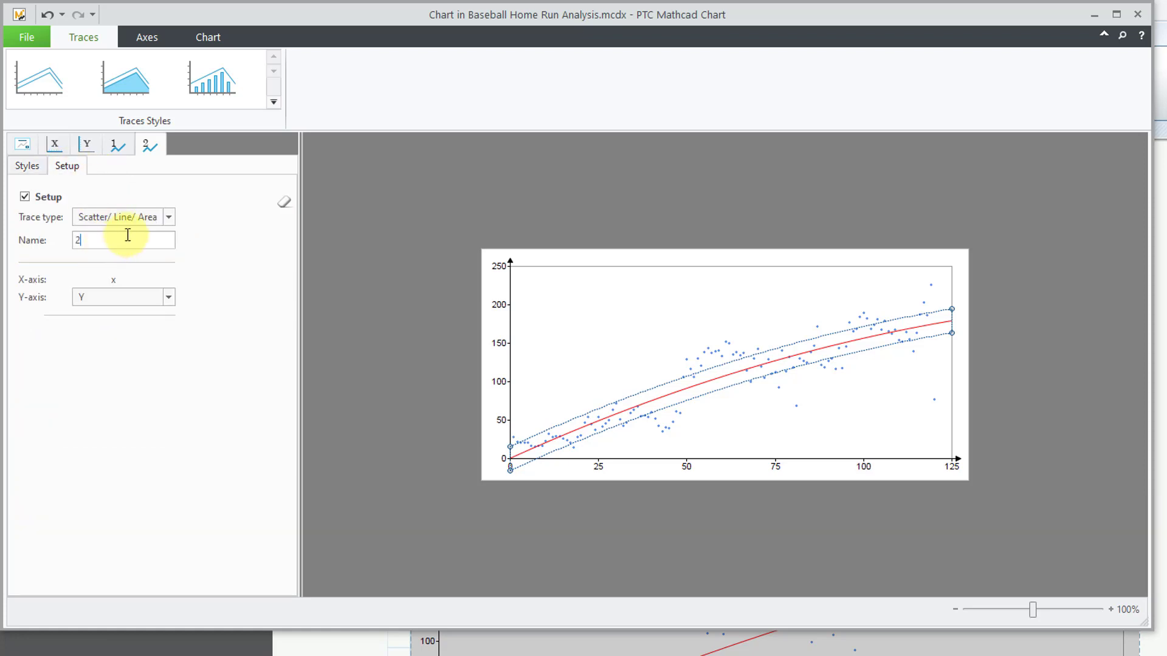
pyautogui.write('nd ')
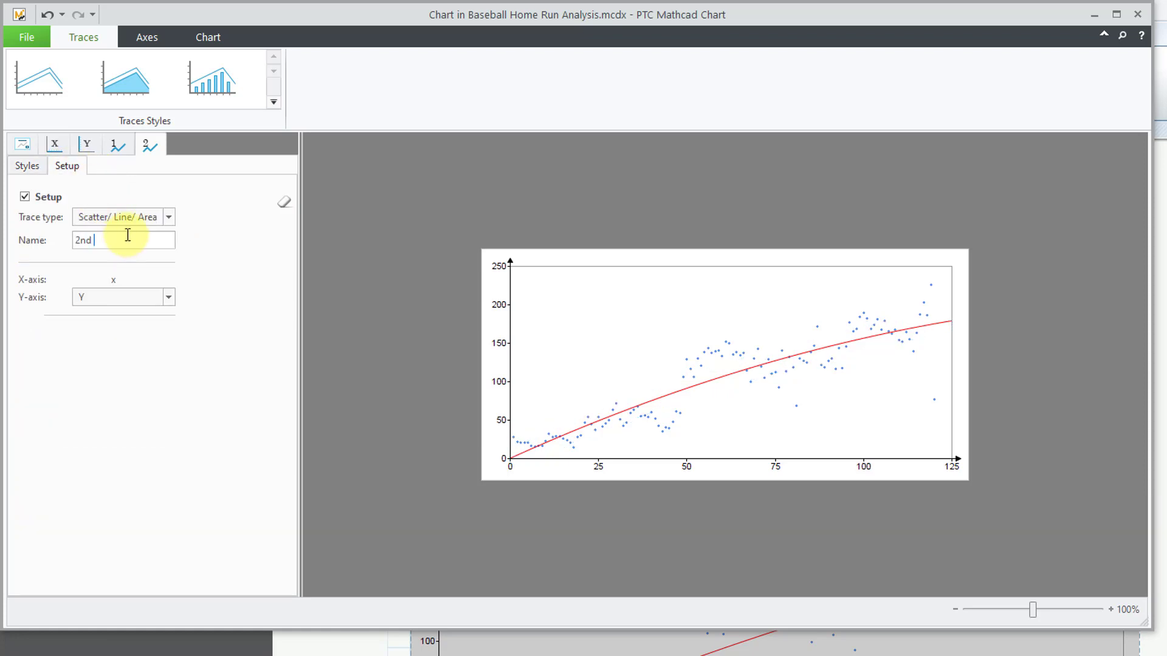
pyautogui.write('Order')
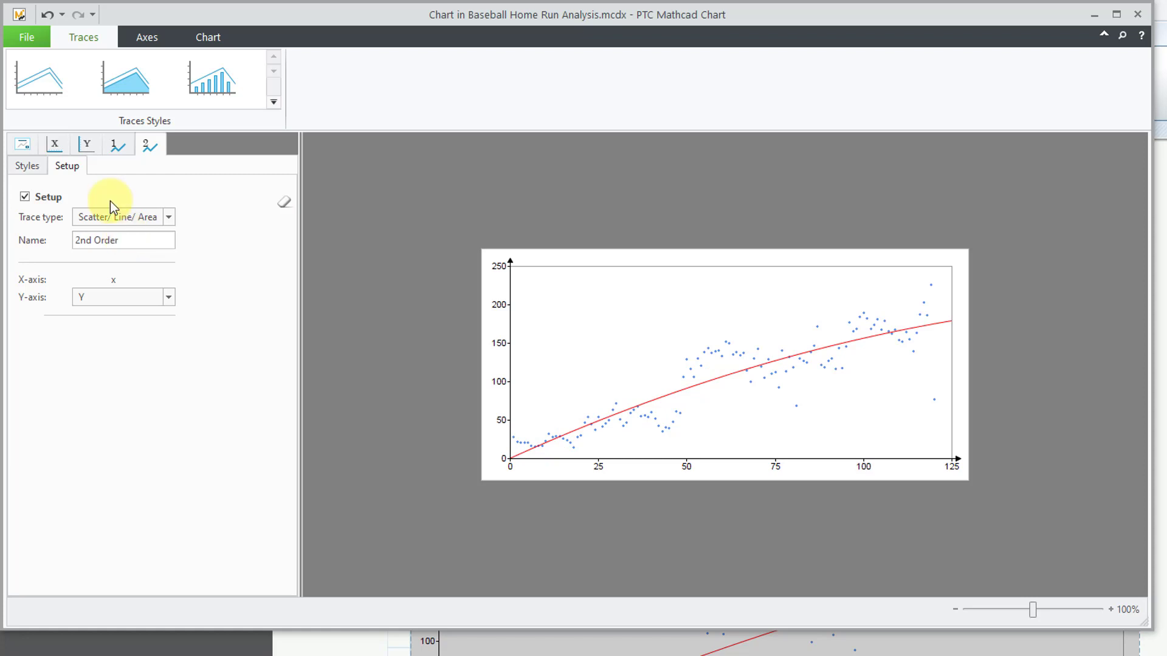
# Step: Turn on the chart legend and set its location to Top and Left
pyautogui.click(27, 147)
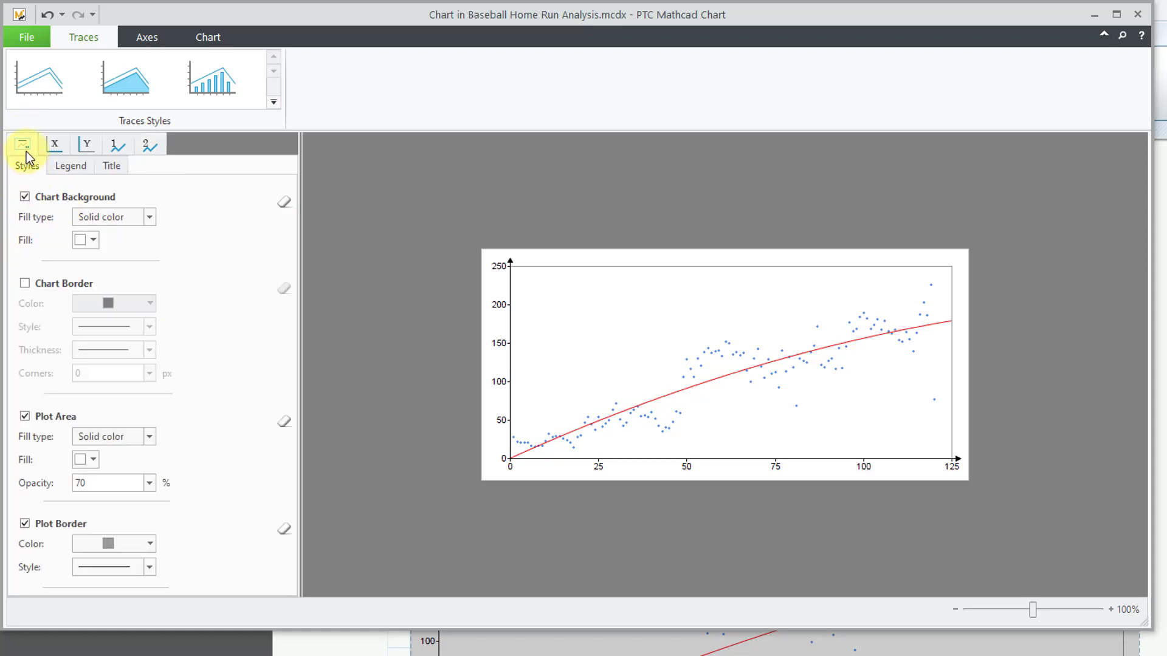
pyautogui.click(64, 164)
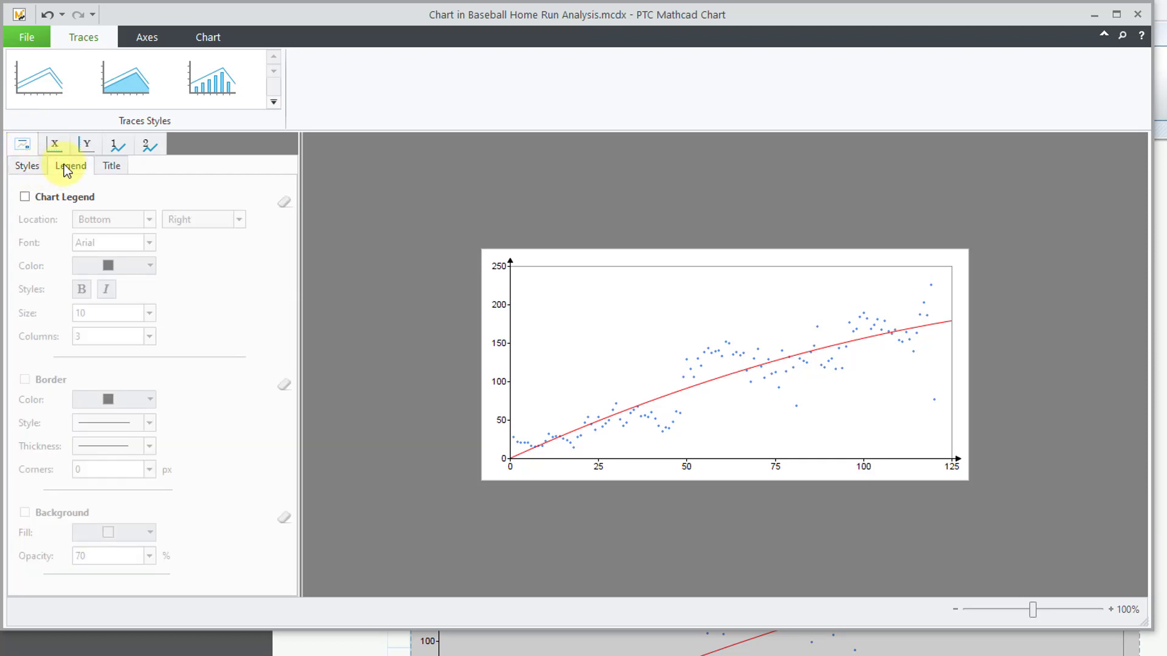
pyautogui.click(25, 197)
pyautogui.click(150, 220)
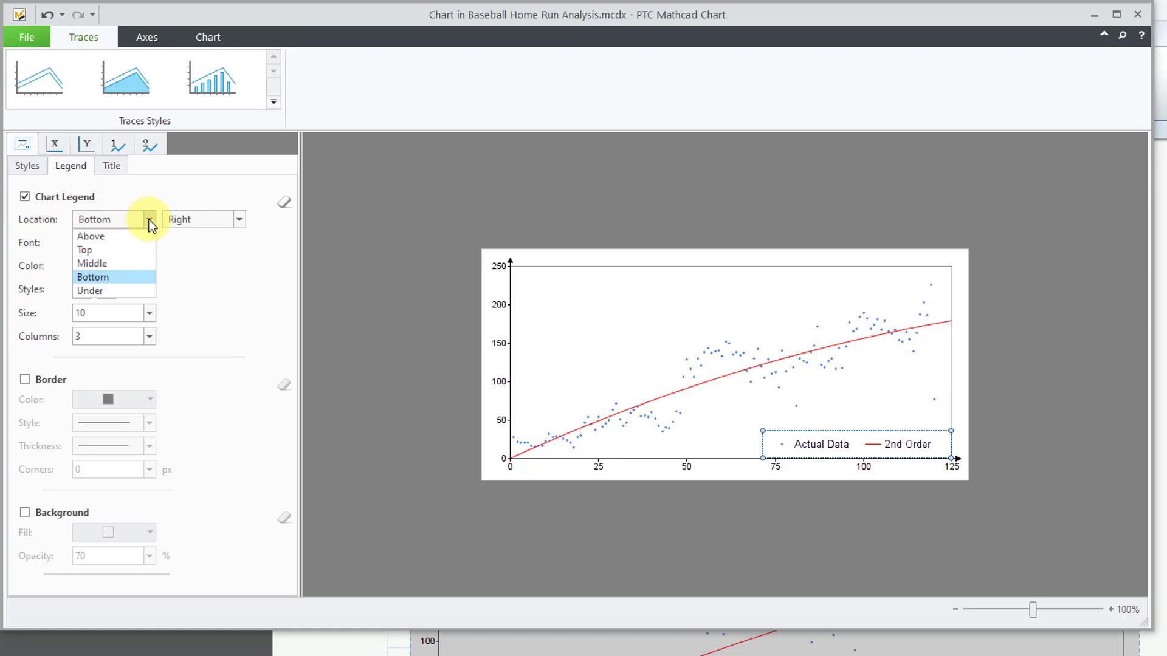
pyautogui.click(124, 250)
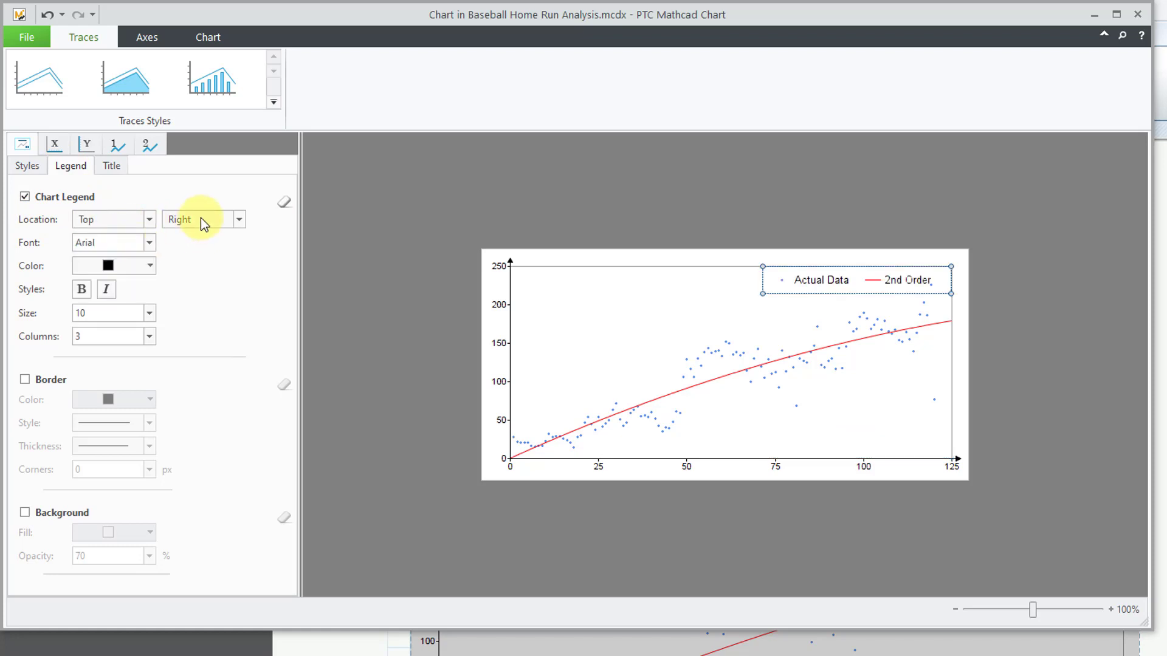
pyautogui.click(201, 219)
pyautogui.click(191, 252)
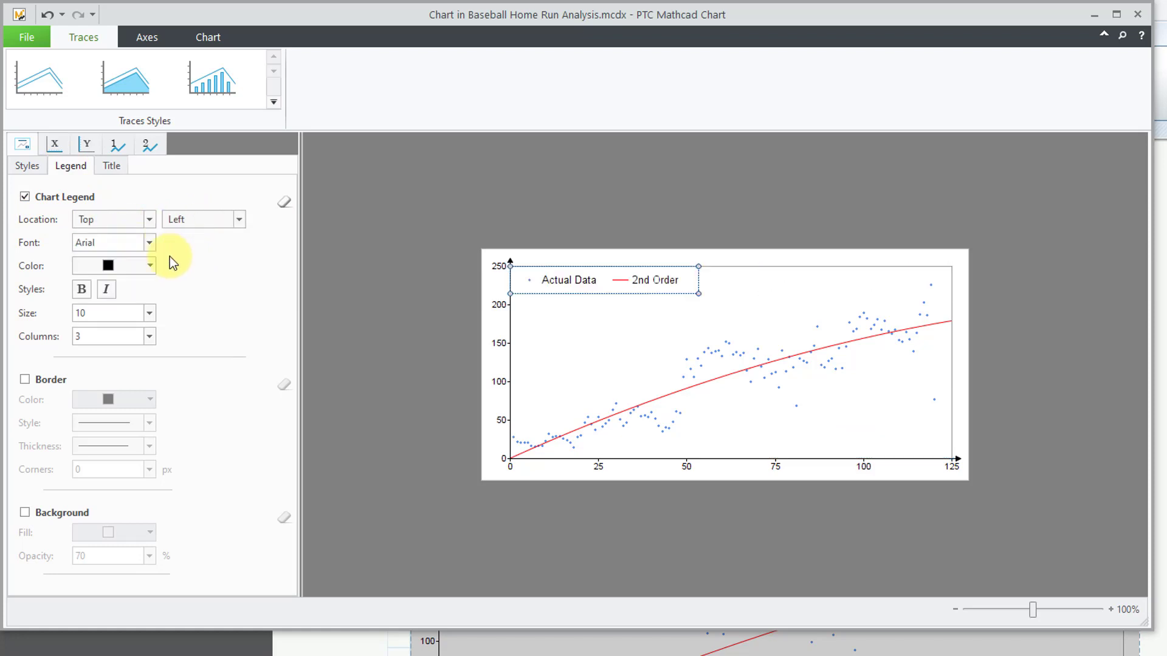
# Step: Arrange the legend in 1 column and close the chart editor
pyautogui.click(150, 338)
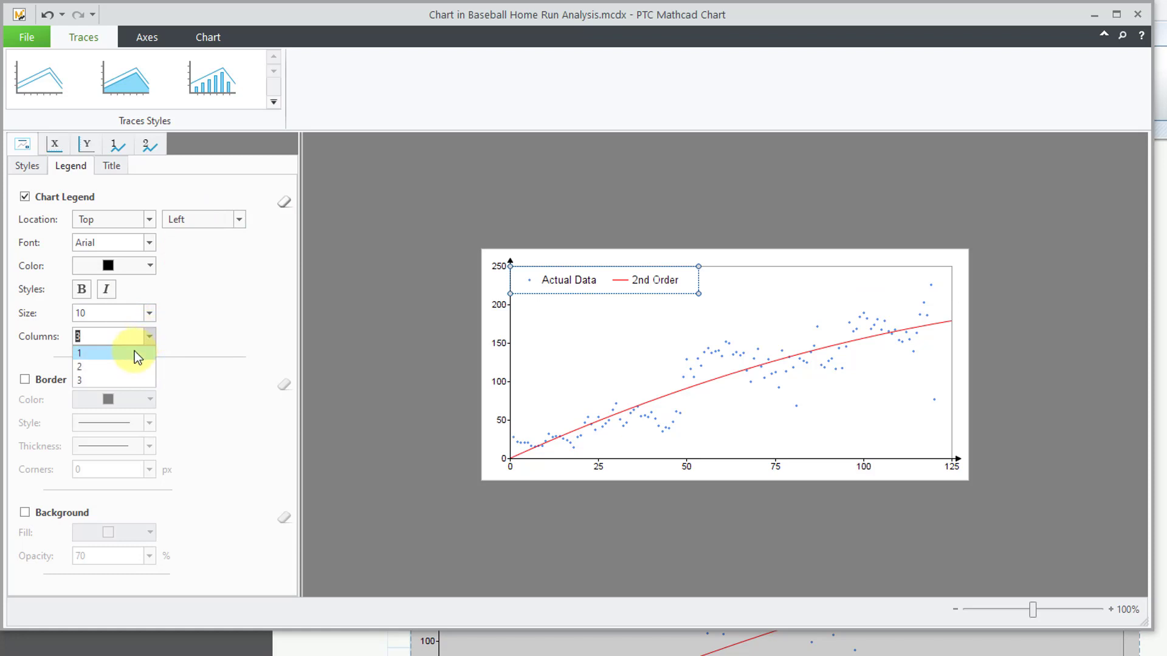
pyautogui.click(134, 351)
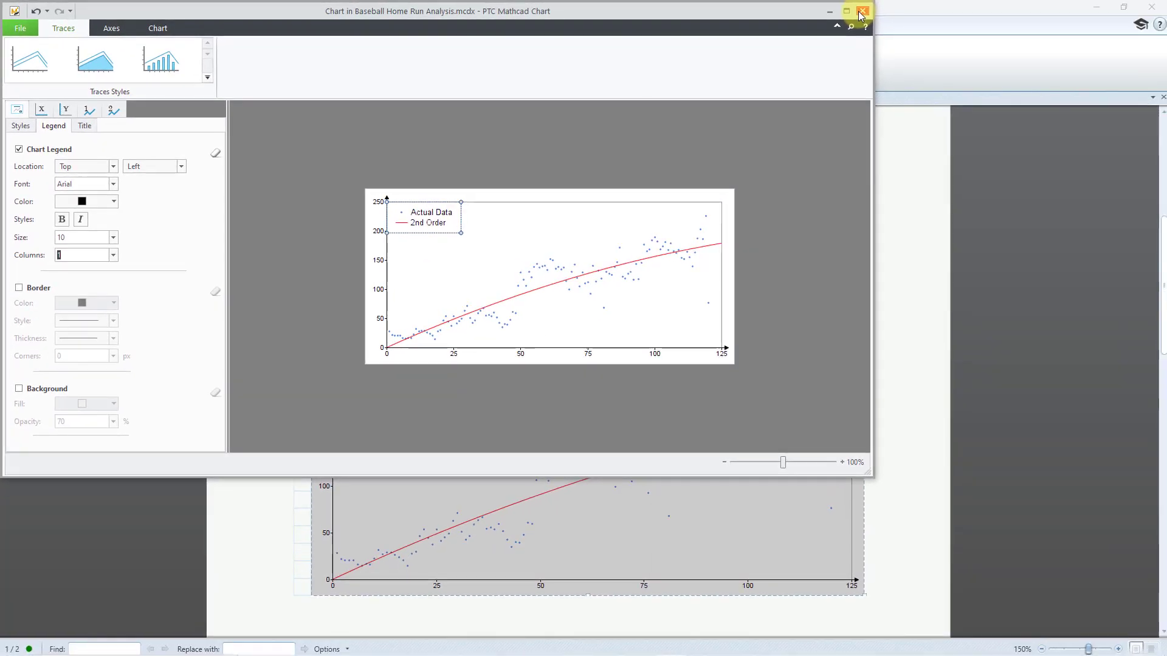
pyautogui.click(982, 12)
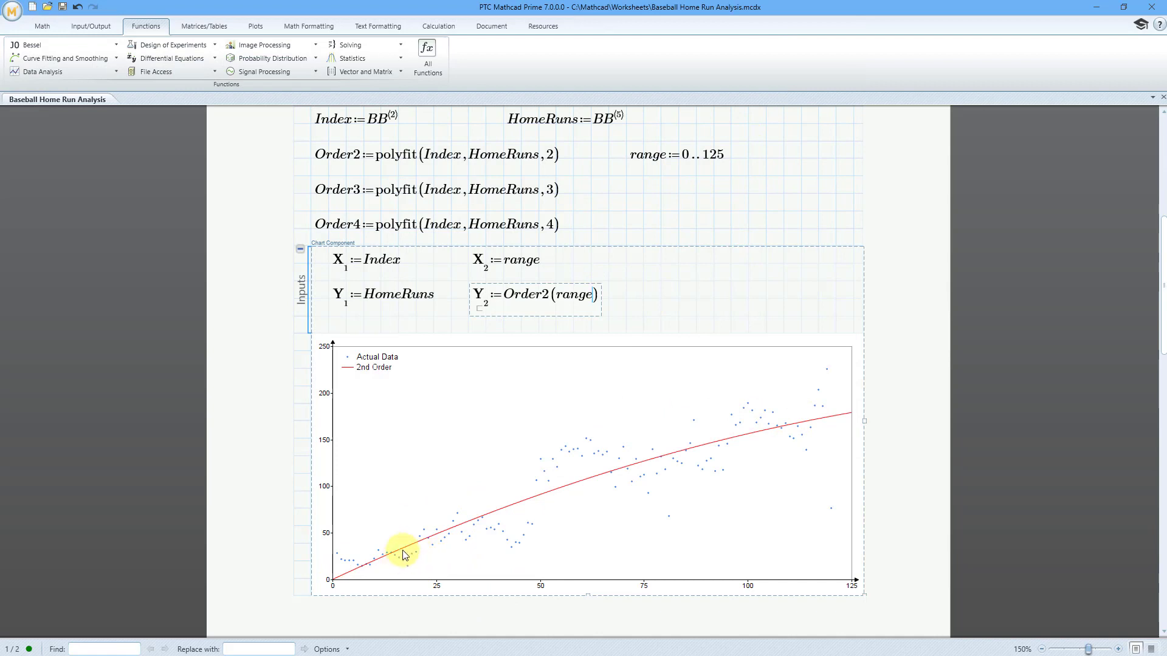
# Step: Insert a third X-axis expression assigned range and, beneath it, a third Y-axis expression assigned Order3(range)
pyautogui.rightClick(626, 265)
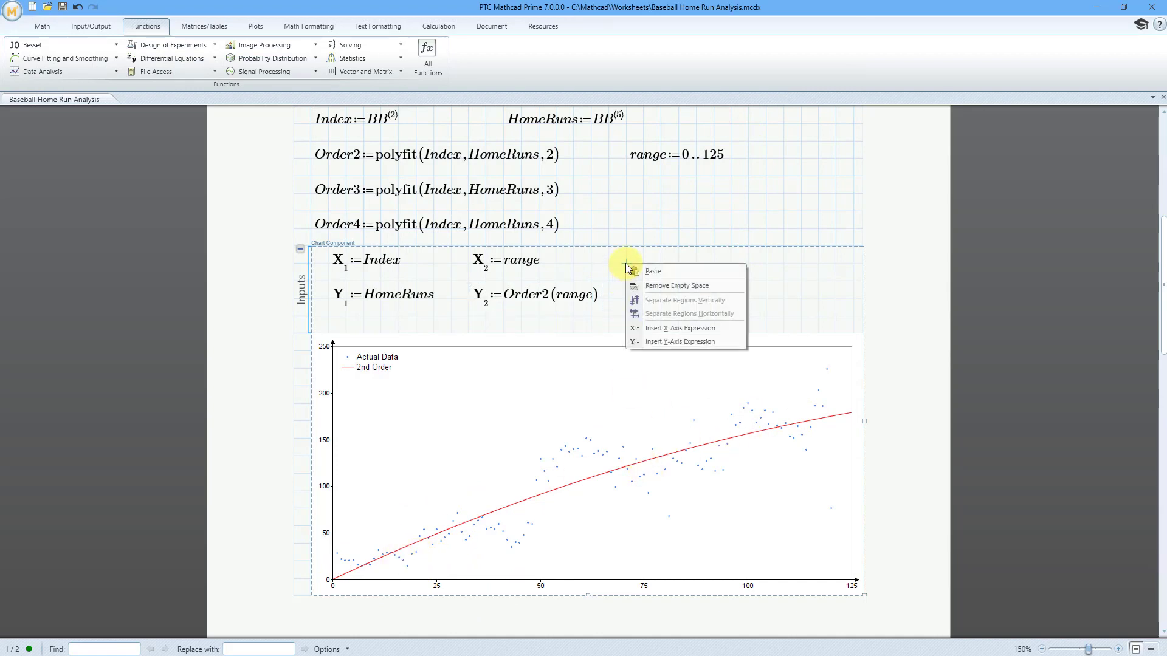
pyautogui.click(654, 328)
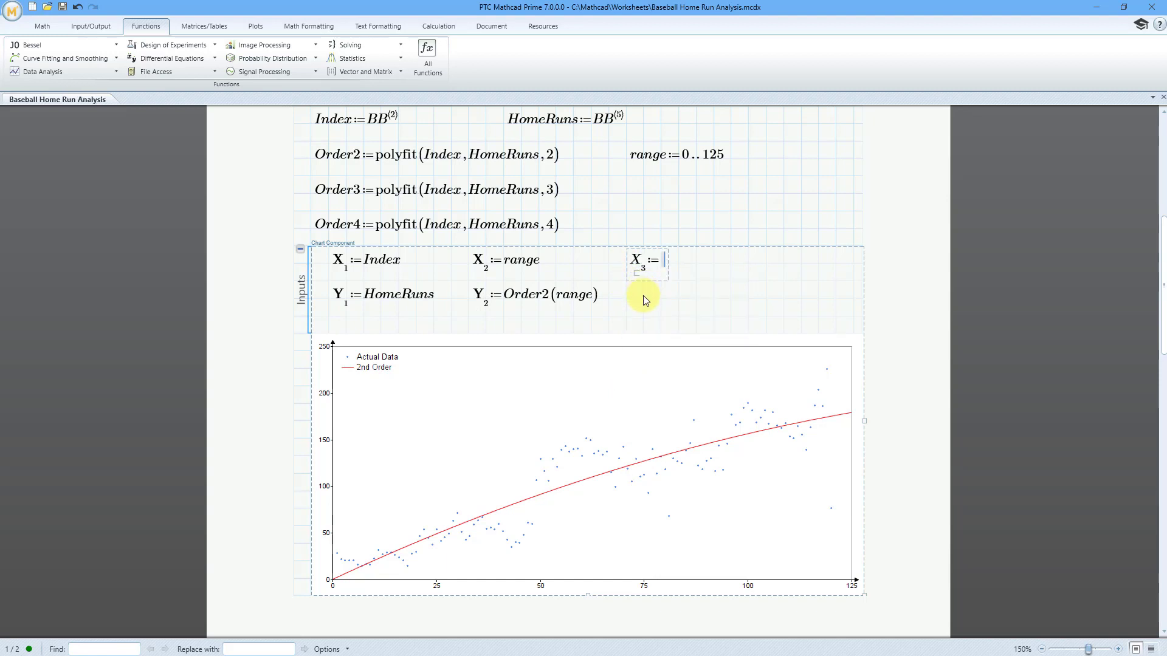
pyautogui.write('range')
pyautogui.click(627, 297)
pyautogui.rightClick(628, 297)
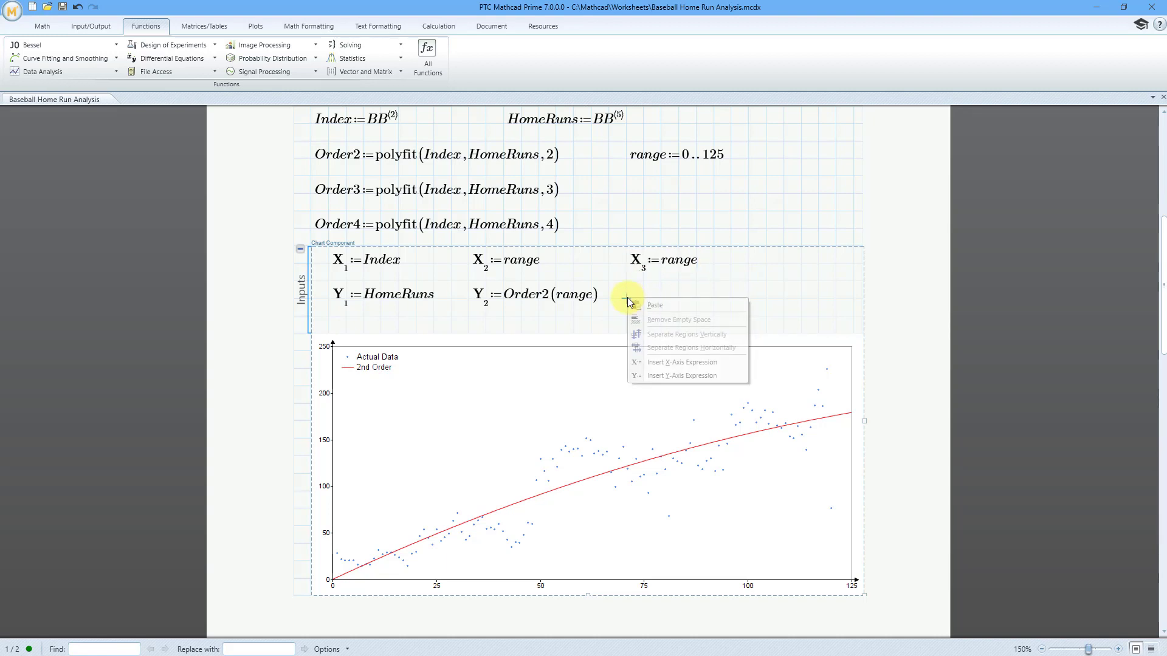
pyautogui.click(666, 375)
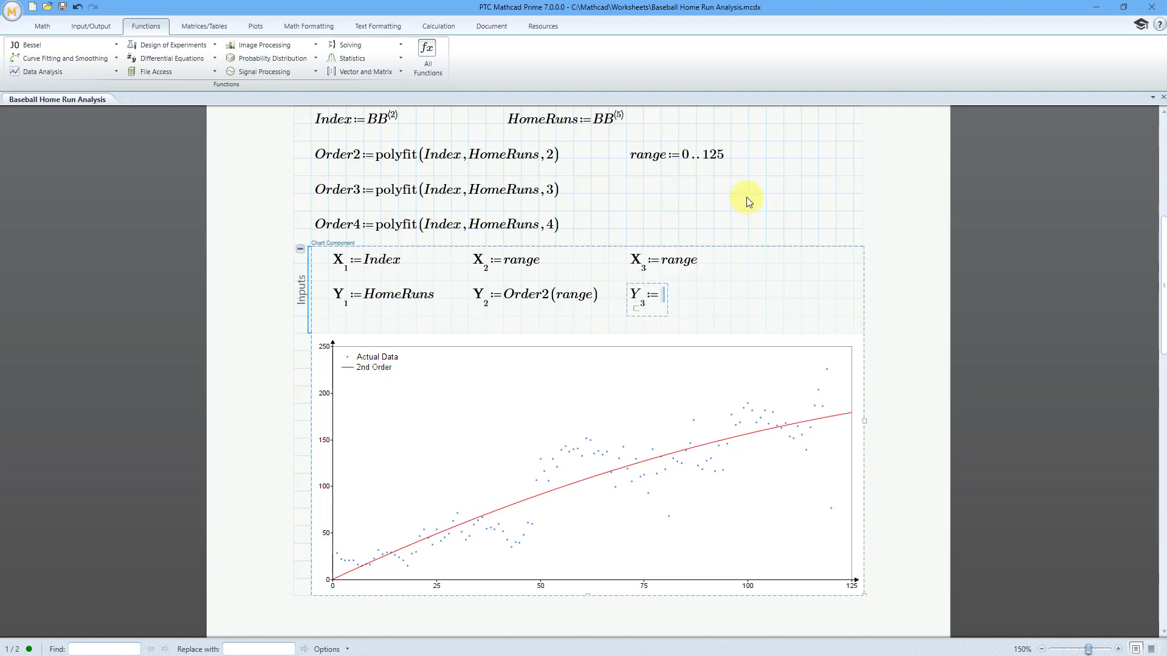
pyautogui.write('Order3(range')
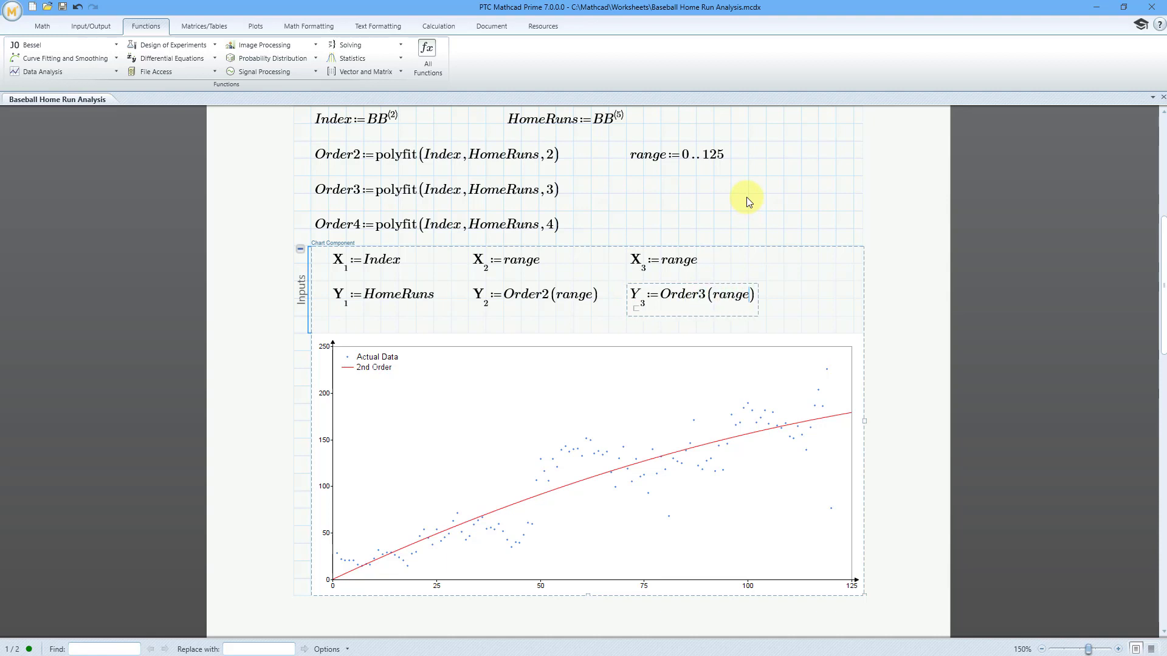
# Step: Insert a fourth X-axis expression beside X3 in the chart component inputs and assign it range
pyautogui.click(771, 264)
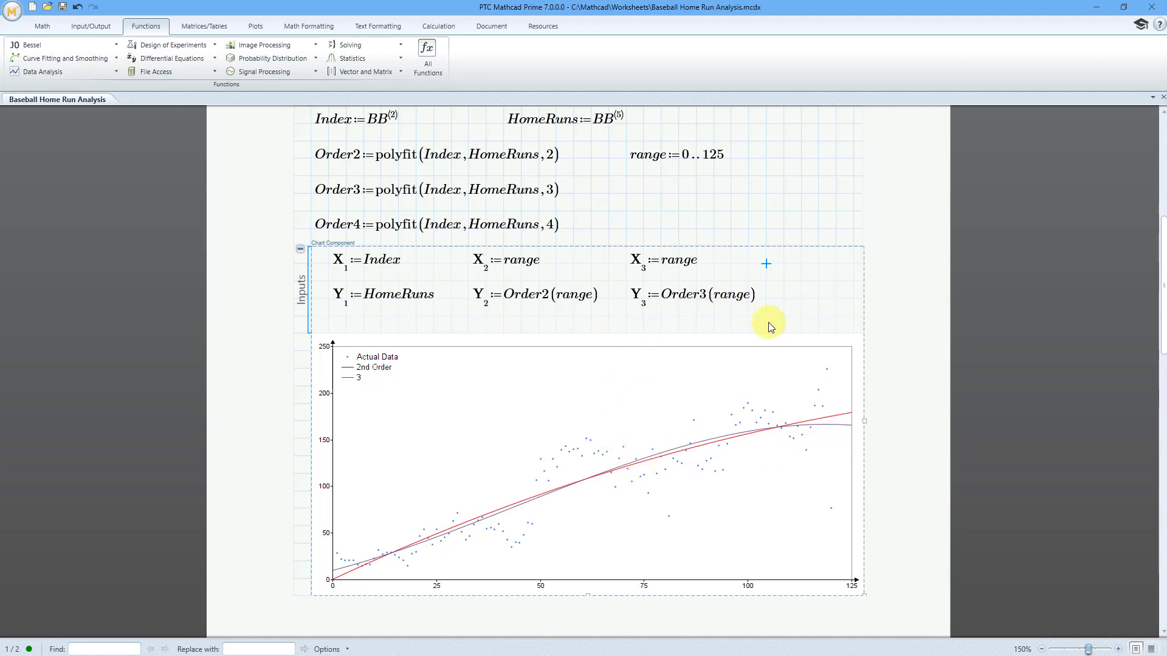
pyautogui.write('X')
pyautogui.press('BackSpace')
pyautogui.click(794, 204)
pyautogui.click(765, 264)
pyautogui.rightClick(764, 264)
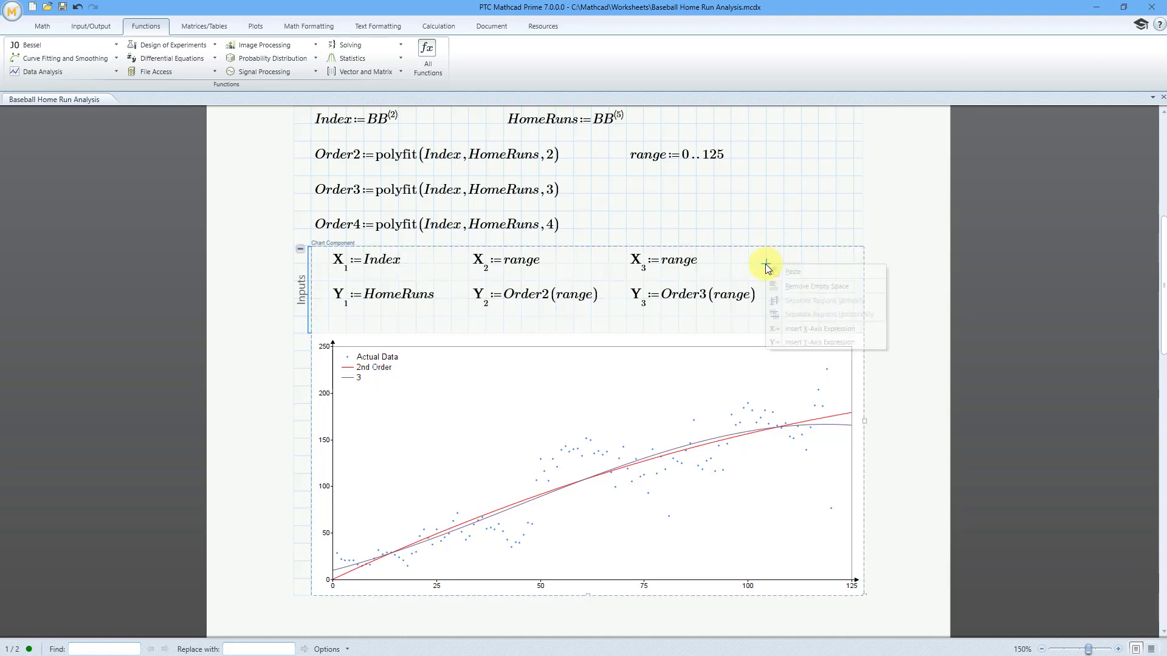
pyautogui.click(823, 328)
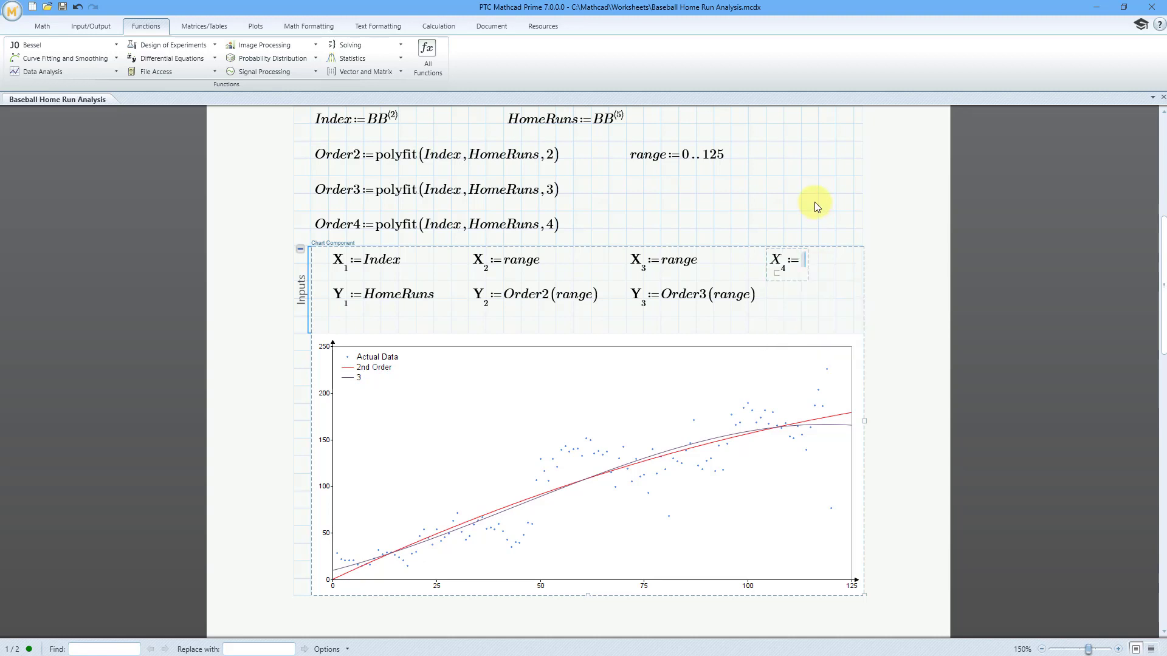
pyautogui.write('range')
# Step: Insert a fourth Y-axis expression in the free space below the Y2 and Y3 expressions and assign it Order4(range)
pyautogui.click(715, 316)
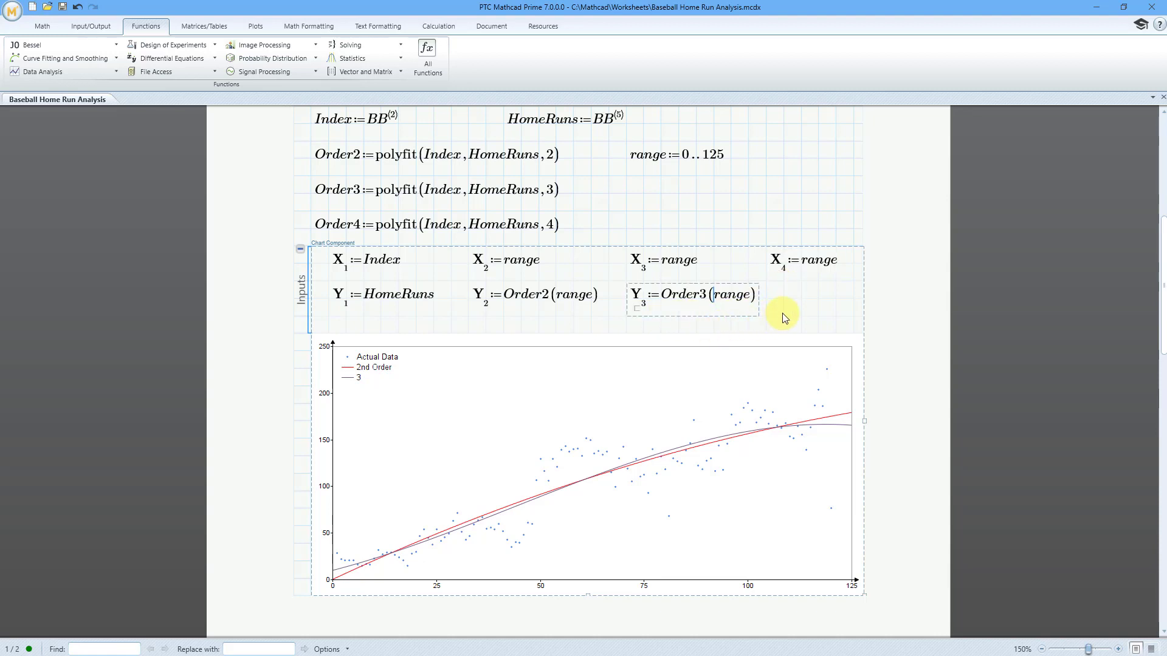
pyautogui.click(780, 306)
pyautogui.click(714, 317)
pyautogui.click(713, 317)
pyautogui.click(590, 317)
pyautogui.rightClick(589, 319)
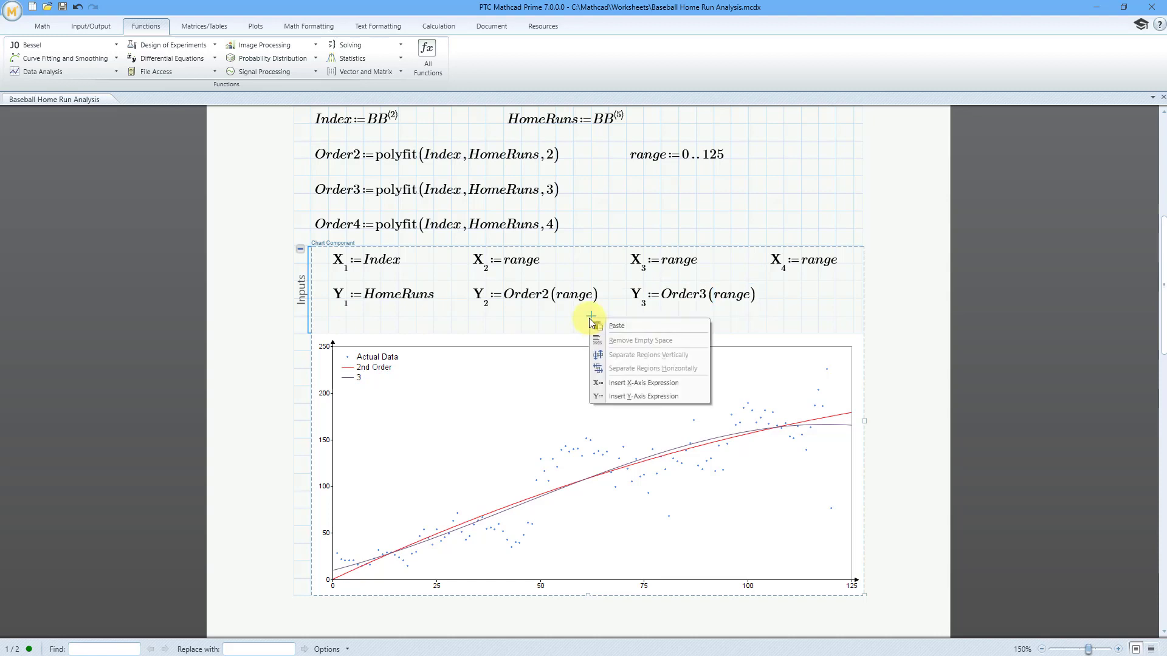
pyautogui.click(644, 396)
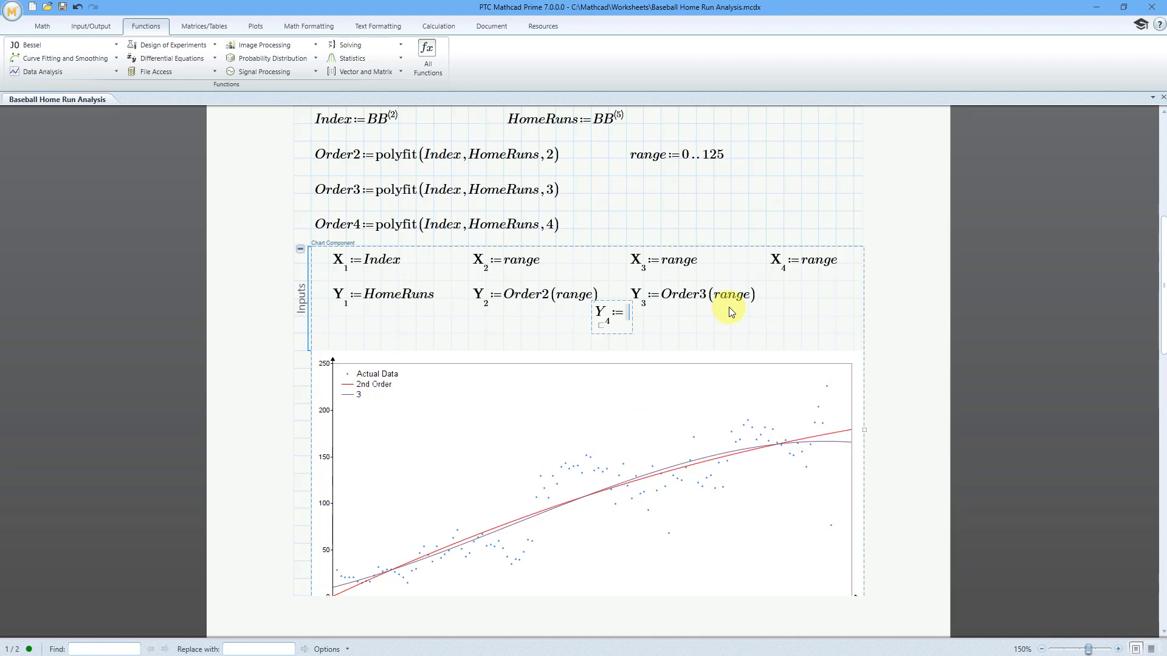
pyautogui.write('Order4(ra')
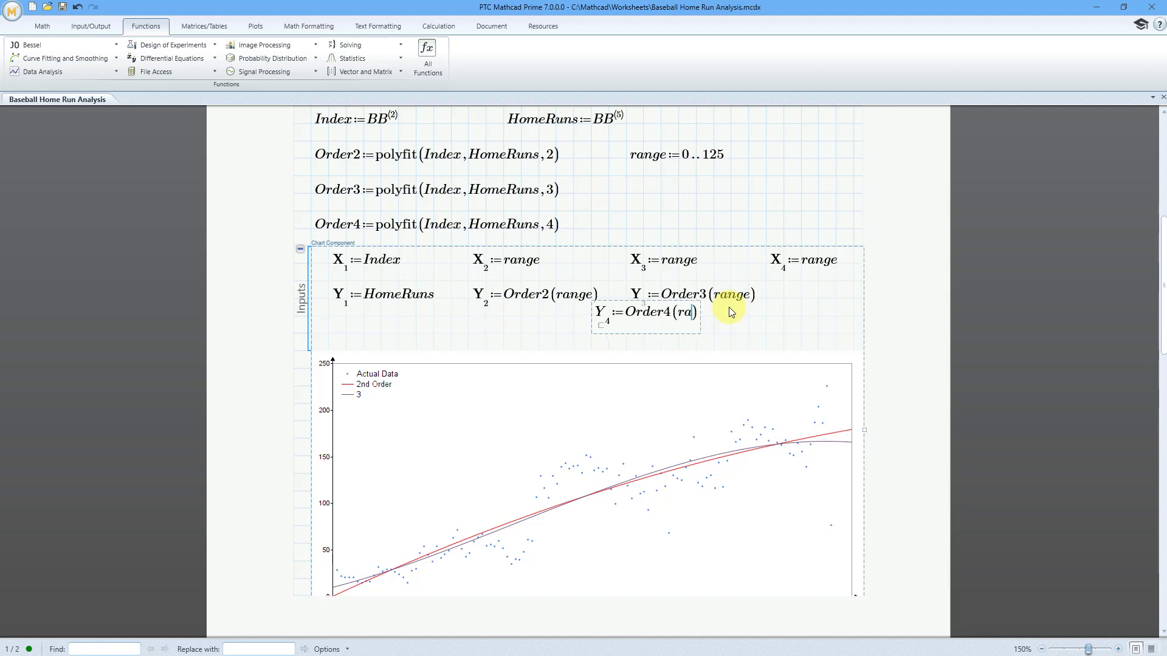
pyautogui.write('nge')
pyautogui.click(768, 212)
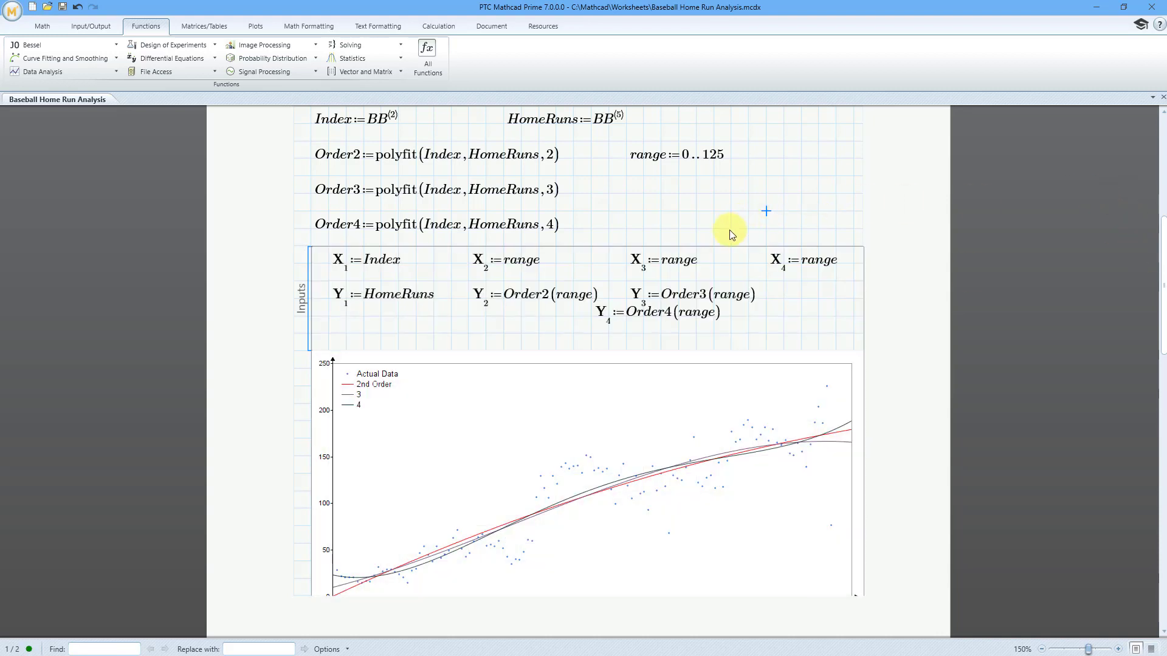
# Step: Move the block of definitions from ORIGIN through Order4 up one grid line, closer to the pictures
pyautogui.scroll(4, 707, 279)
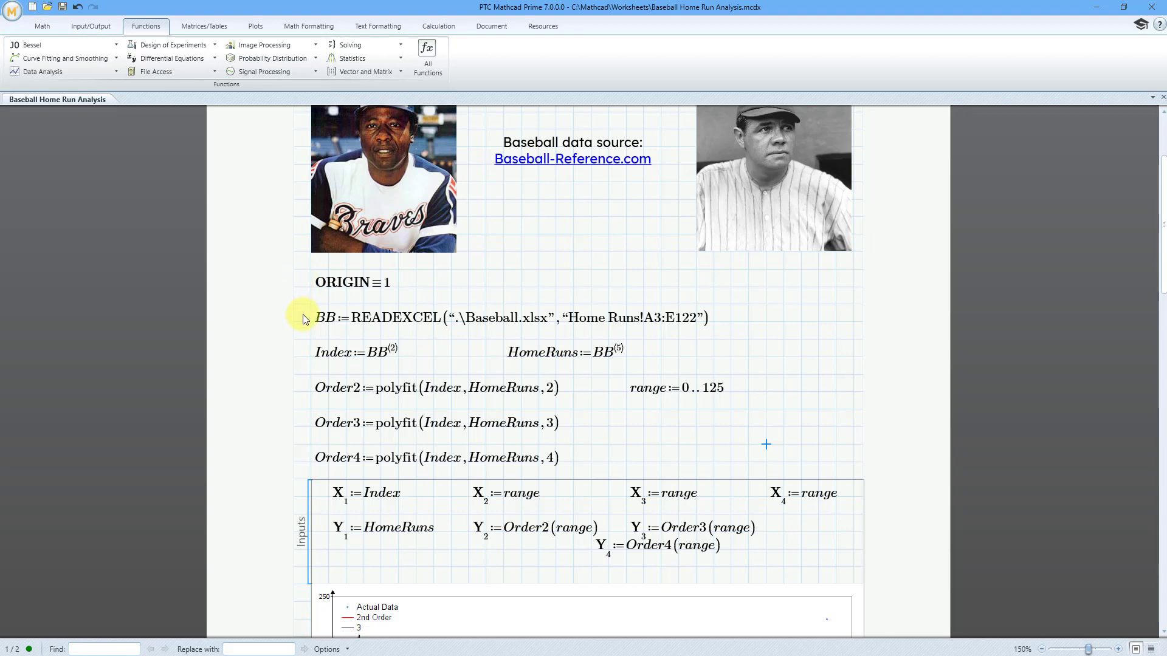
pyautogui.moveTo(302, 271); pyautogui.dragTo(704, 471)
pyautogui.press('Up')
pyautogui.scroll(-3, 790, 407)
# Step: Move the chart component up one grid line, closer to the Order4 definition
pyautogui.click(683, 391)
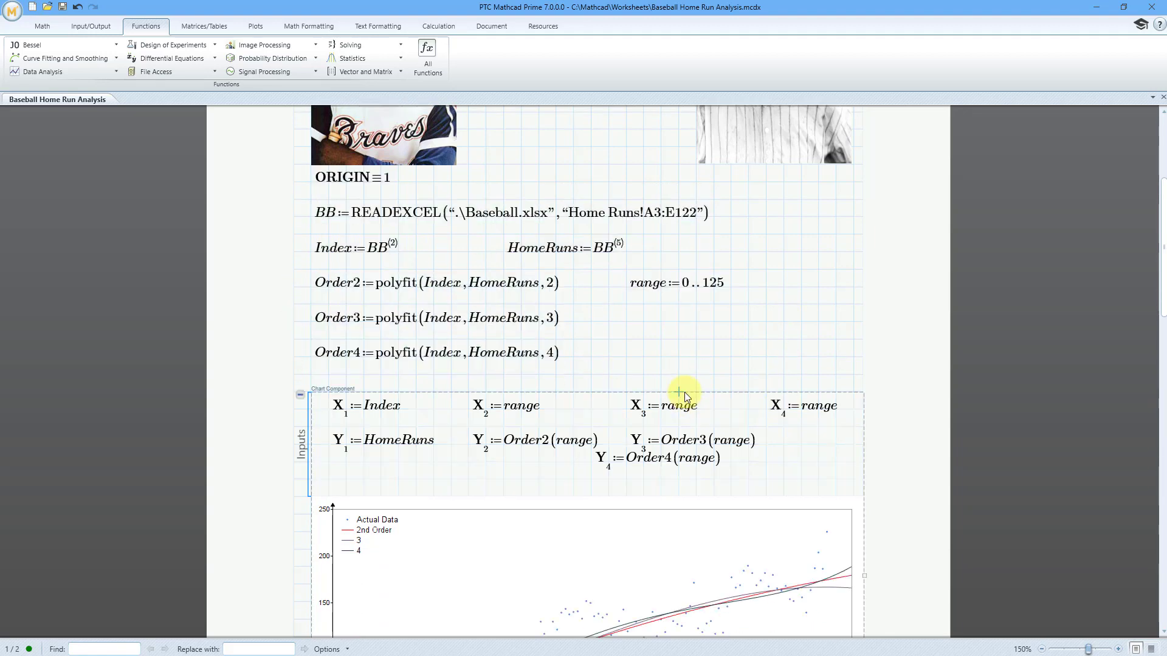
pyautogui.moveTo(685, 392); pyautogui.dragTo(785, 362)
pyautogui.press('Up')
# Step: Move the Y4 expression across the chart inputs so that it sits beneath X4
pyautogui.scroll(-3, 786, 362)
pyautogui.click(814, 246)
pyautogui.click(598, 334)
pyautogui.click(661, 337)
pyautogui.moveTo(708, 357); pyautogui.dragTo(830, 359)
pyautogui.click(814, 246)
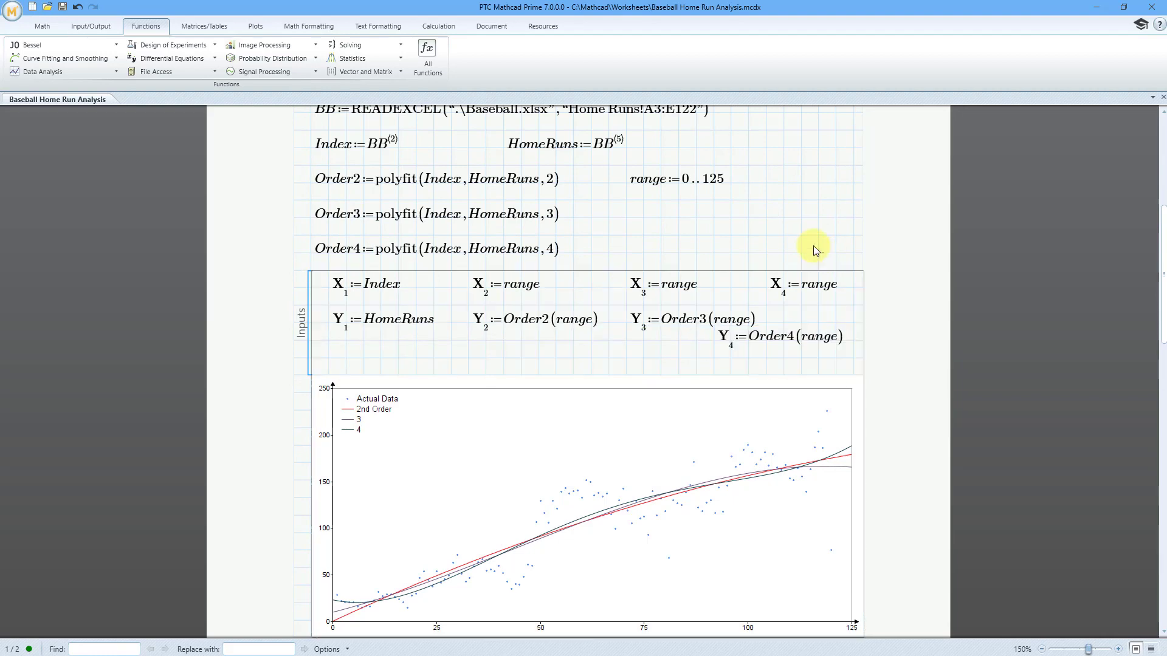
# Step: Open the chart component for editing and set the third trace's line color to bright green
pyautogui.scroll(-3, 1161, 299)
pyautogui.scroll(1, 628, 414)
pyautogui.click(627, 414)
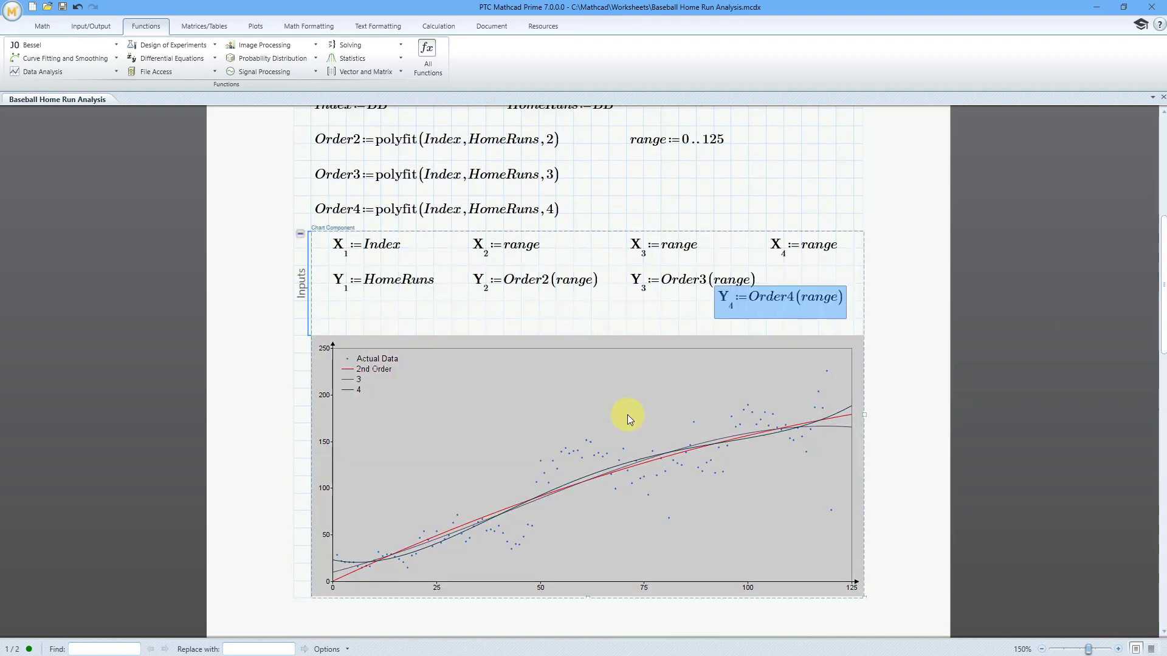
pyautogui.doubleClick(627, 415)
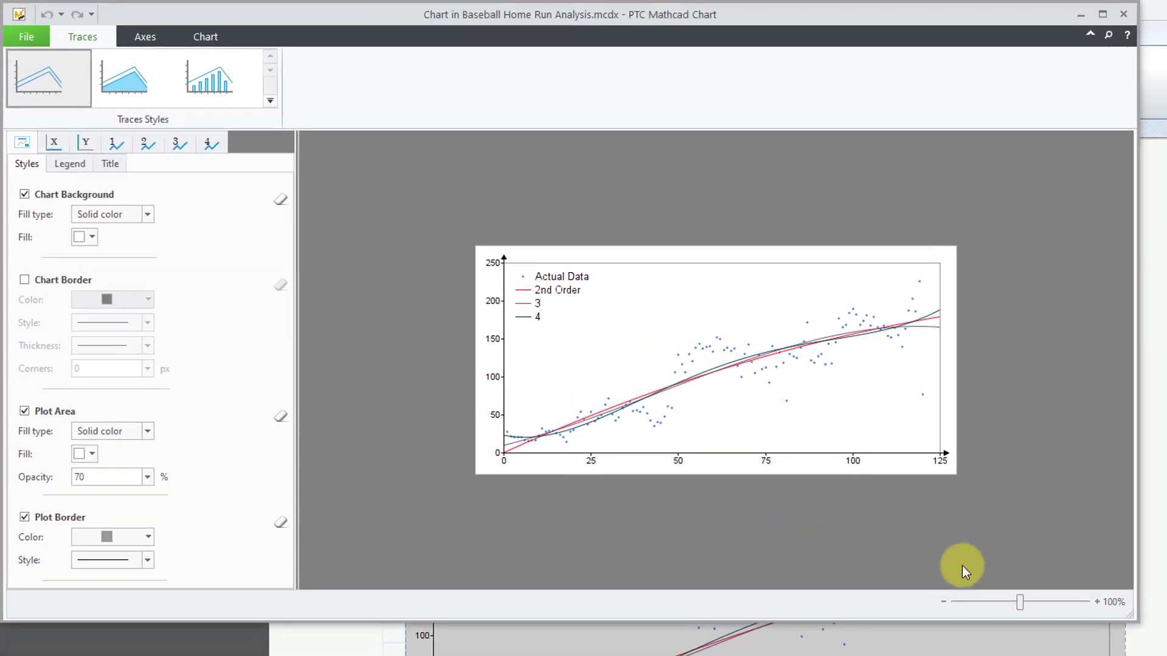
pyautogui.click(1099, 603)
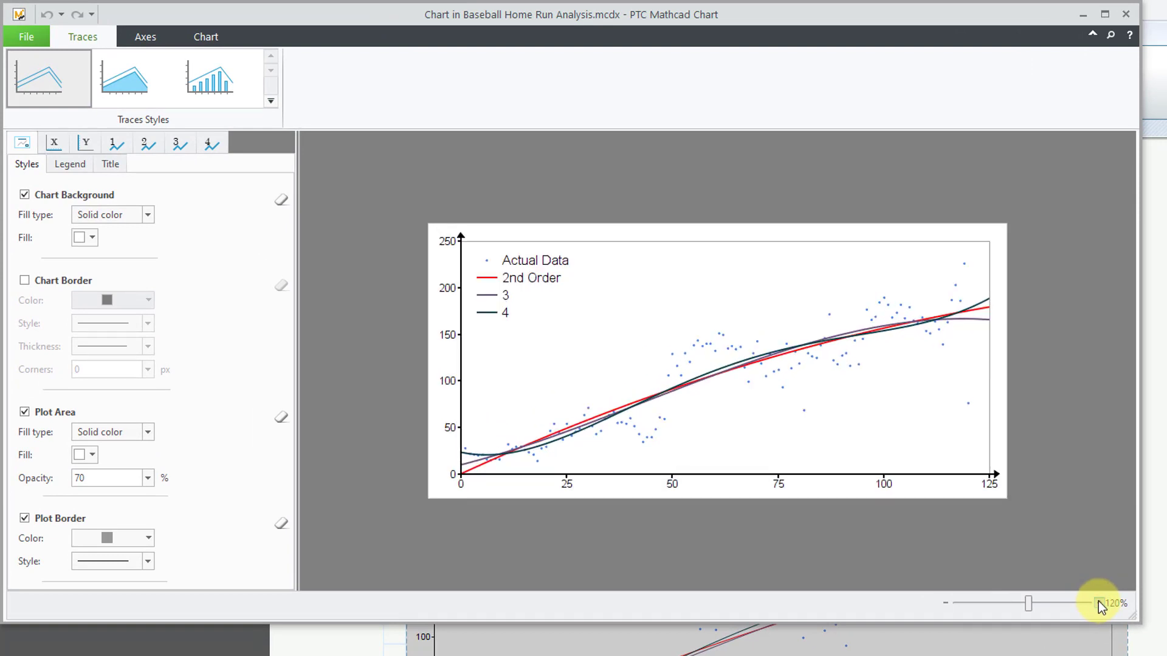
pyautogui.click(179, 145)
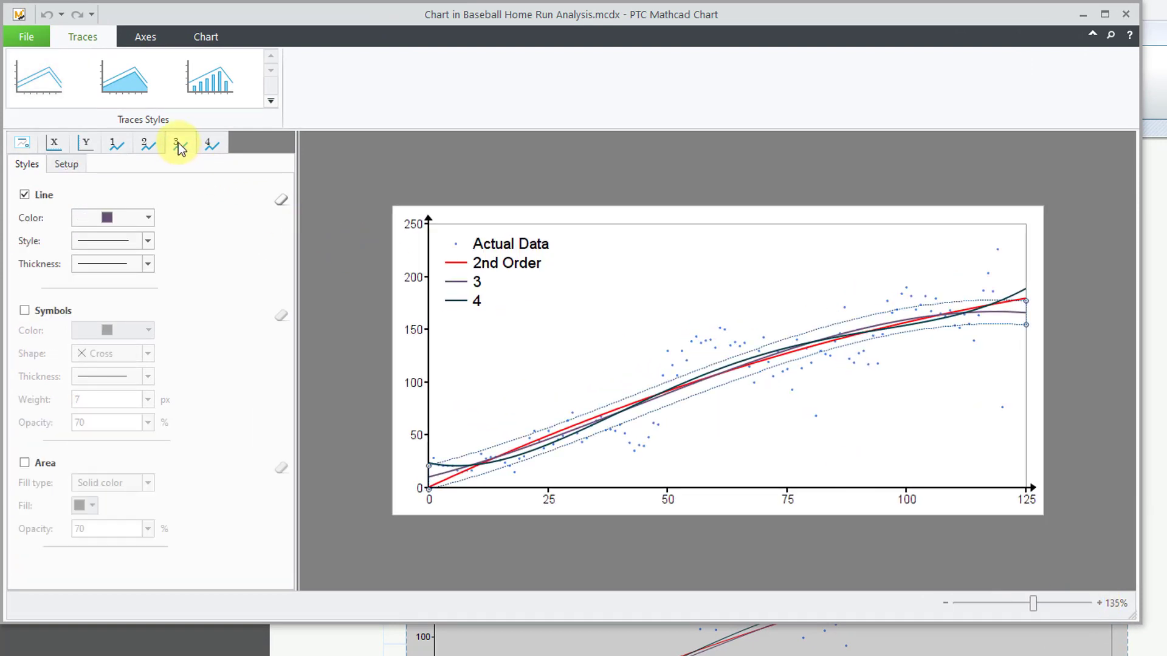
pyautogui.click(147, 218)
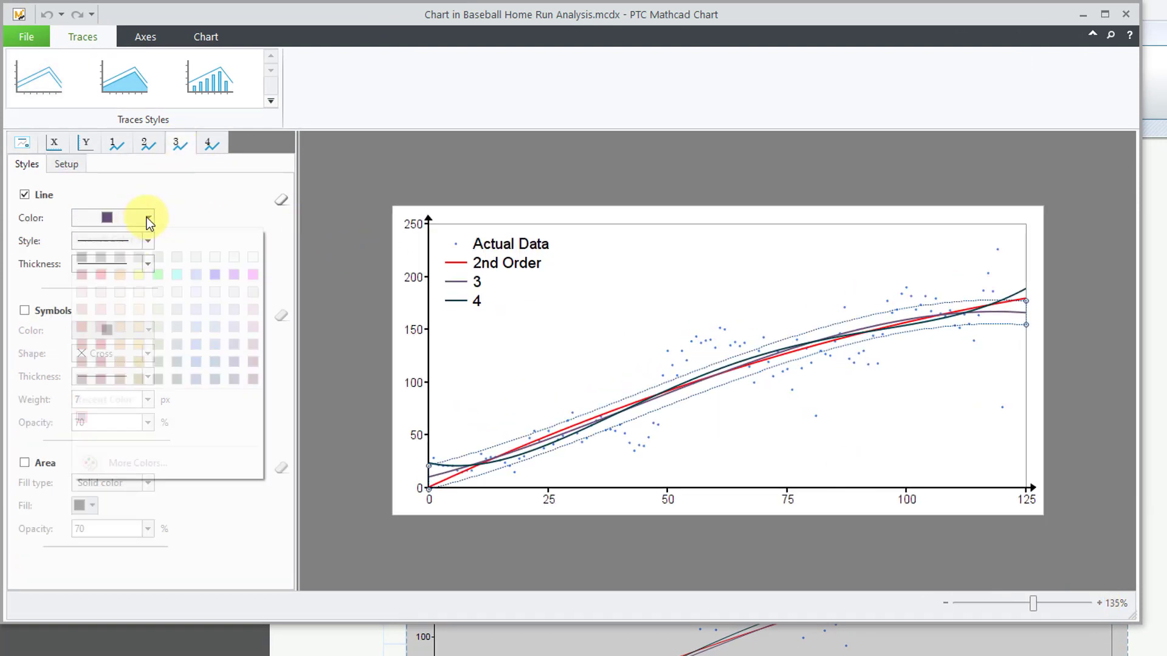
pyautogui.click(158, 275)
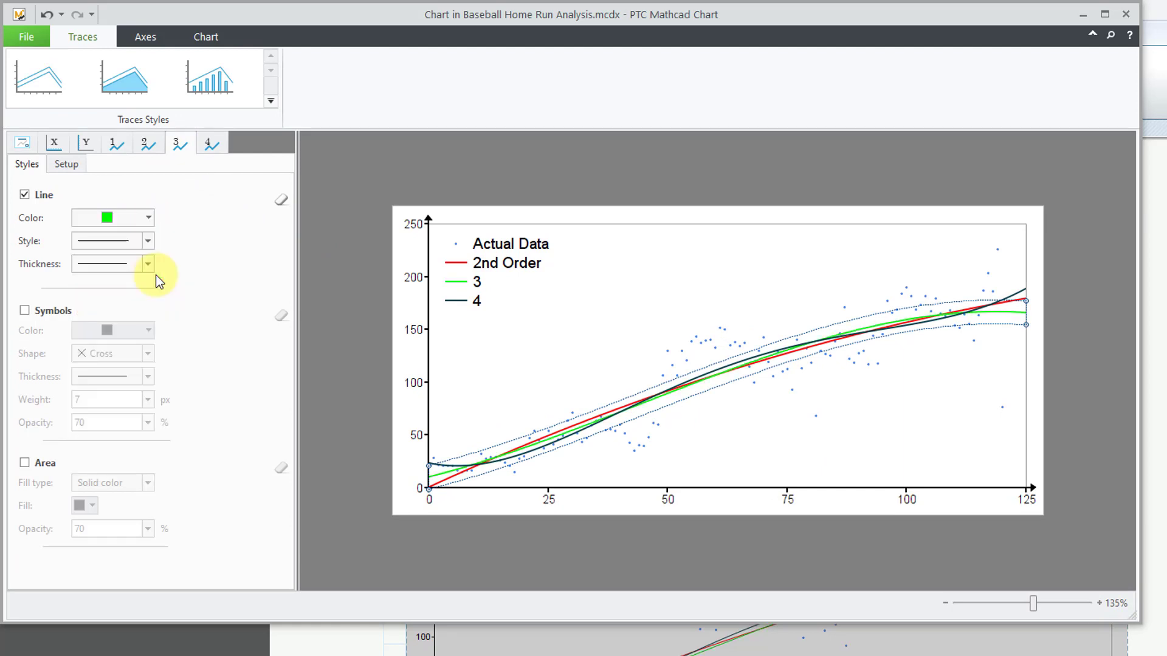
# Step: Name the third trace "3rd Order" in its setup options
pyautogui.click(65, 164)
pyautogui.click(101, 237)
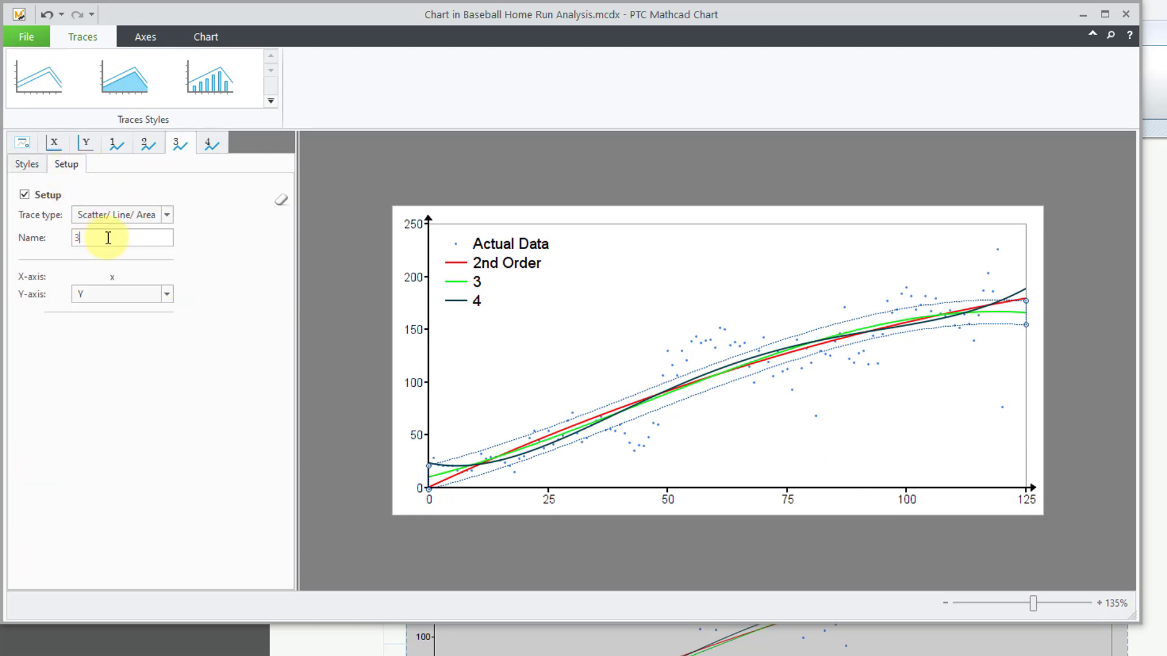
pyautogui.write('rd Order')
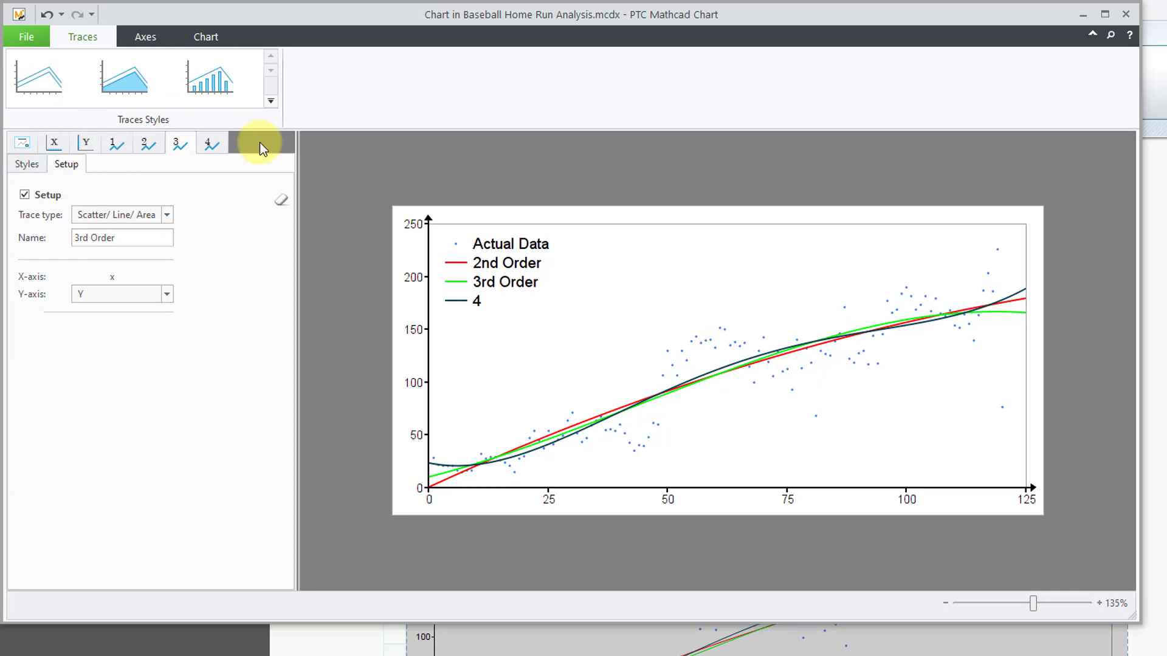
# Step: Set the fourth trace's line color to magenta, name it "4th Order" and return to the worksheet
pyautogui.click(212, 144)
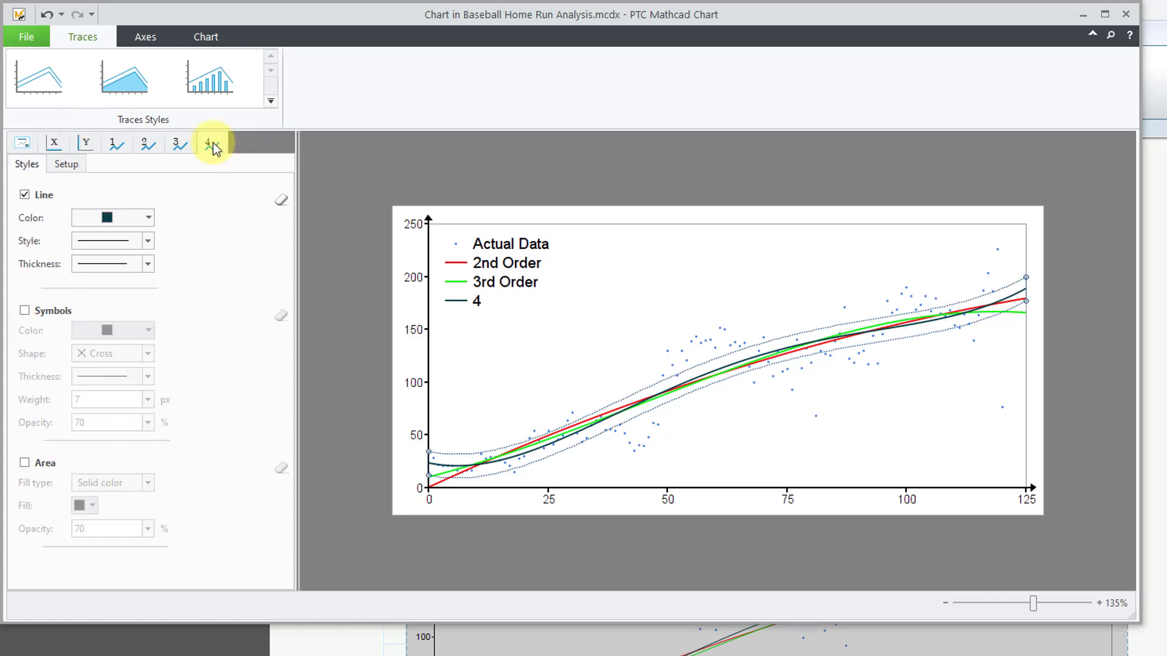
pyautogui.click(152, 217)
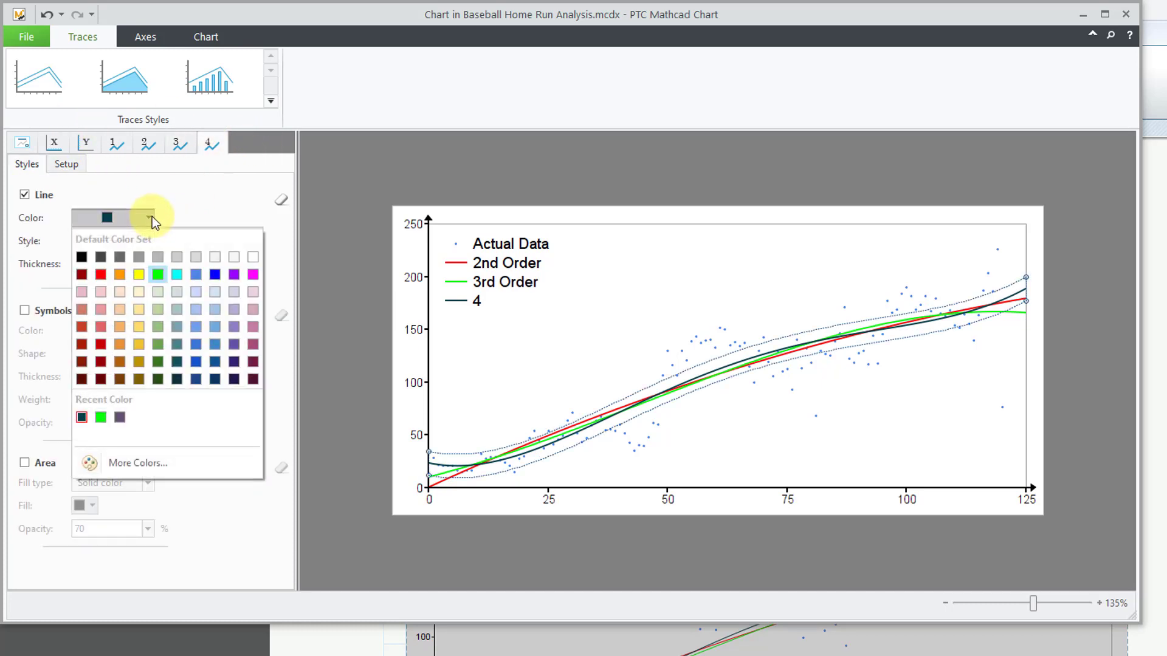
pyautogui.click(250, 275)
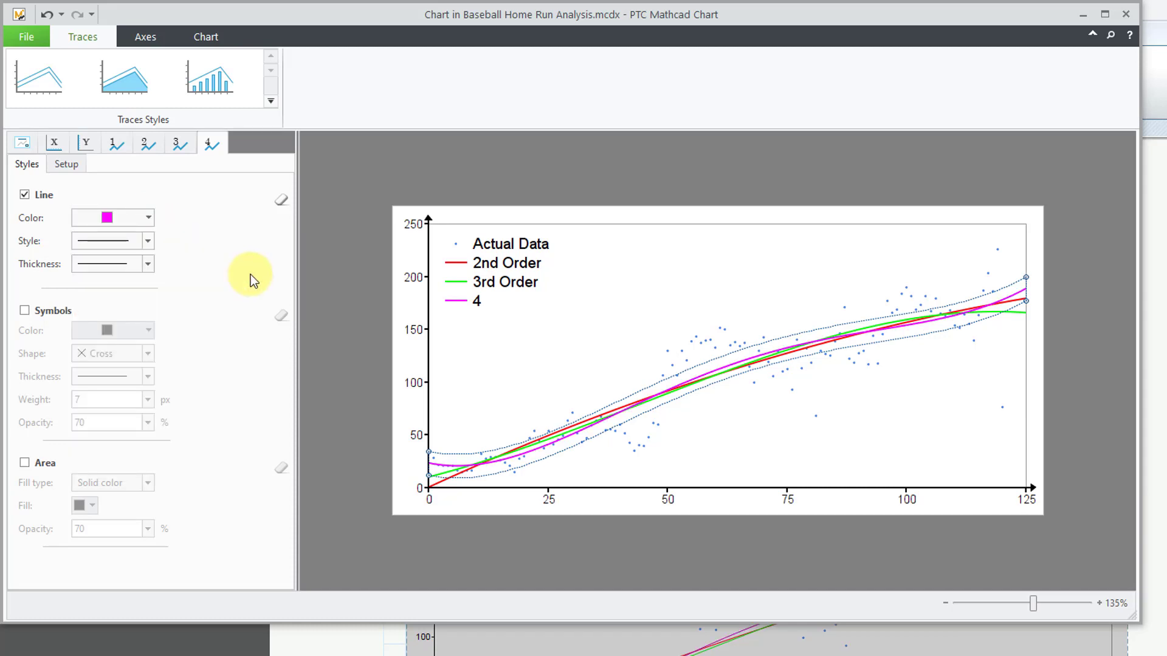
pyautogui.click(68, 167)
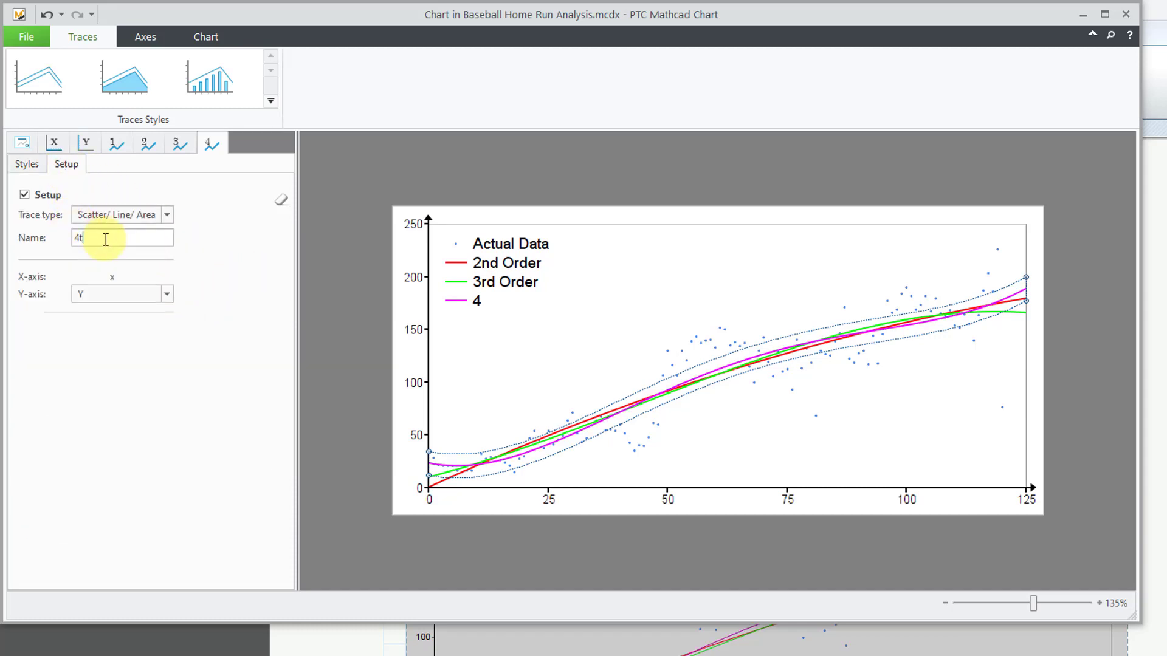
pyautogui.write('h Order')
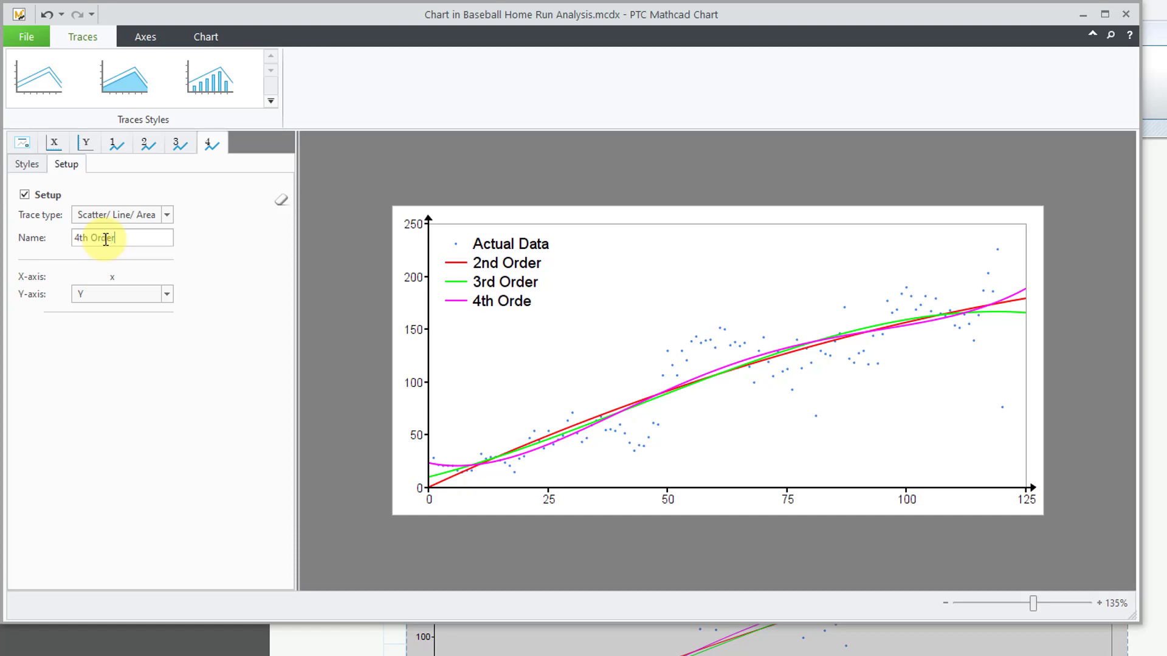
pyautogui.click(1126, 14)
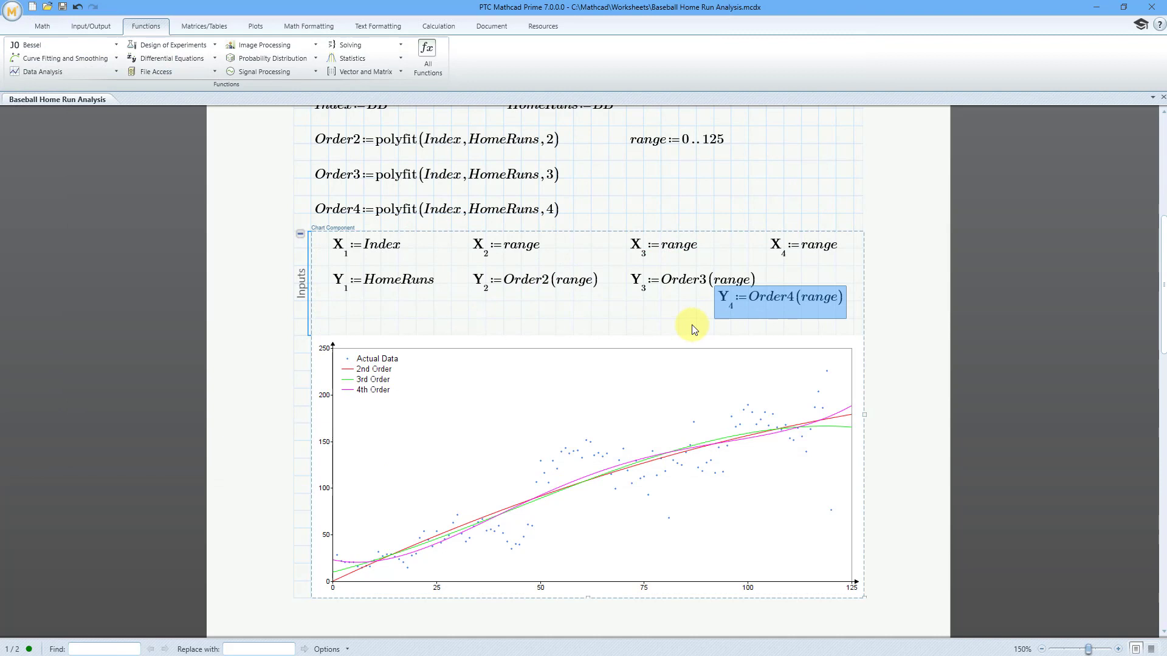
pyautogui.click(714, 213)
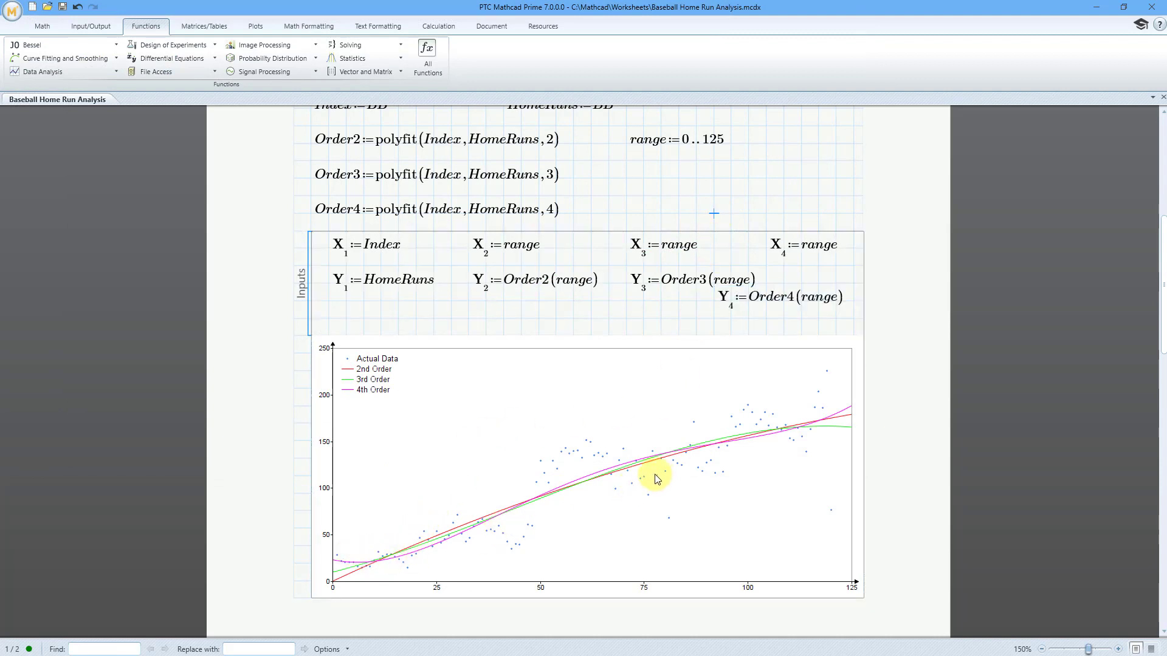
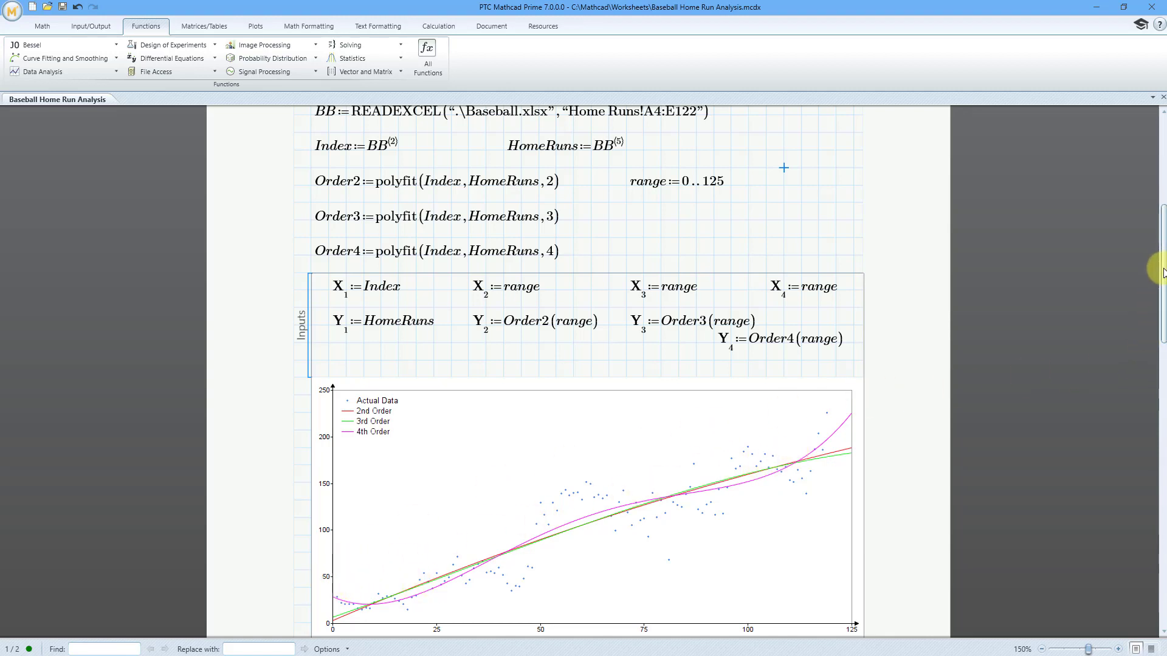
# Step: Define C2 as polyfitc(Index,HomeRuns,2) near the start of the blank second page
pyautogui.moveTo(1164, 273); pyautogui.dragTo(1153, 429)
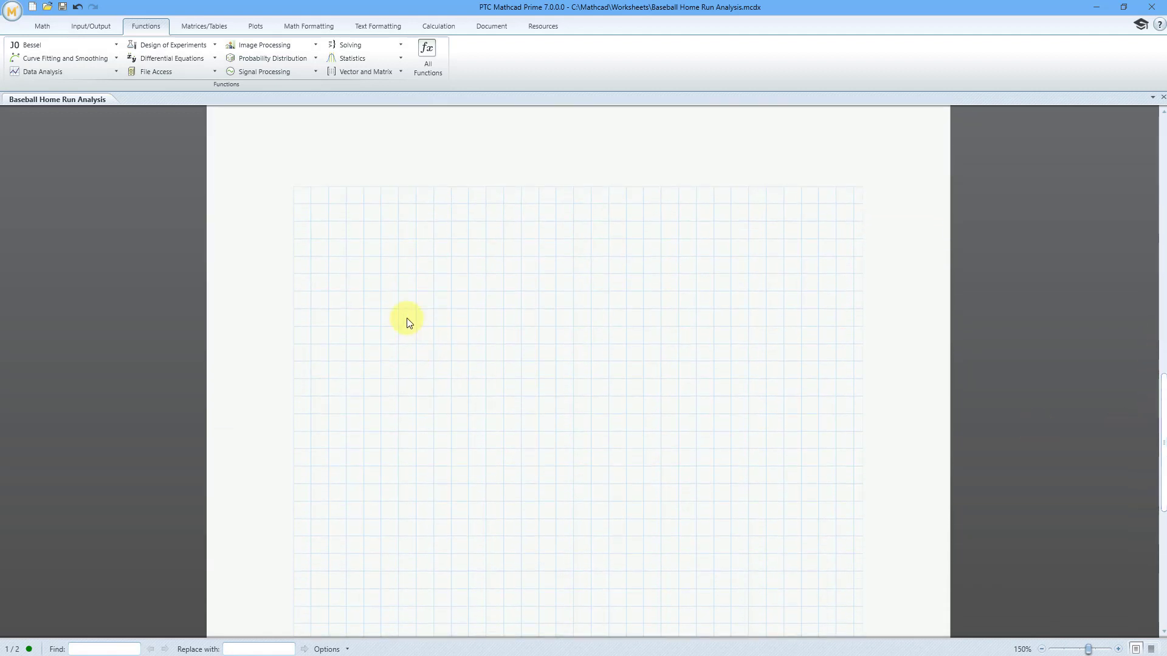
pyautogui.click(313, 240)
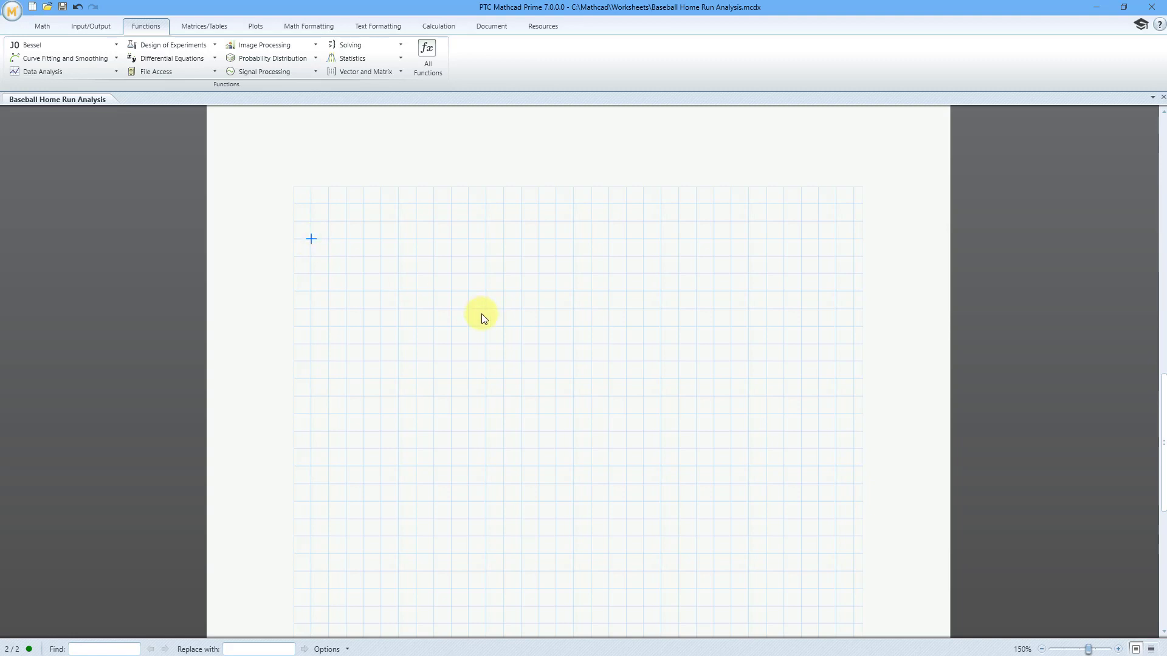
pyautogui.write('C2')
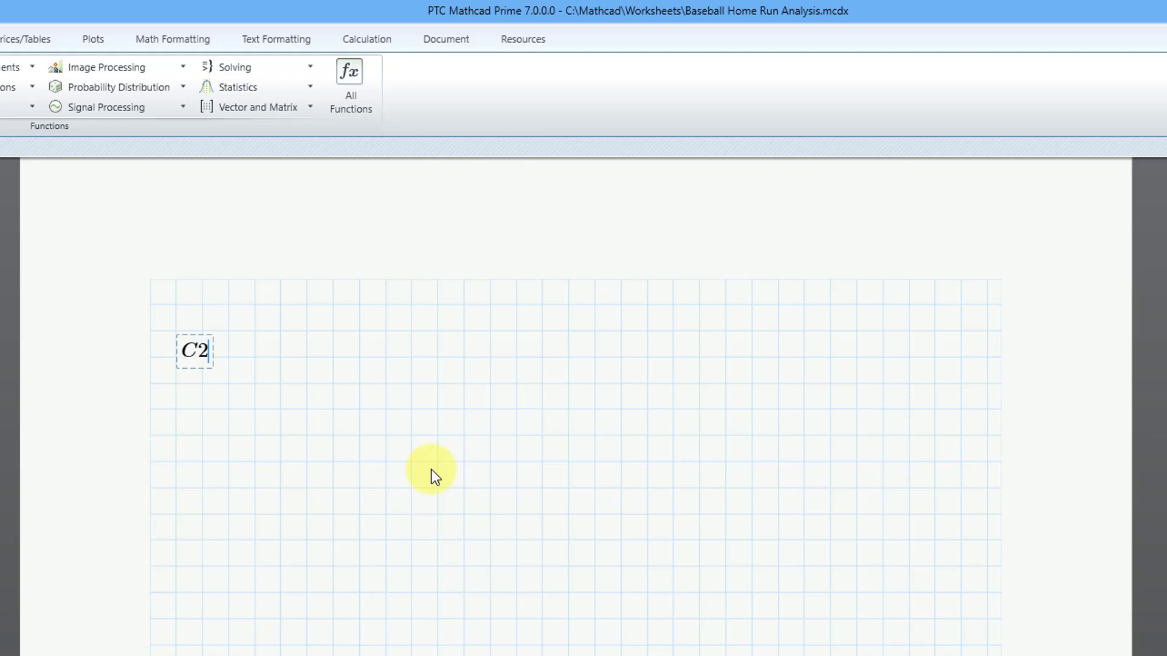
pyautogui.write(':=')
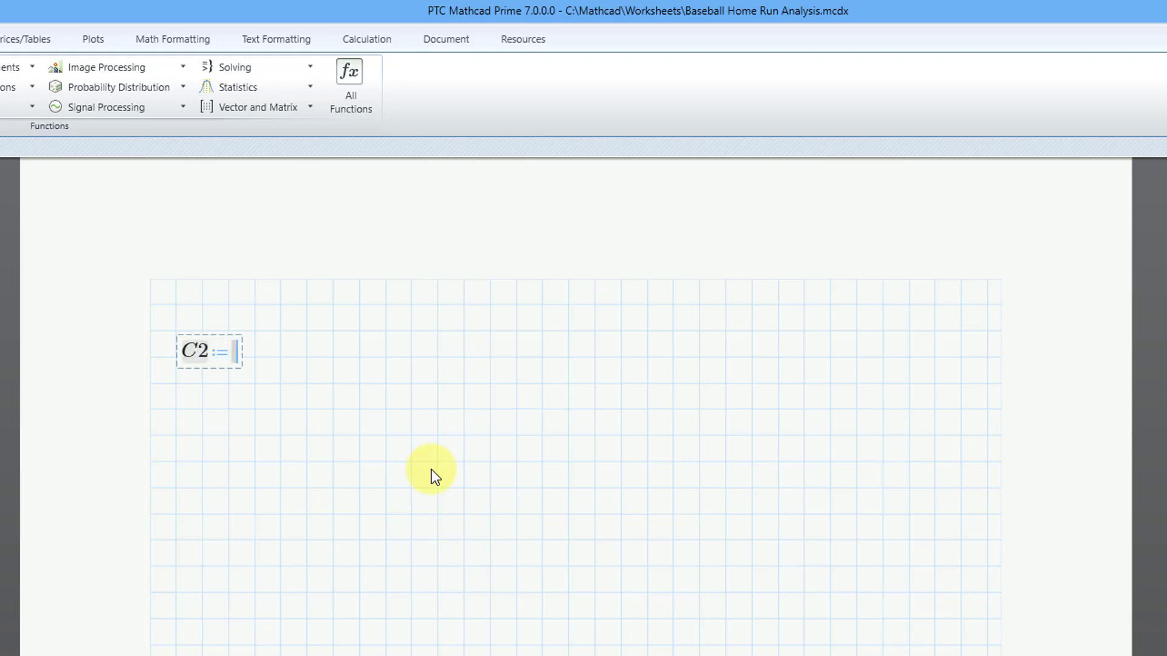
pyautogui.write('polyfi')
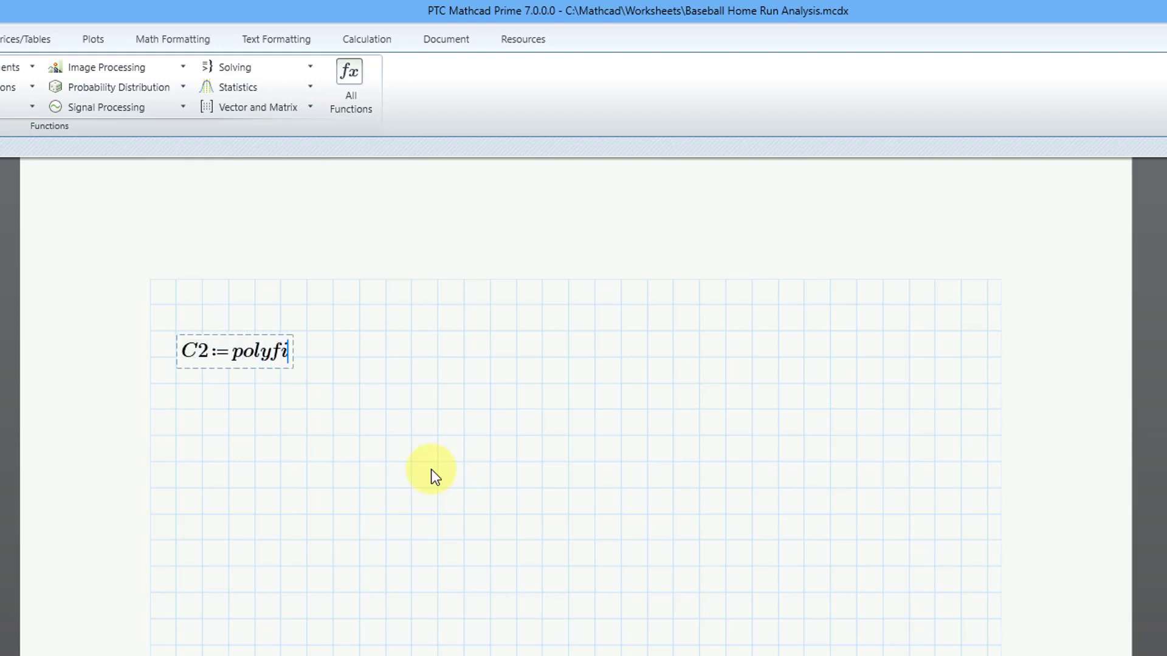
pyautogui.write('tc(')
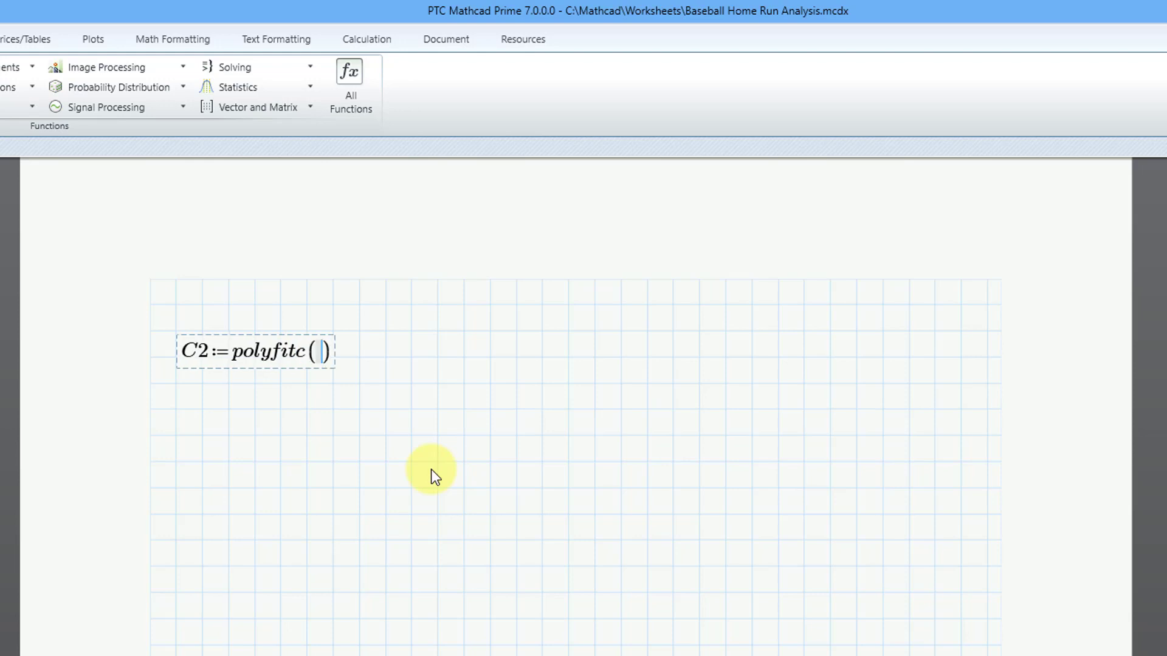
pyautogui.write('Index')
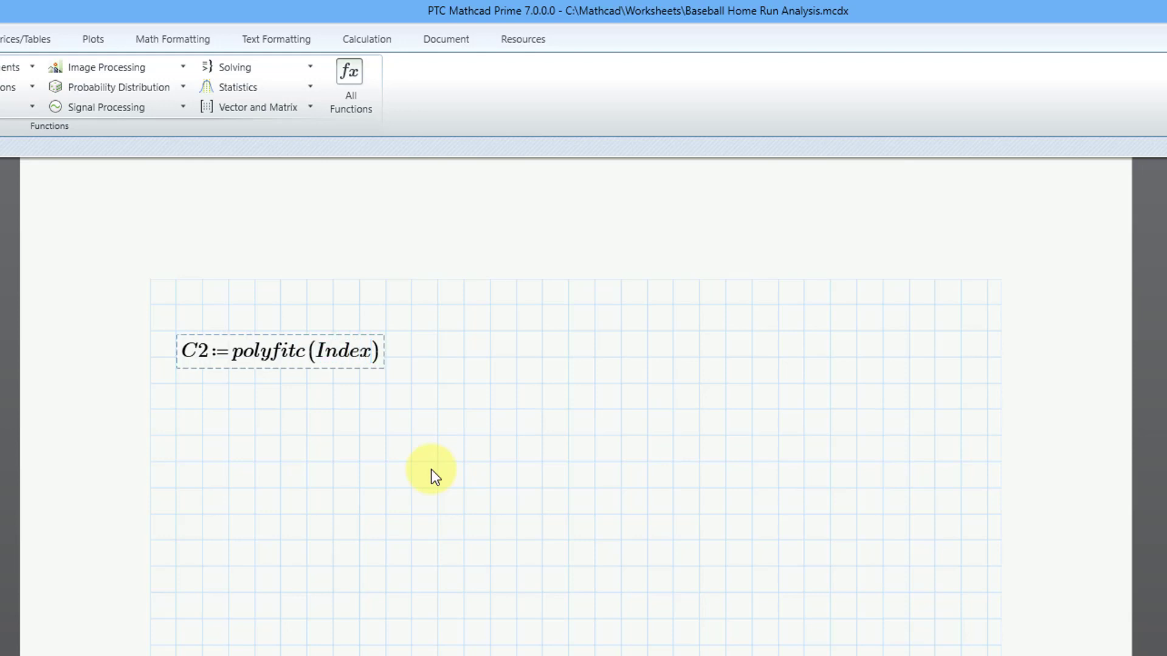
pyautogui.write(',')
pyautogui.write('Hom')
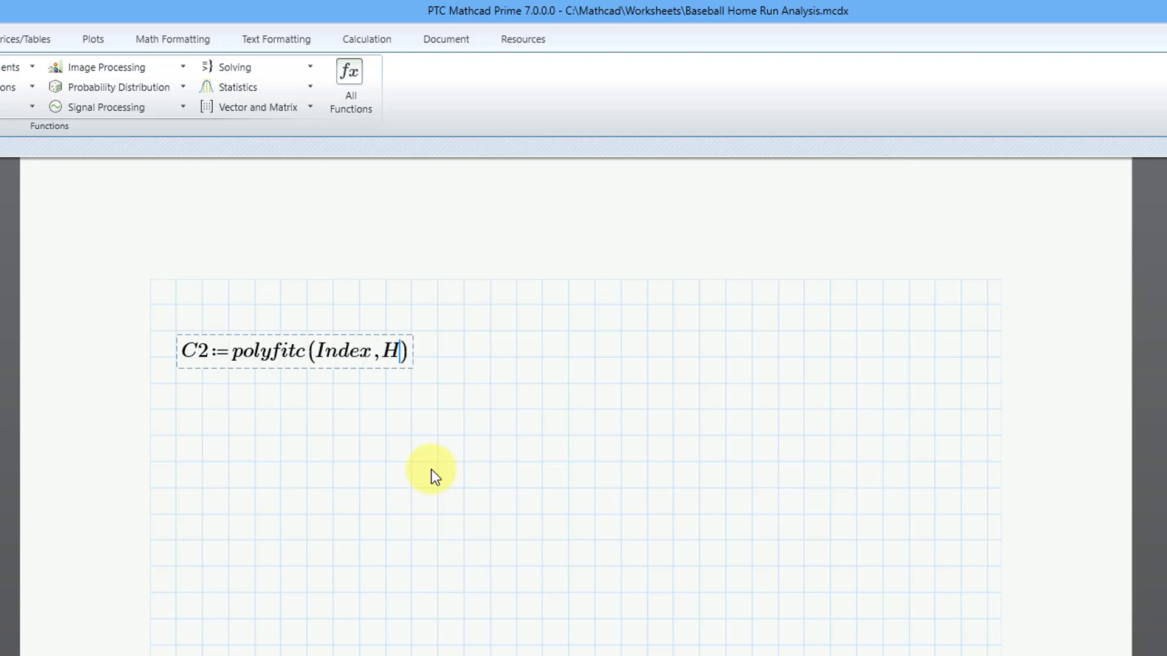
pyautogui.write('eRuns')
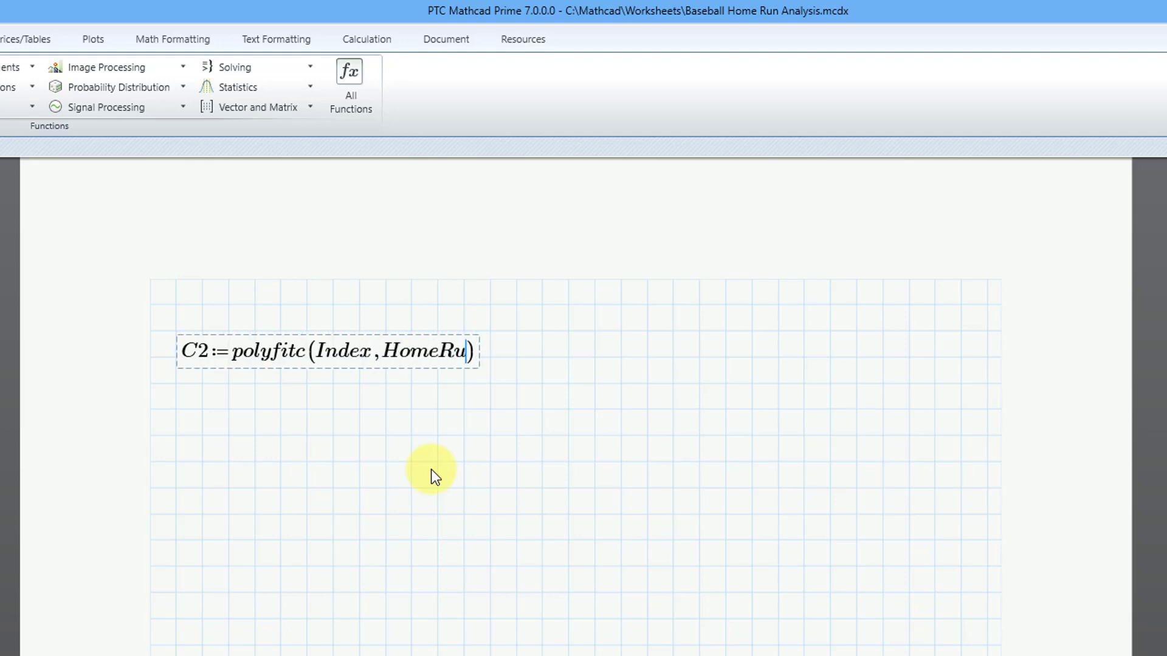
pyautogui.write(',2')
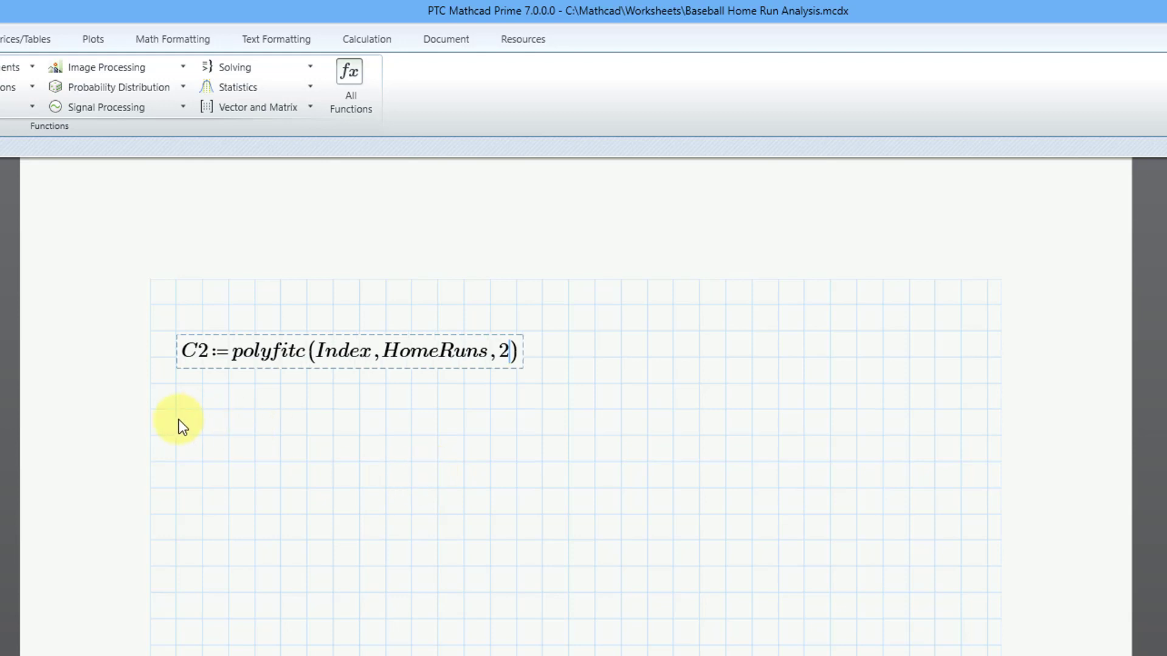
# Step: Evaluate C2 in a new math region a few grid lines beneath its definition
pyautogui.click(179, 462)
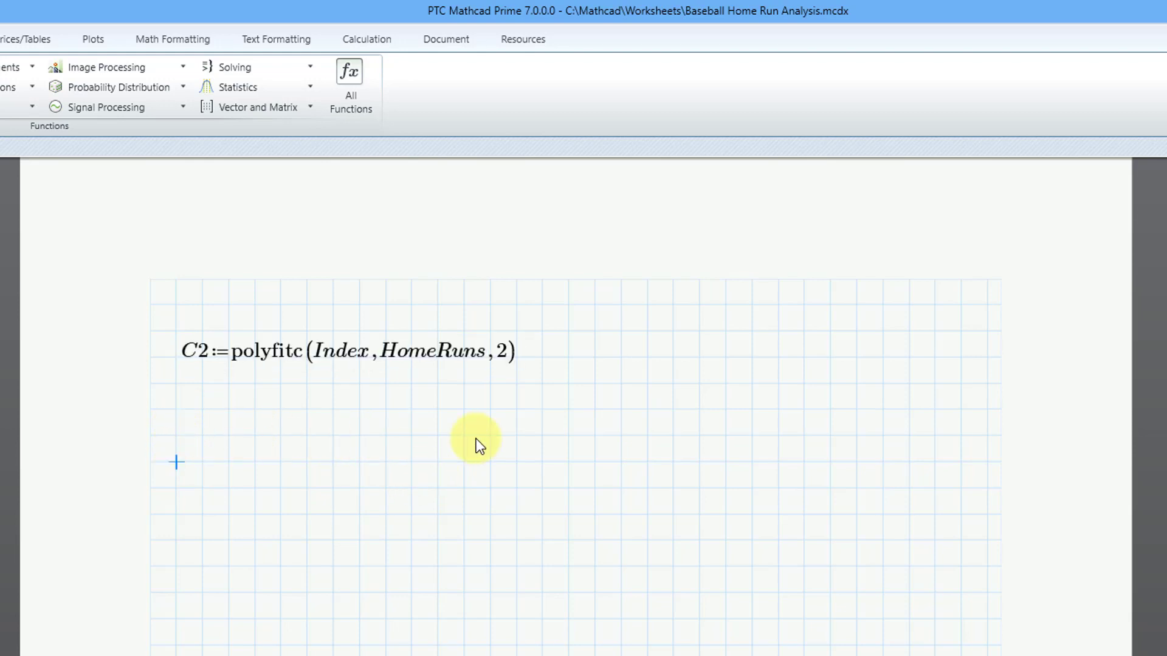
pyautogui.write('C2')
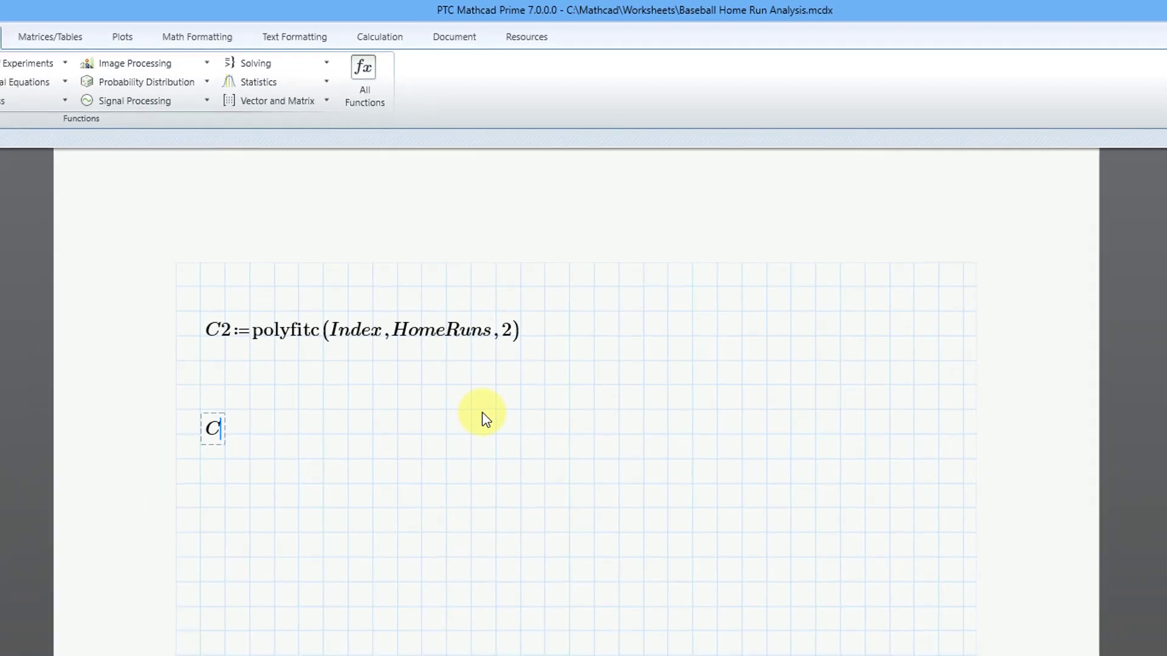
pyautogui.write('=')
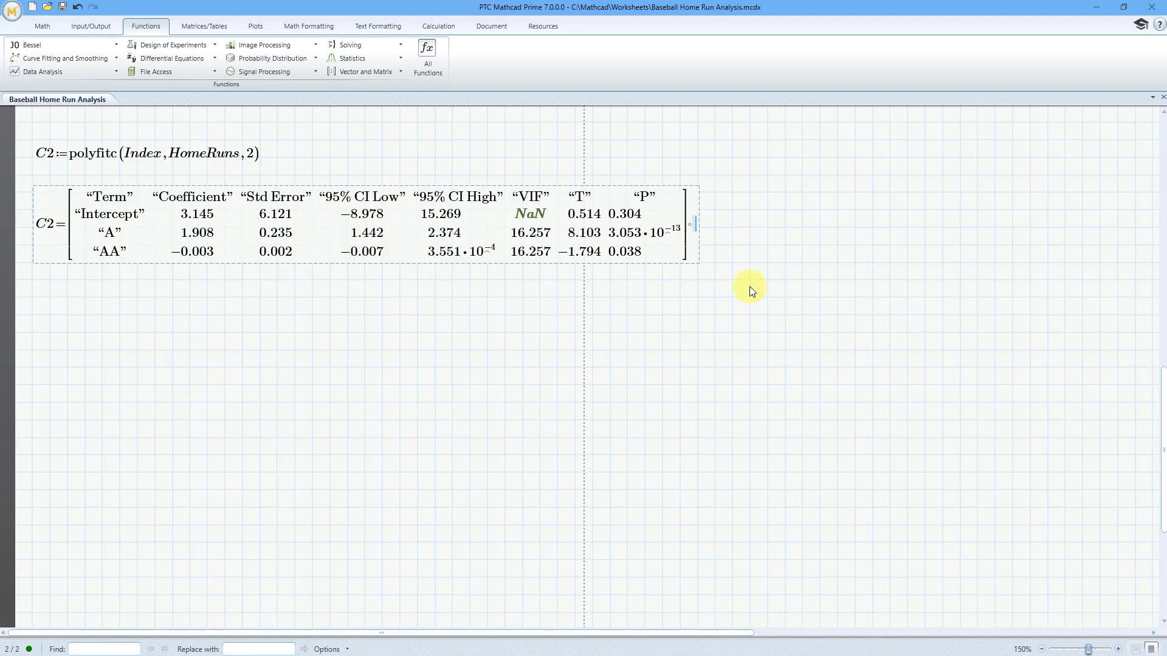
# Step: Reduce the math font size of the evaluated C2 results matrix to 8
pyautogui.moveTo(738, 290); pyautogui.dragTo(564, 202)
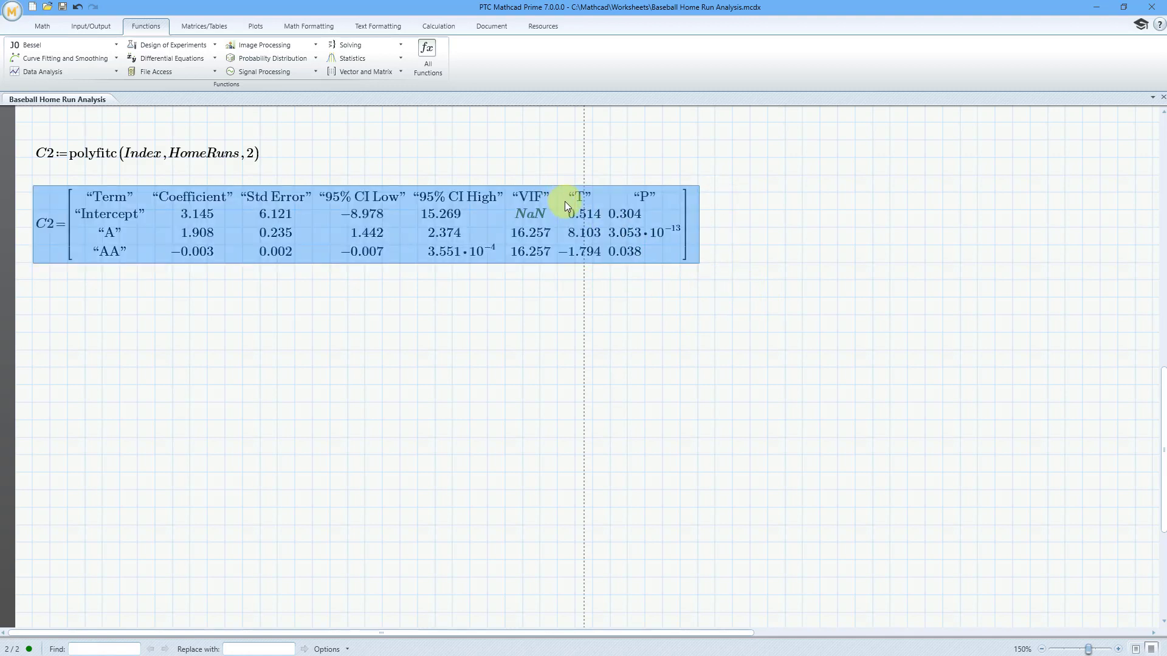
pyautogui.click(307, 26)
pyautogui.click(128, 47)
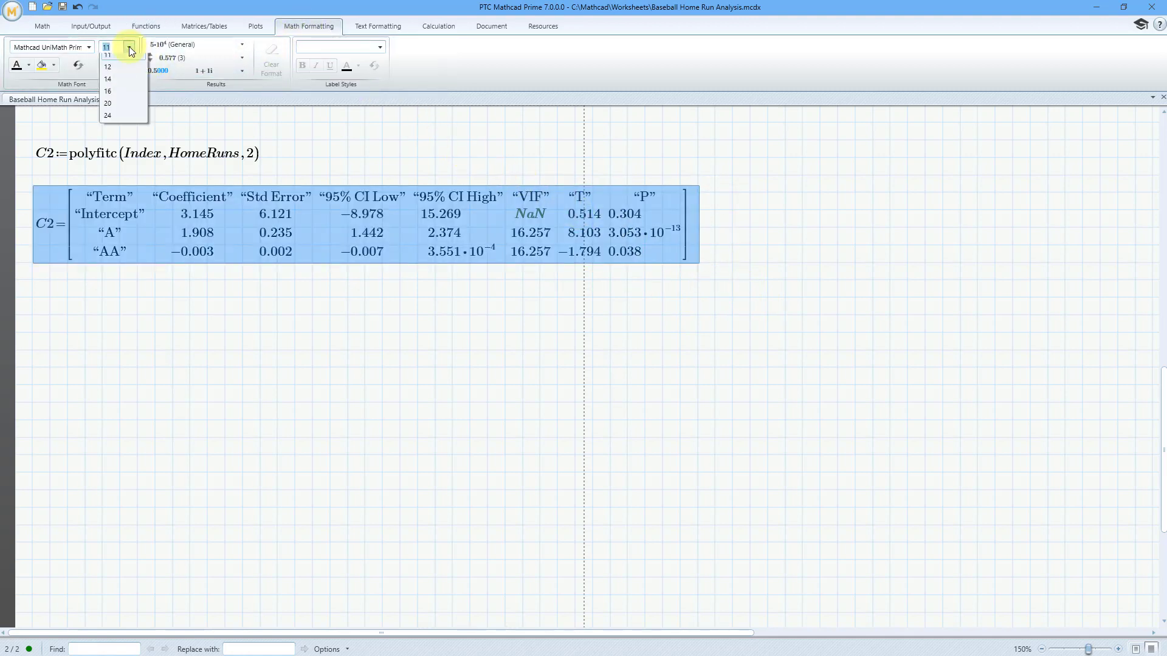
pyautogui.click(122, 63)
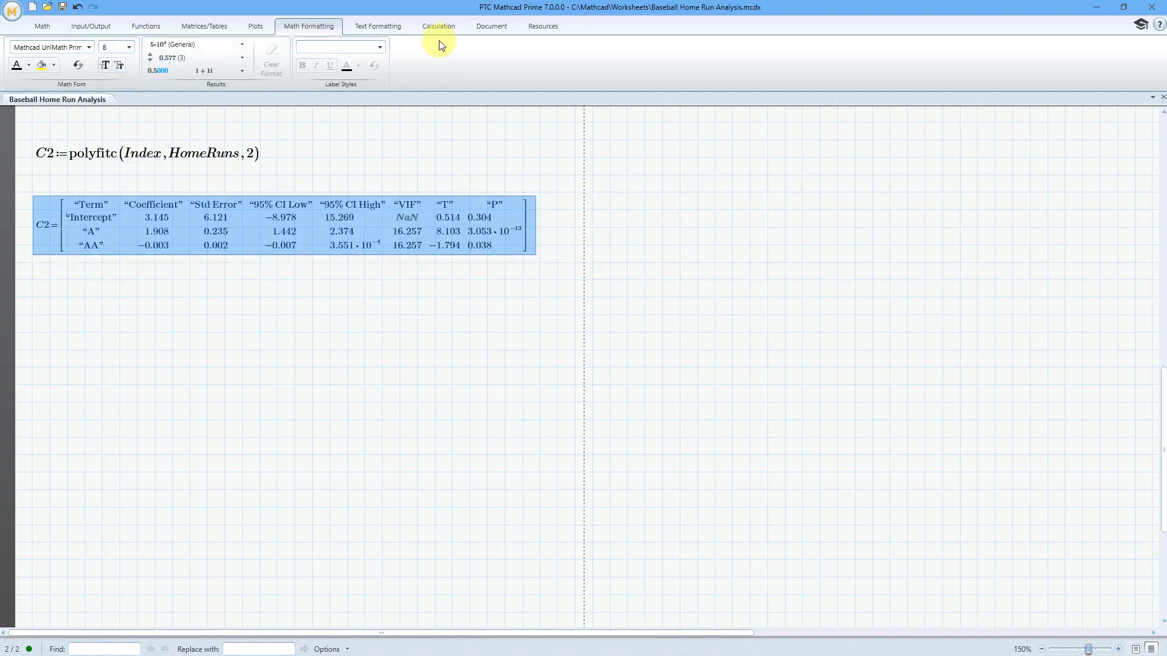
# Step: Switch the worksheet from Draft view back to Page view
pyautogui.click(480, 28)
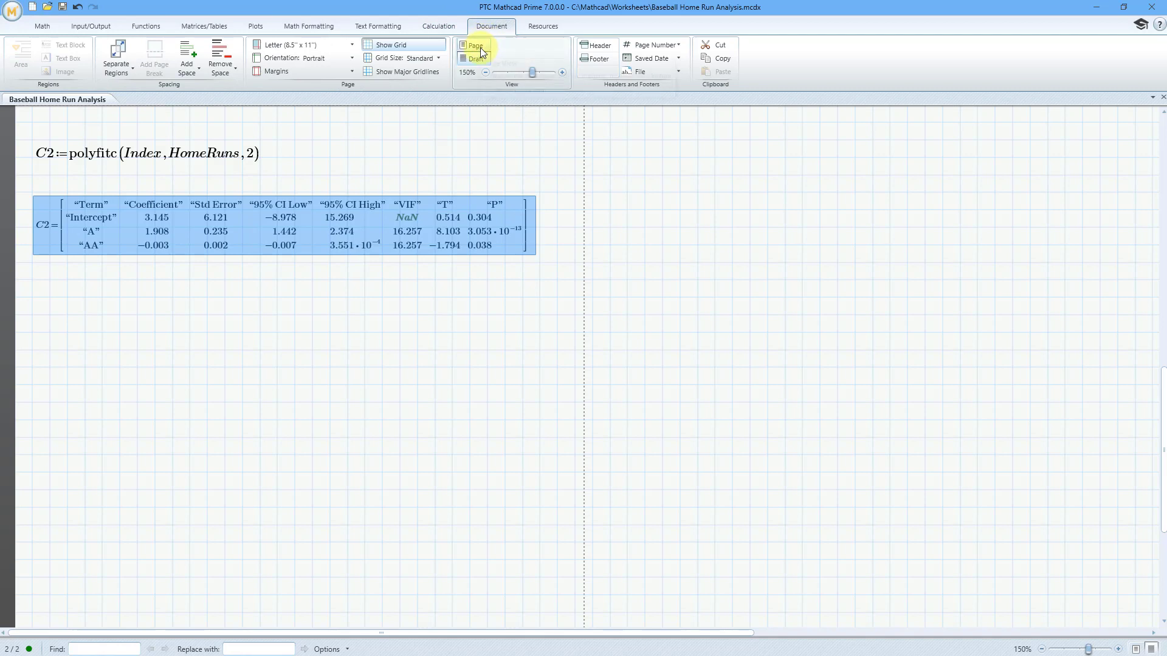
pyautogui.click(479, 46)
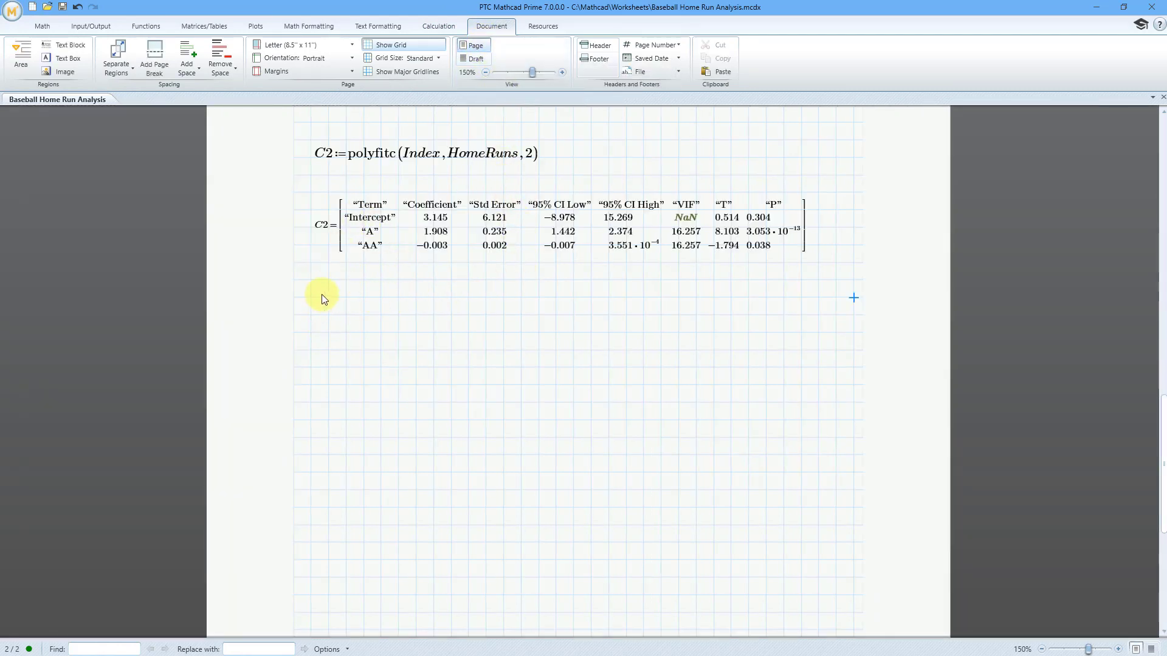
pyautogui.click(310, 139)
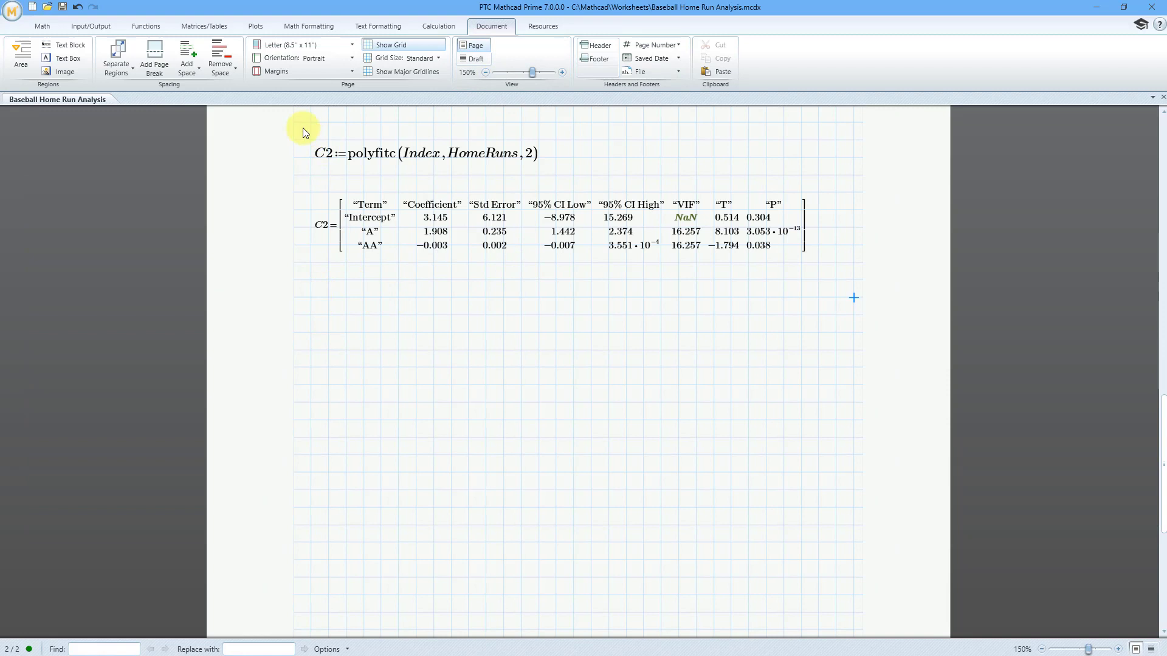
# Step: Copy the C2 polyfitc definition and paste two copies beneath the C2 results matrix, leaving several grid lines between them
pyautogui.click(392, 168)
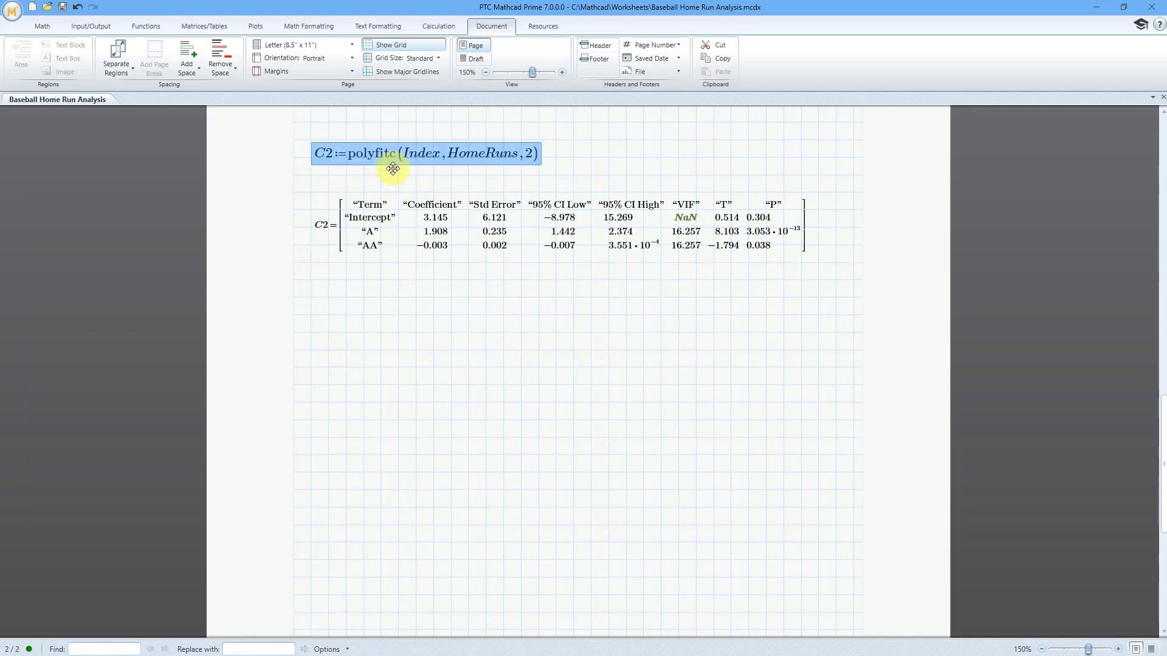
pyautogui.click(309, 297)
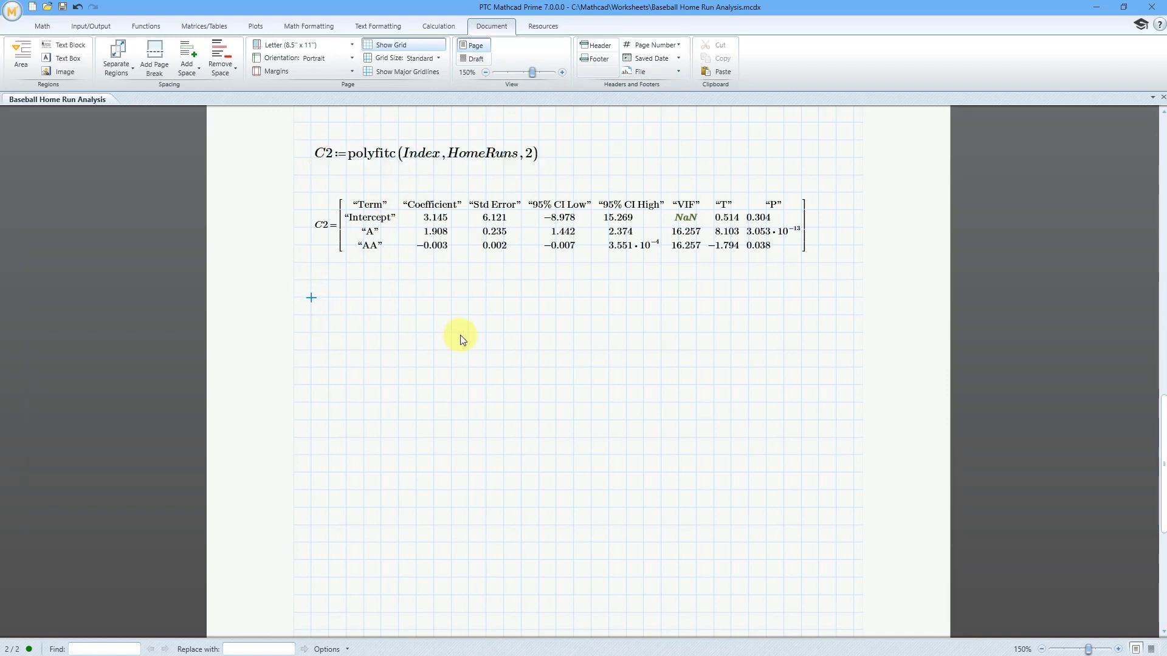
pyautogui.hotkey('ctrl', 'v')
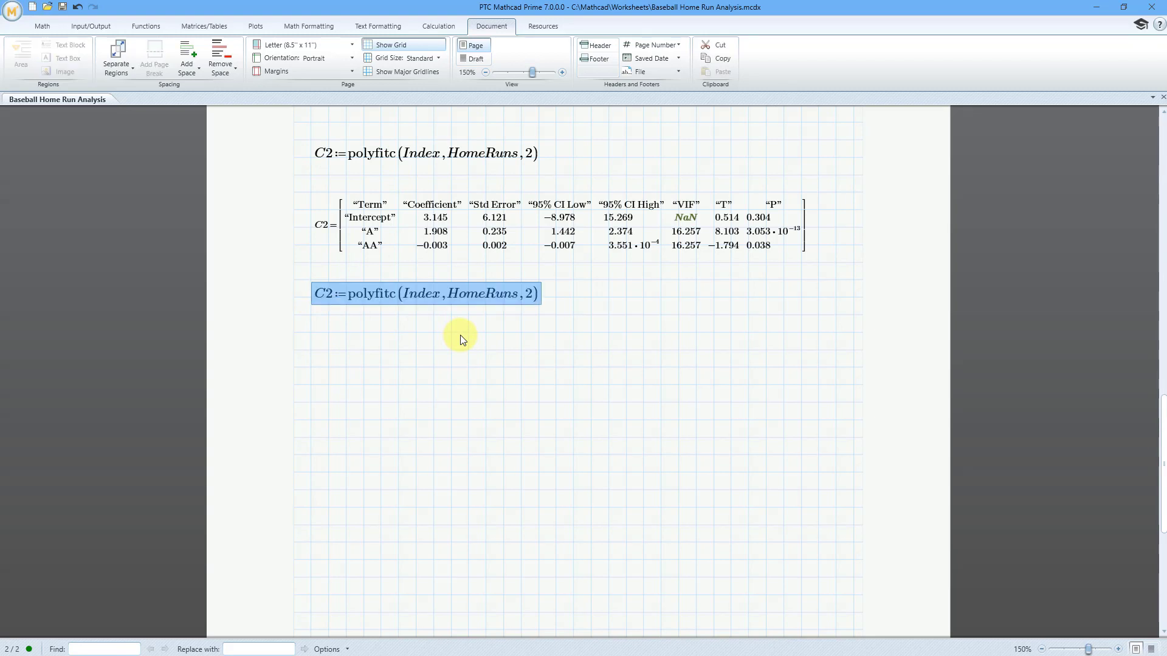
pyautogui.click(312, 405)
pyautogui.hotkey('ctrl', 'v')
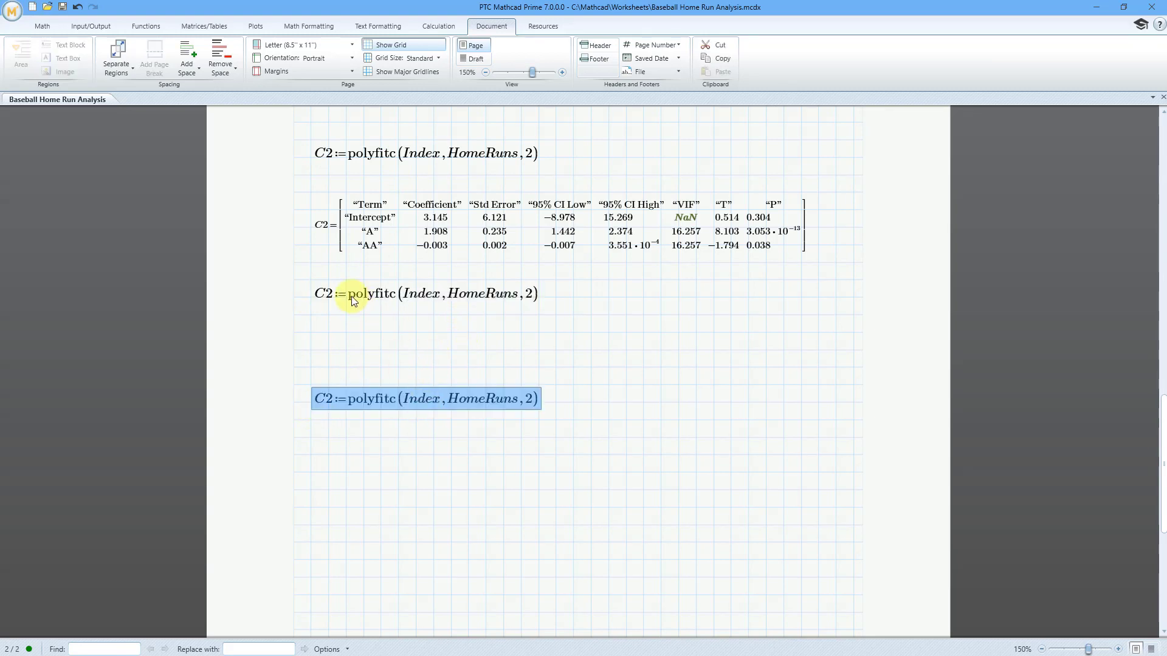
# Step: Change the first pasted definition to C3 as polyfitc(Index,HomeRuns,3)
pyautogui.click(354, 300)
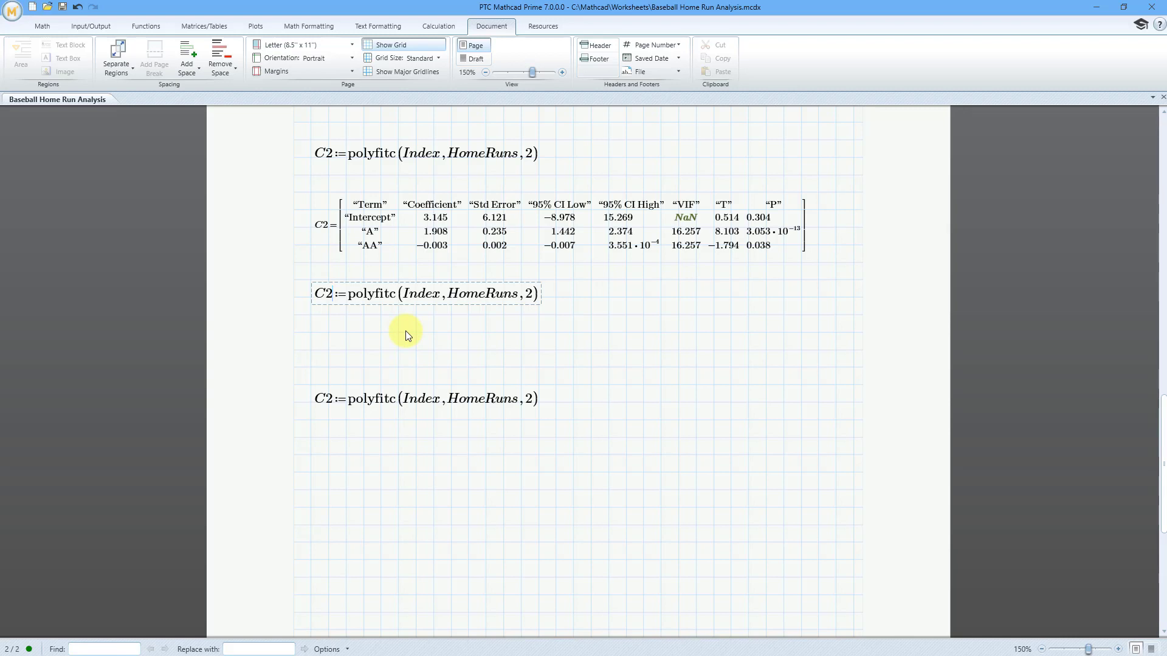
pyautogui.press('BackSpace')
pyautogui.write('3')
pyautogui.click(530, 295)
pyautogui.press('BackSpace')
pyautogui.write('3')
pyautogui.click(539, 332)
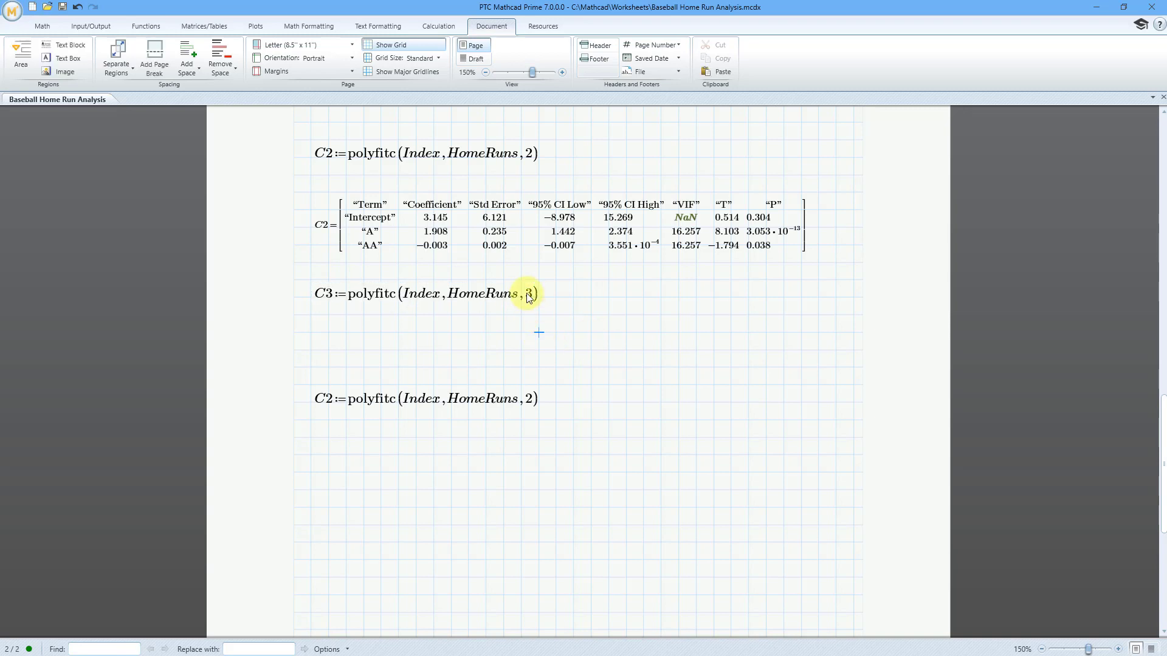
# Step: Change the second pasted definition to C4 as polyfitc(Index,HomeRuns,4)
pyautogui.click(338, 401)
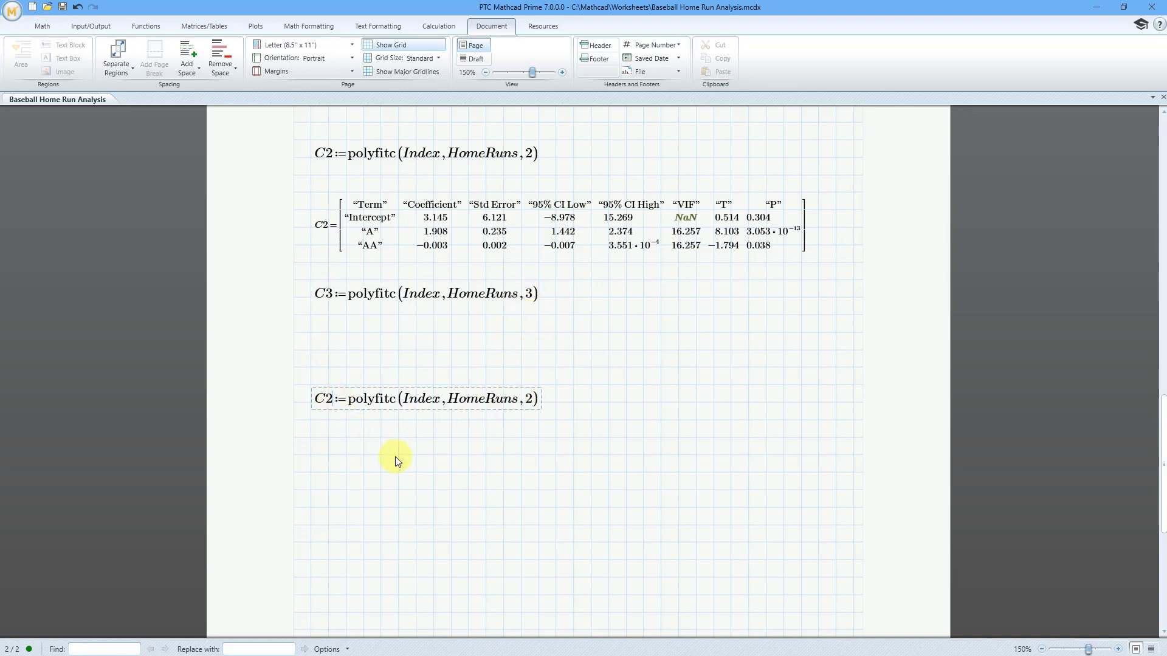
pyautogui.press('BackSpace')
pyautogui.write('4')
pyautogui.click(533, 409)
pyautogui.press('BackSpace')
pyautogui.write('4')
pyautogui.click(539, 454)
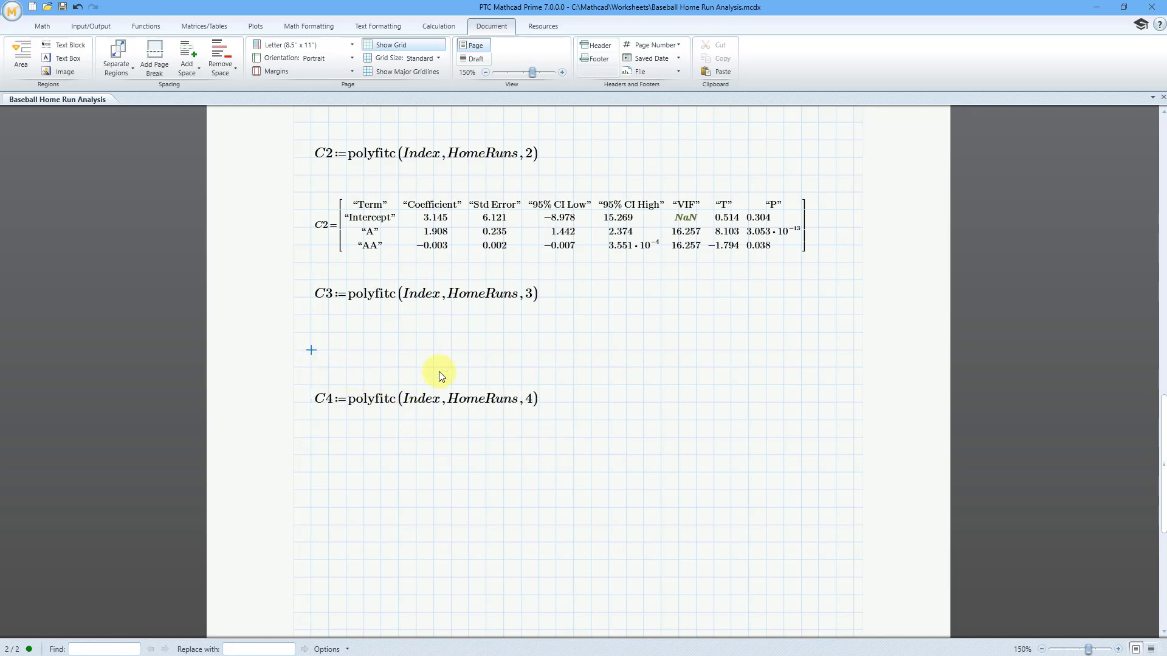
# Step: Evaluate C3 beneath its definition and shift the C4 definition down clear of the C3 results matrix
pyautogui.write('C3=')
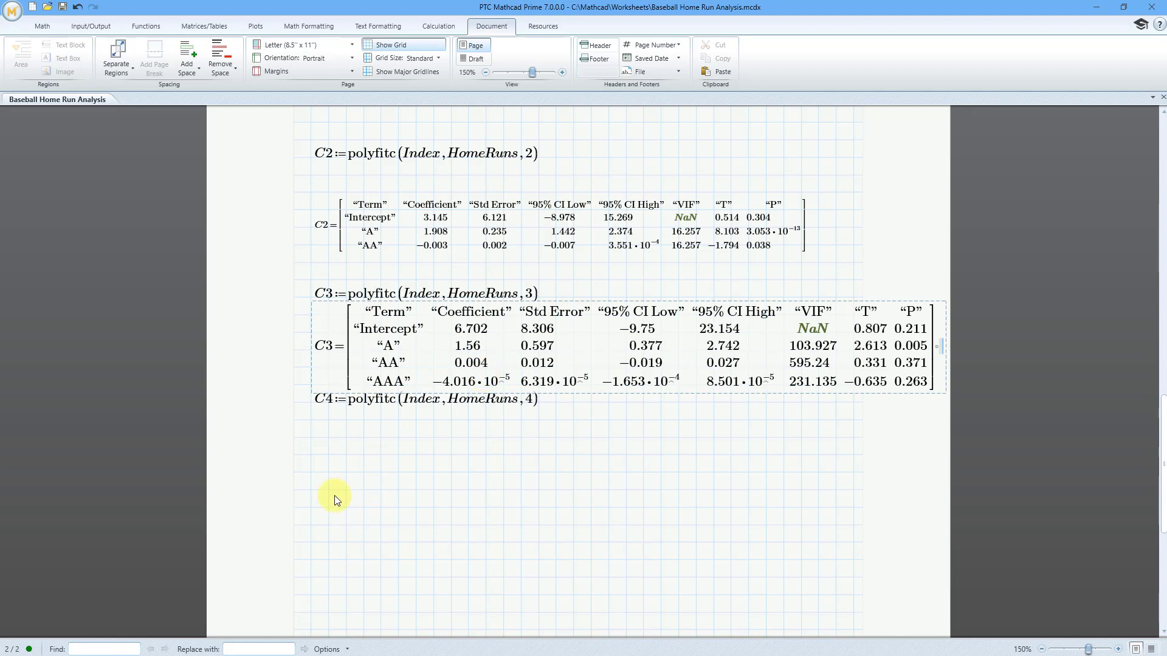
pyautogui.click(325, 443)
pyautogui.moveTo(294, 400); pyautogui.dragTo(334, 412)
pyautogui.press('Down')
pyautogui.press('Down')
pyautogui.press('Down')
pyautogui.press('Down')
pyautogui.press('Down')
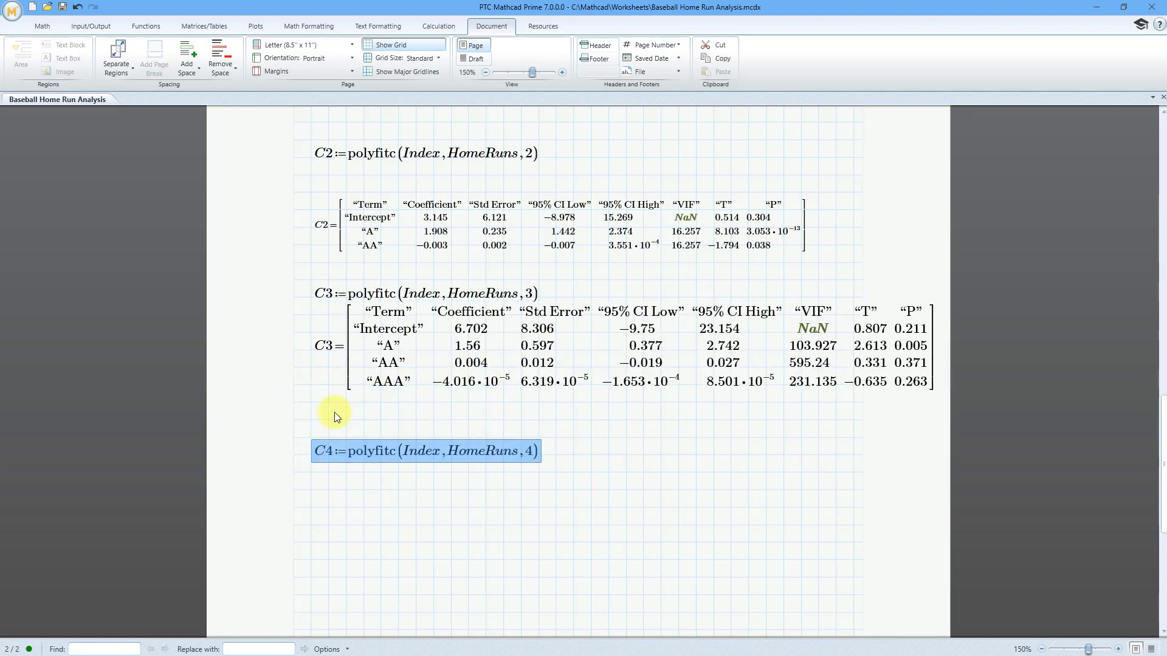
# Step: Evaluate C4 in a new math region a few grid lines beneath its definition
pyautogui.click(316, 543)
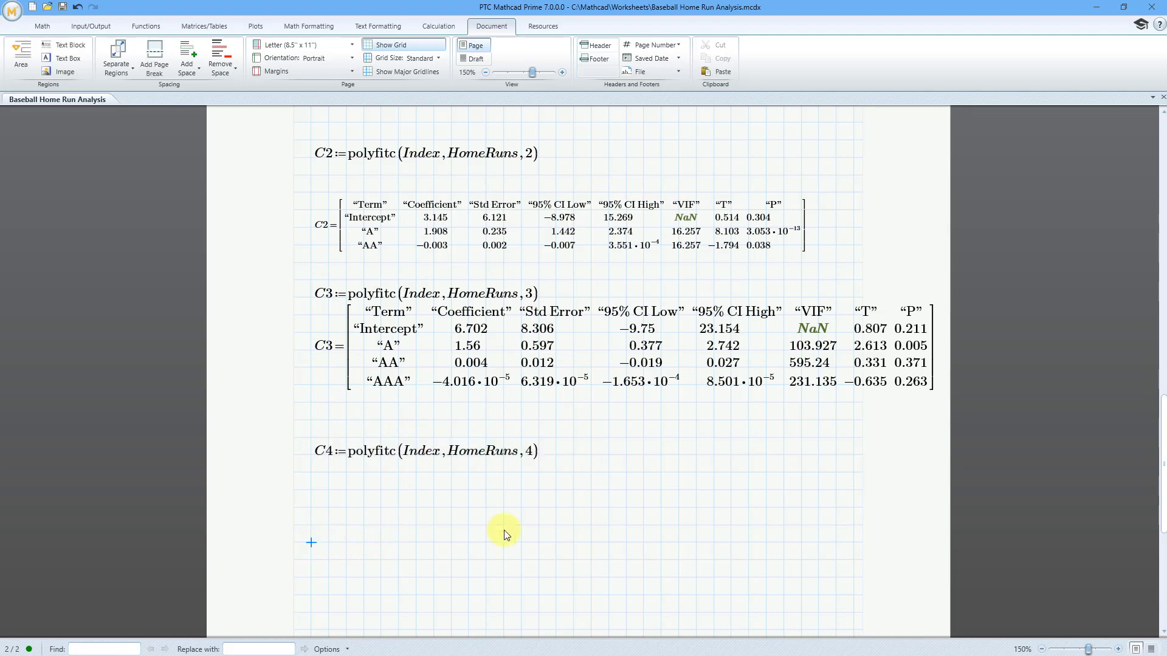
pyautogui.write('C')
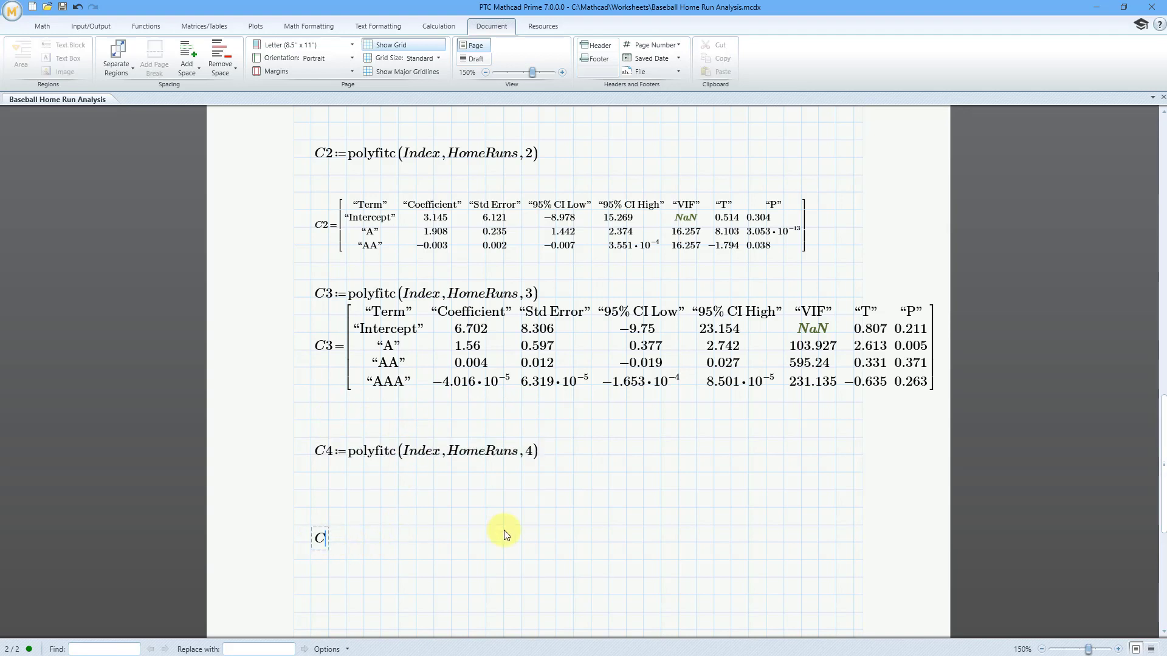
pyautogui.write('4=')
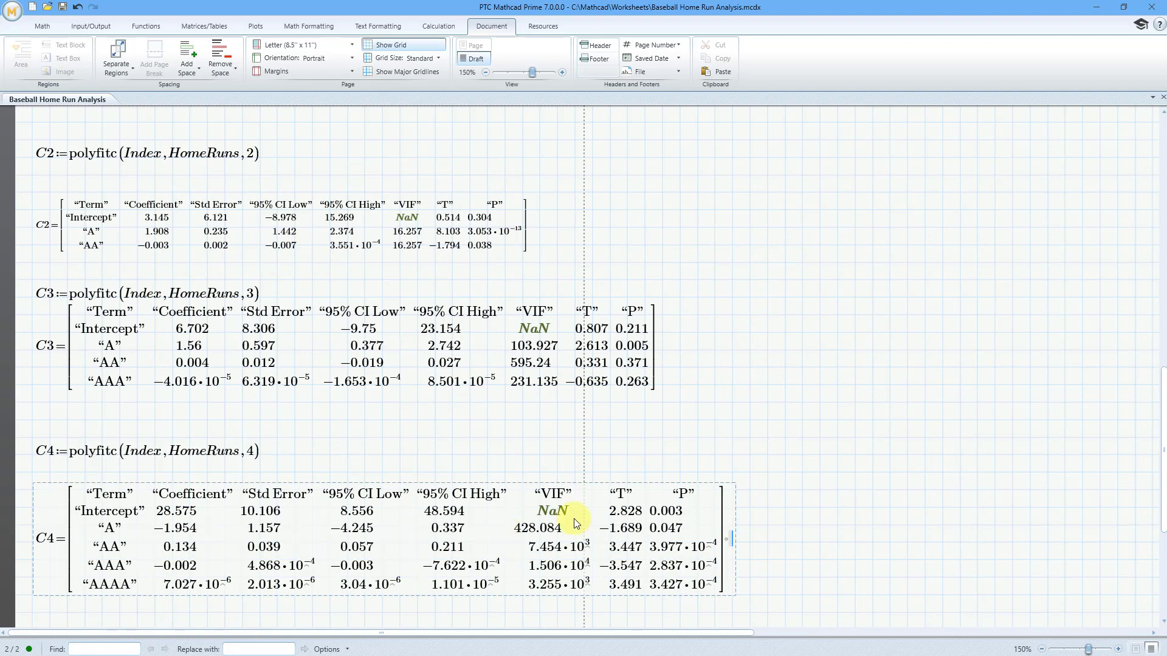
# Step: Reduce the math font size of the evaluated C3 and C4 matrices to 8 and return the worksheet to Page view
pyautogui.moveTo(654, 447); pyautogui.dragTo(753, 552)
pyautogui.moveTo(590, 238); pyautogui.dragTo(774, 540)
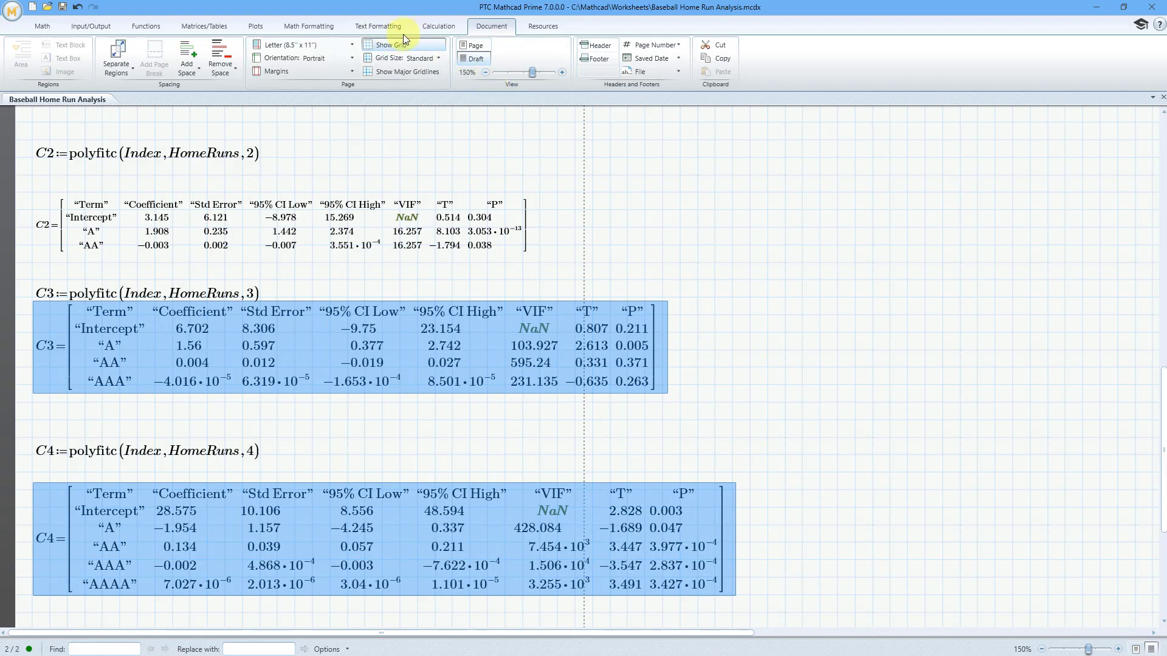
pyautogui.click(308, 26)
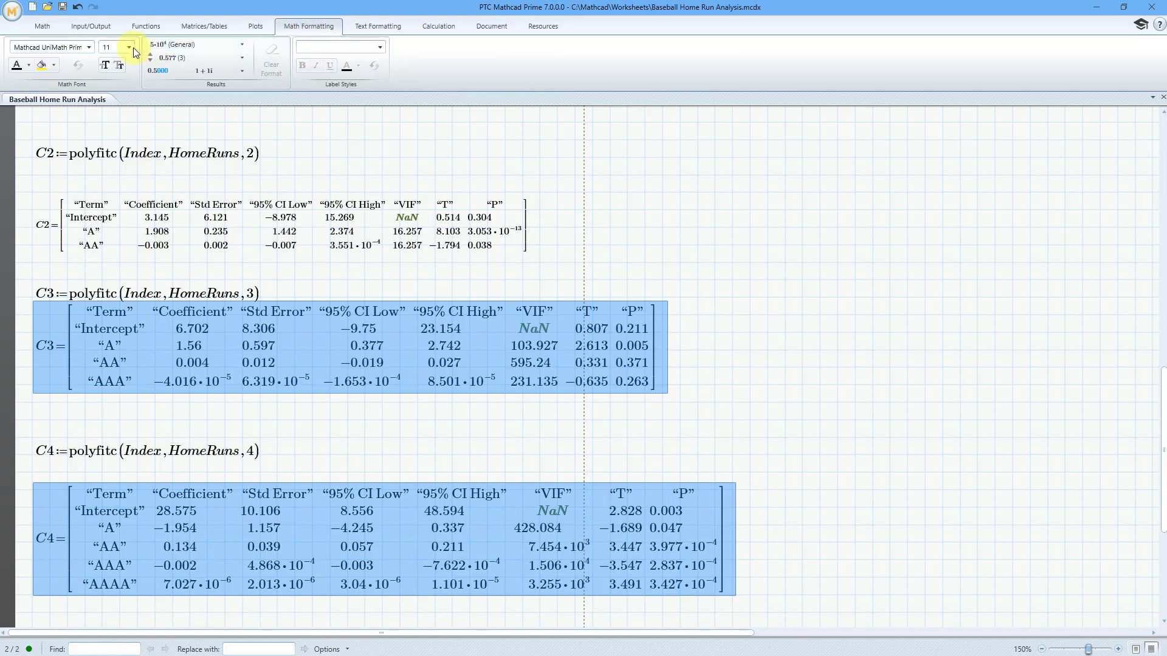
pyautogui.click(132, 48)
pyautogui.click(120, 62)
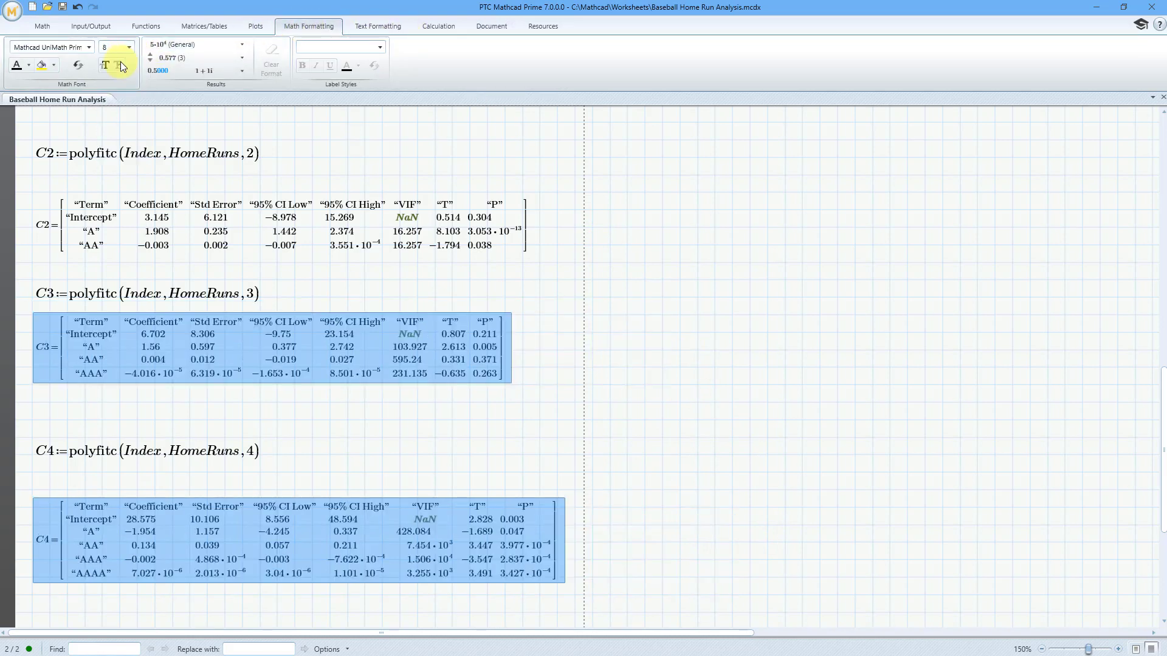
pyautogui.click(488, 25)
pyautogui.click(475, 45)
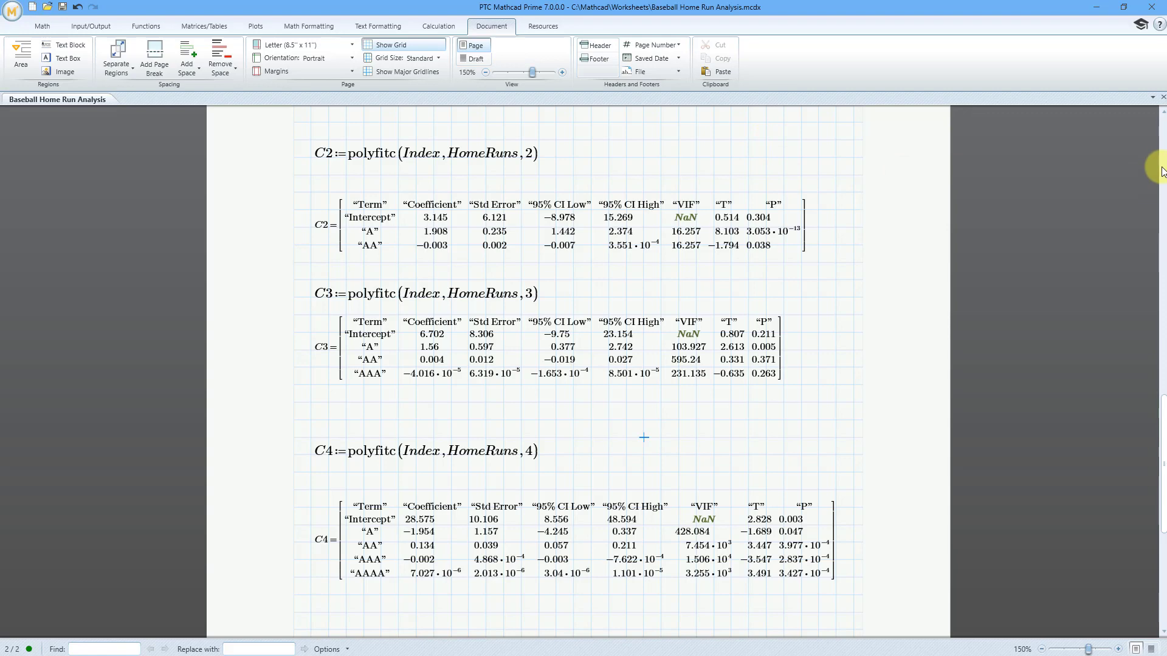
# Step: Evaluate the C4 matrix element at row 6, column 2 beneath the C4 results, using the Matrix Index operator
pyautogui.click(1163, 200)
pyautogui.click(1163, 195)
pyautogui.moveTo(1164, 193); pyautogui.dragTo(975, 468)
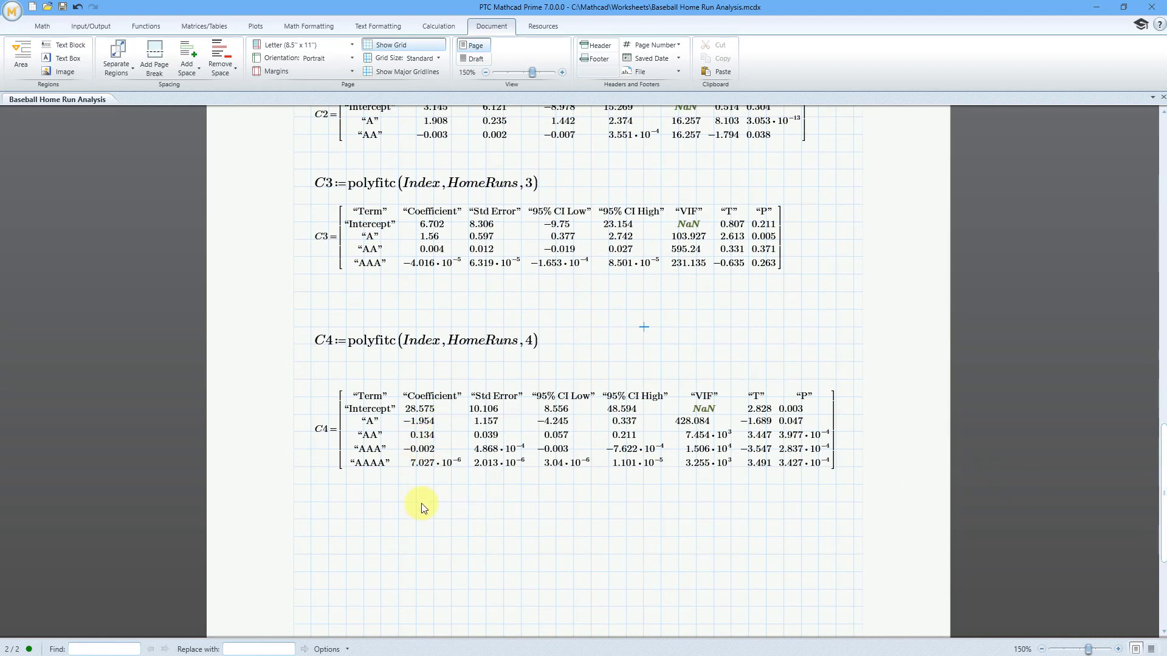
pyautogui.click(311, 537)
pyautogui.write('C4')
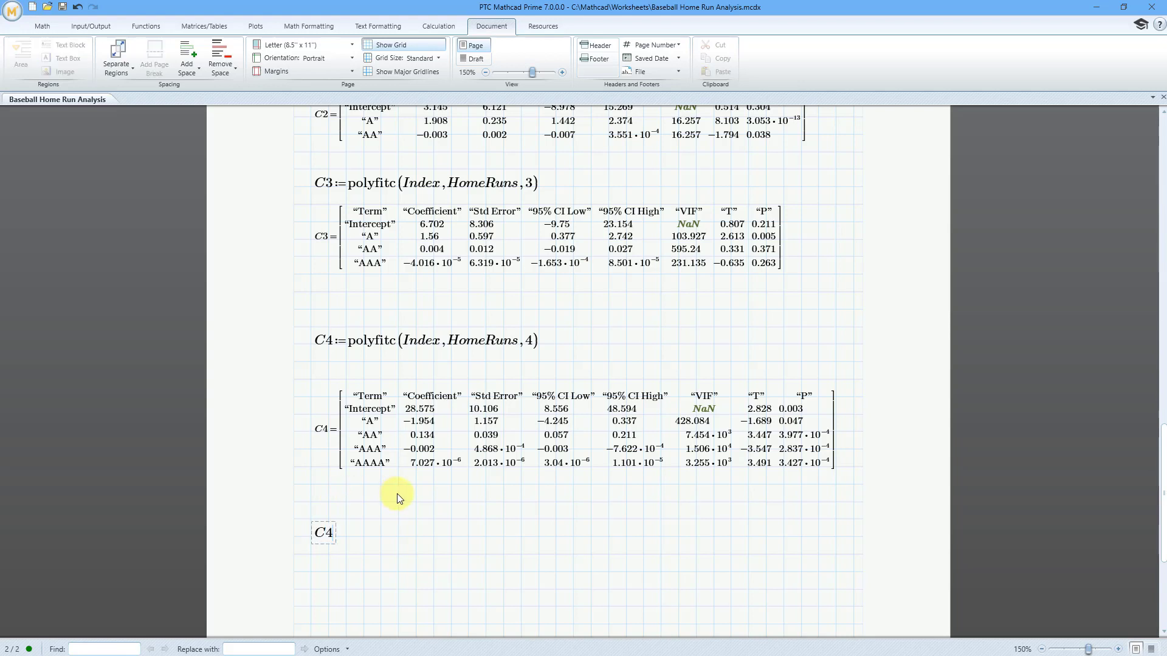
pyautogui.click(198, 27)
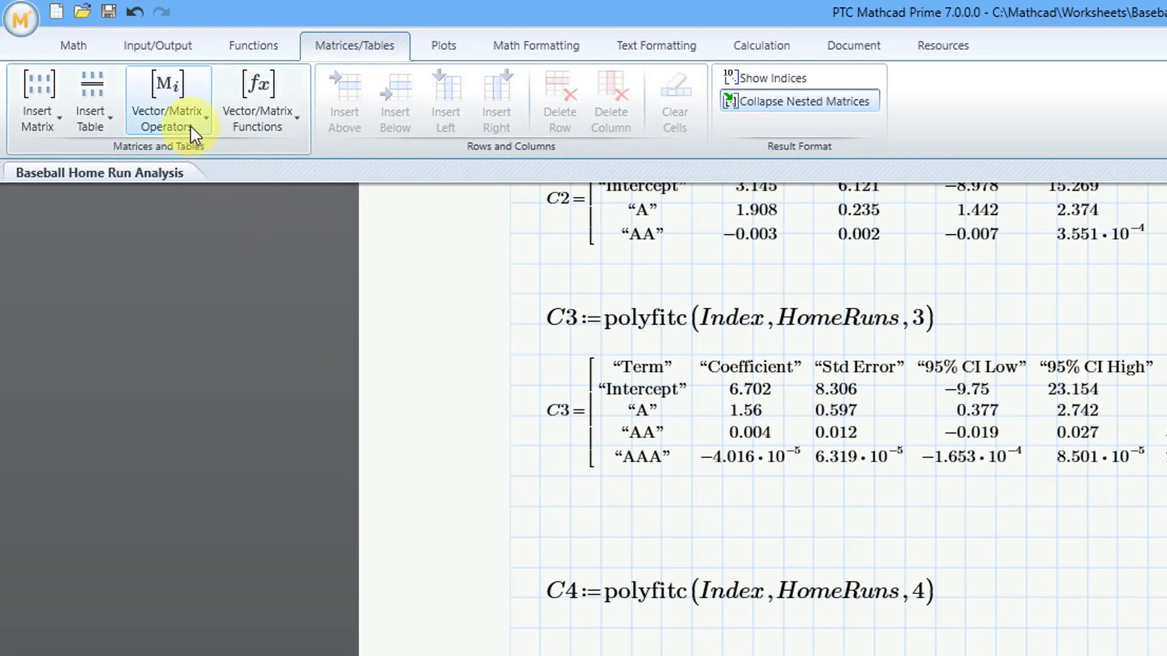
pyautogui.click(193, 129)
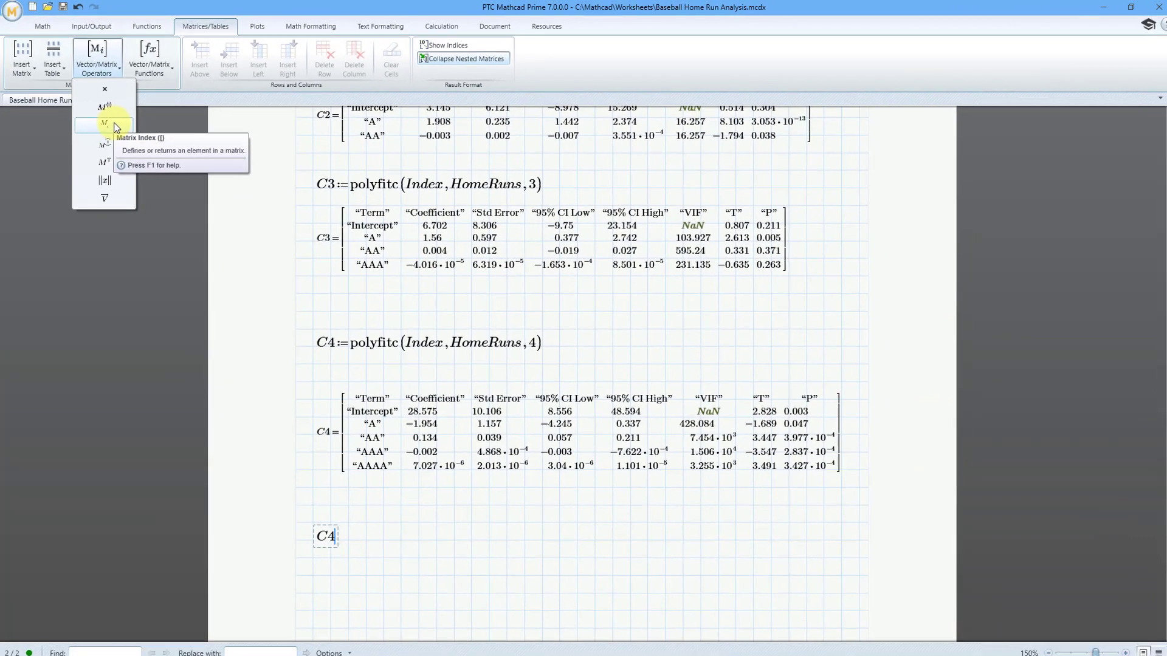
pyautogui.click(197, 212)
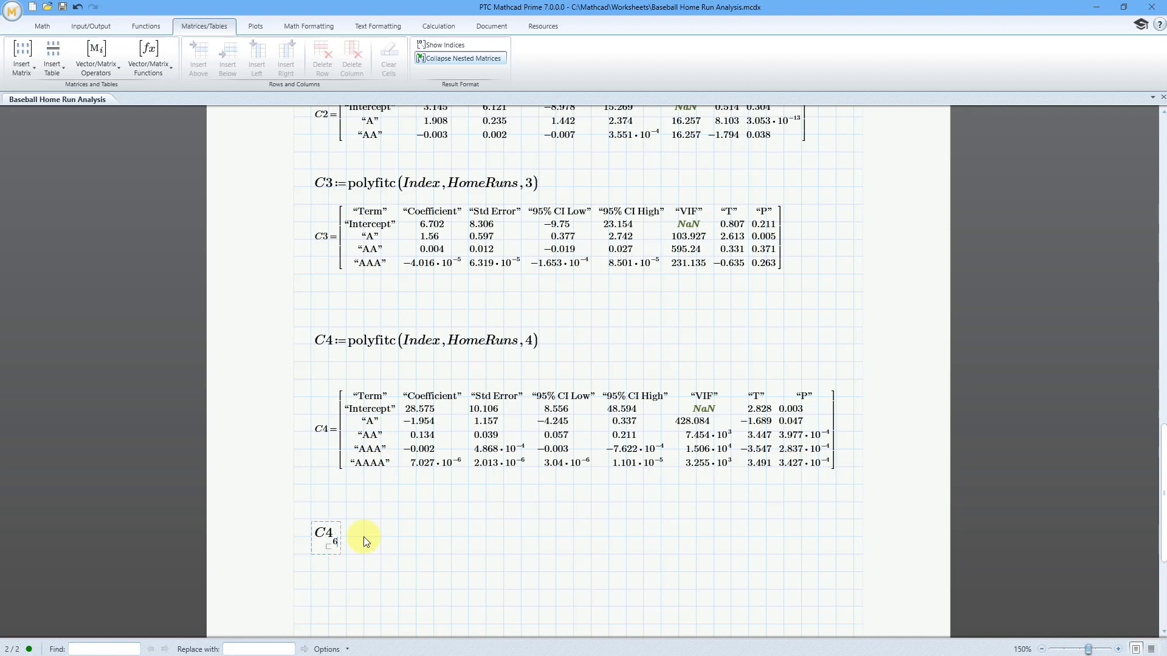
pyautogui.write(',2=7.027·10^-6')
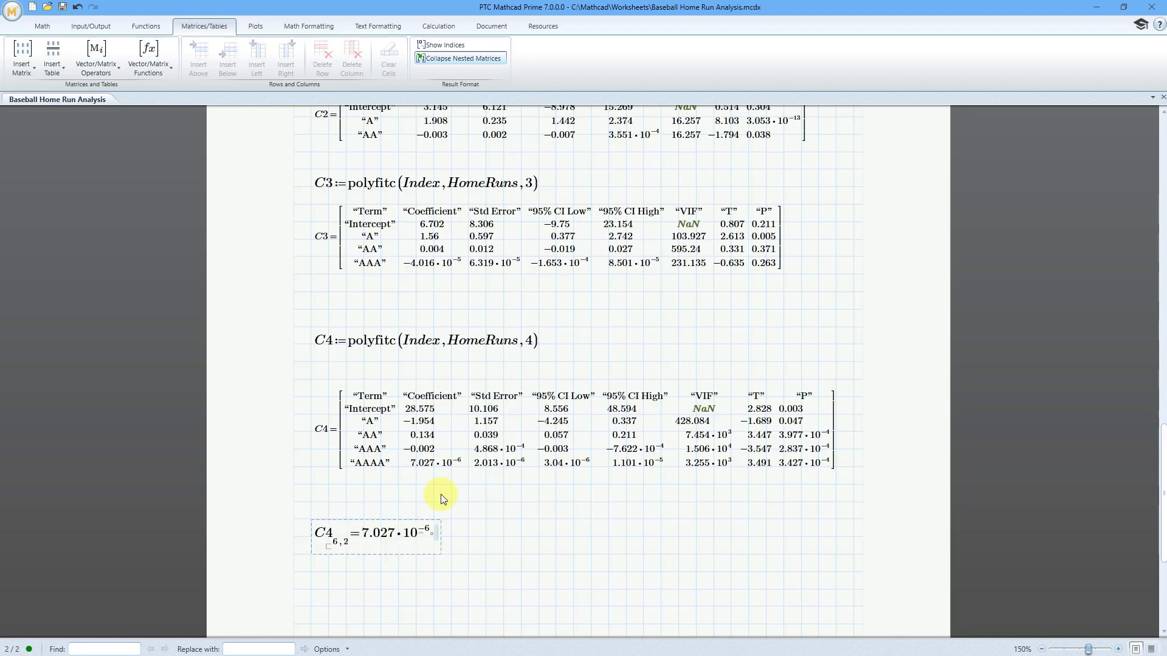
pyautogui.click(522, 519)
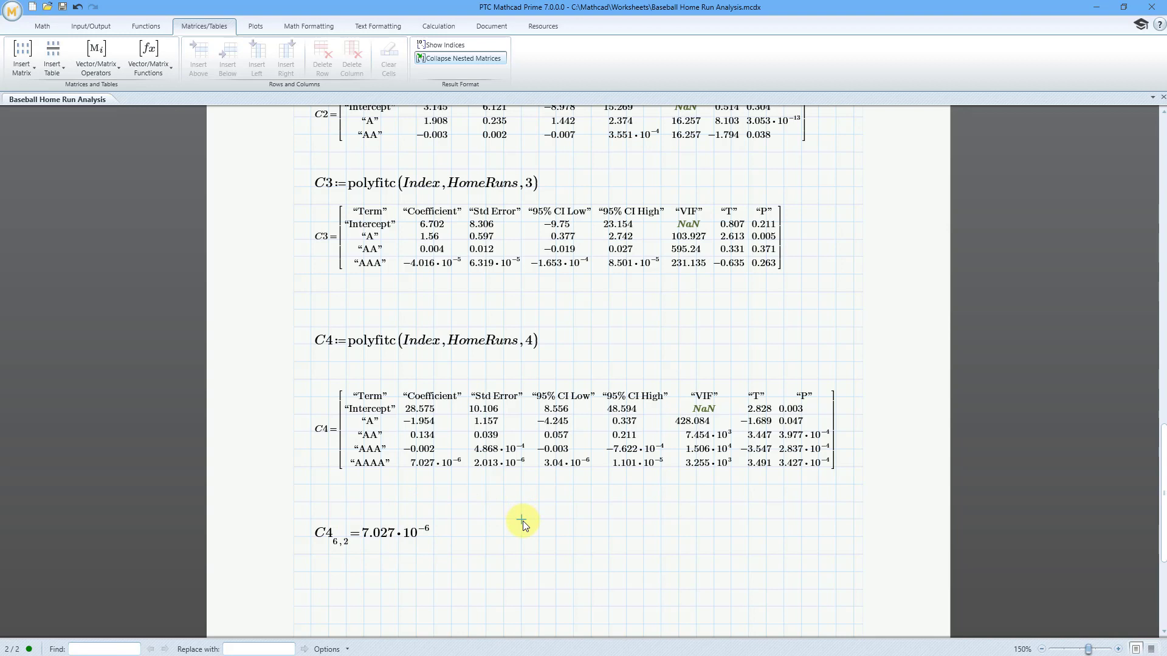